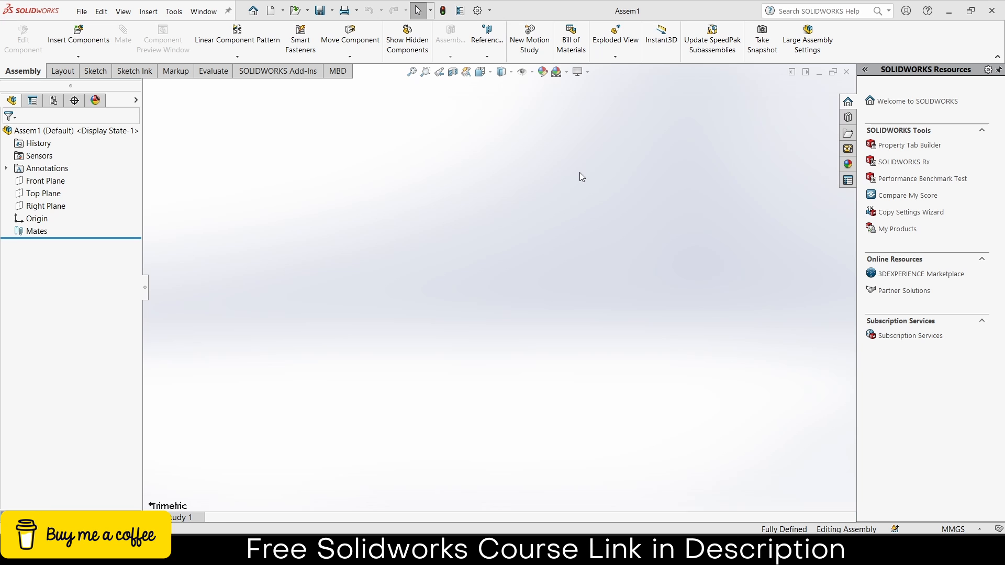
# Create a new part inside the assembly and open its first sketch on the Front Plane.
pyautogui.click(86, 58)
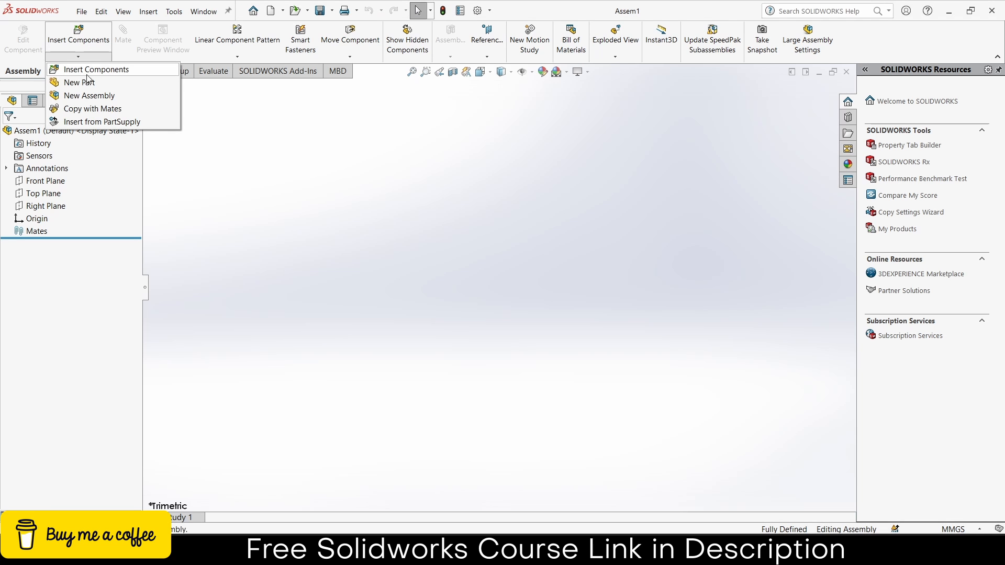
pyautogui.click(73, 81)
pyautogui.click(46, 181)
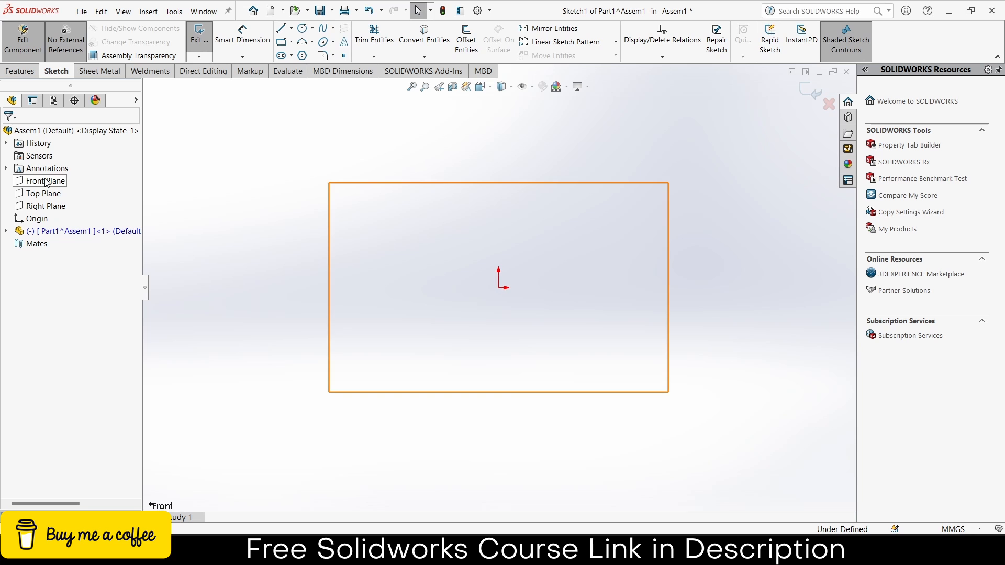
# Sketch two concentric circles at the origin, radii about 13 and 29 mm, and a third of about 14 mm radius, about 58 mm horizontally away.
pyautogui.click(302, 28)
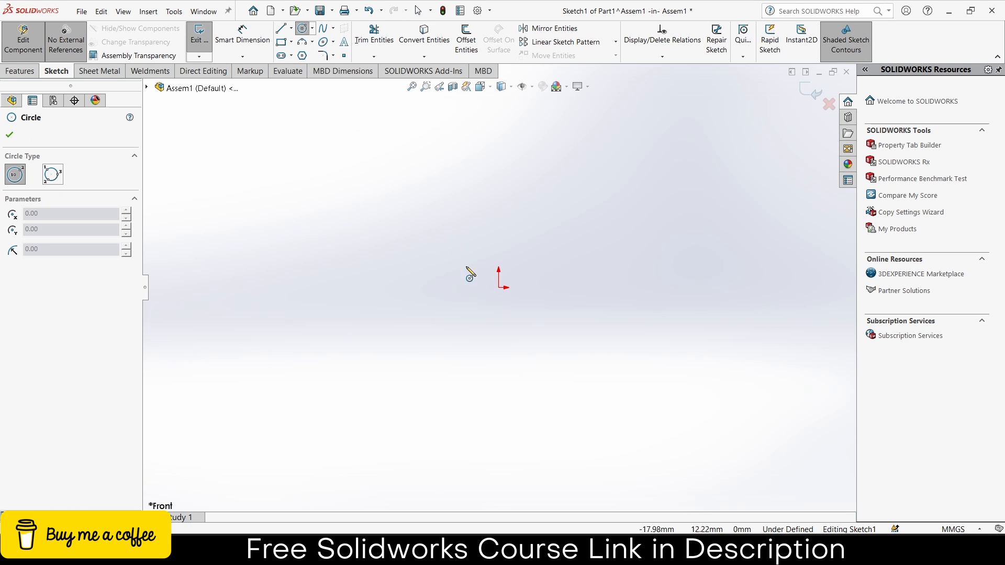
pyautogui.click(499, 287)
pyautogui.click(517, 269)
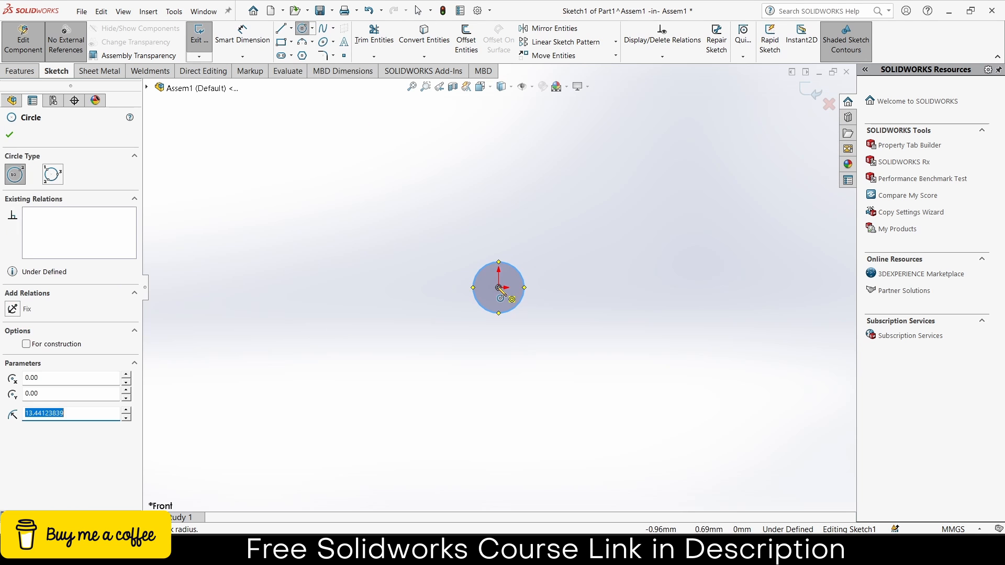
pyautogui.click(499, 287)
pyautogui.click(532, 242)
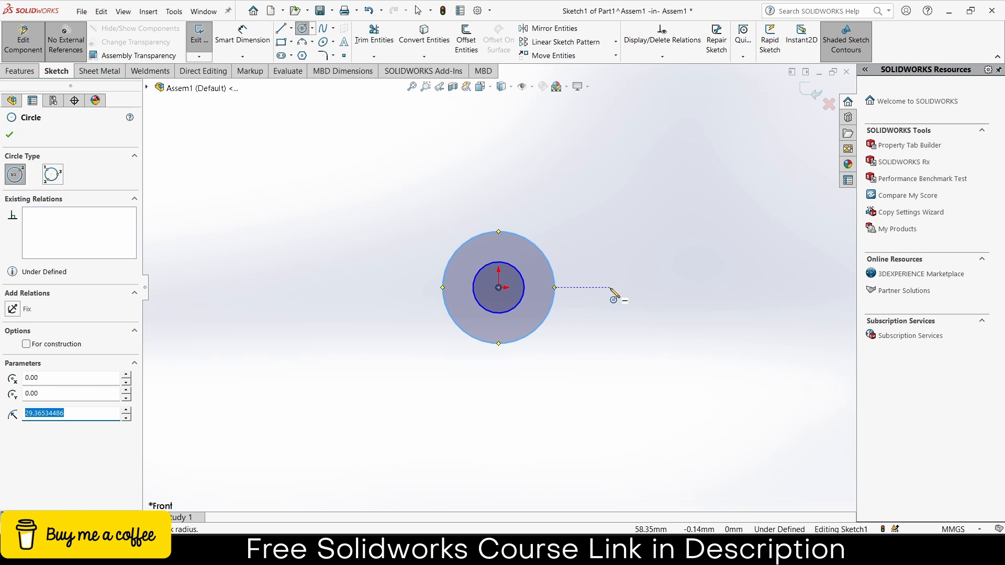
pyautogui.click(610, 287)
pyautogui.click(629, 270)
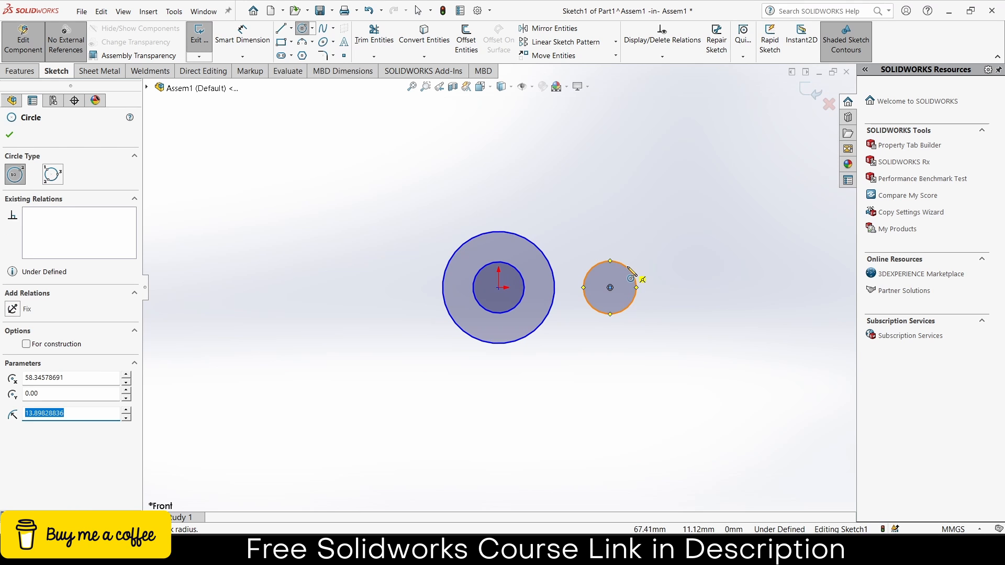
pyautogui.press('Escape')
# Make the shared centre of the two concentric circles coincident with the origin.
pyautogui.moveTo(499, 287); pyautogui.dragTo(508, 276)
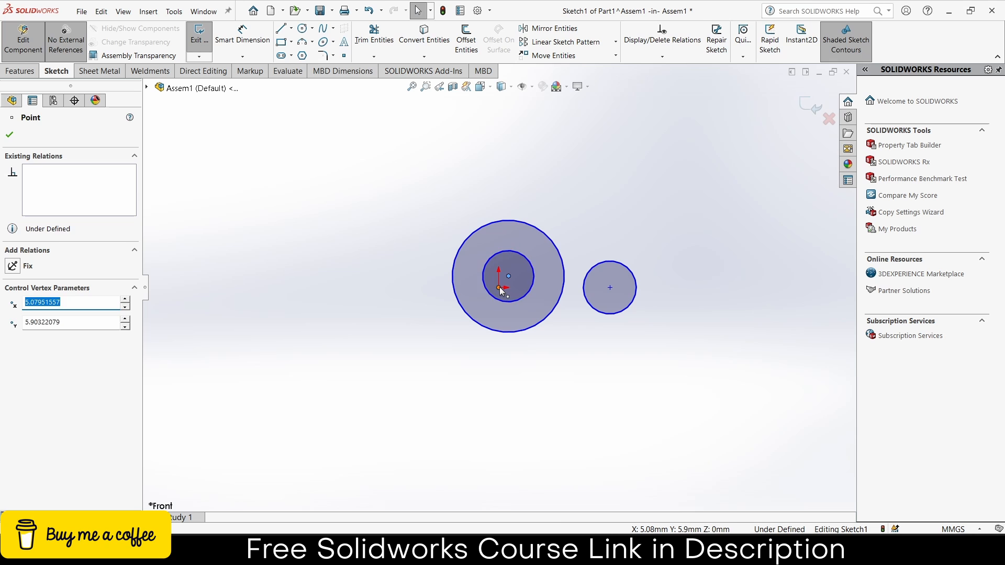
pyautogui.keyDown('ctrl'); pyautogui.click(499, 288); pyautogui.keyUp('ctrl')
pyautogui.click(562, 241)
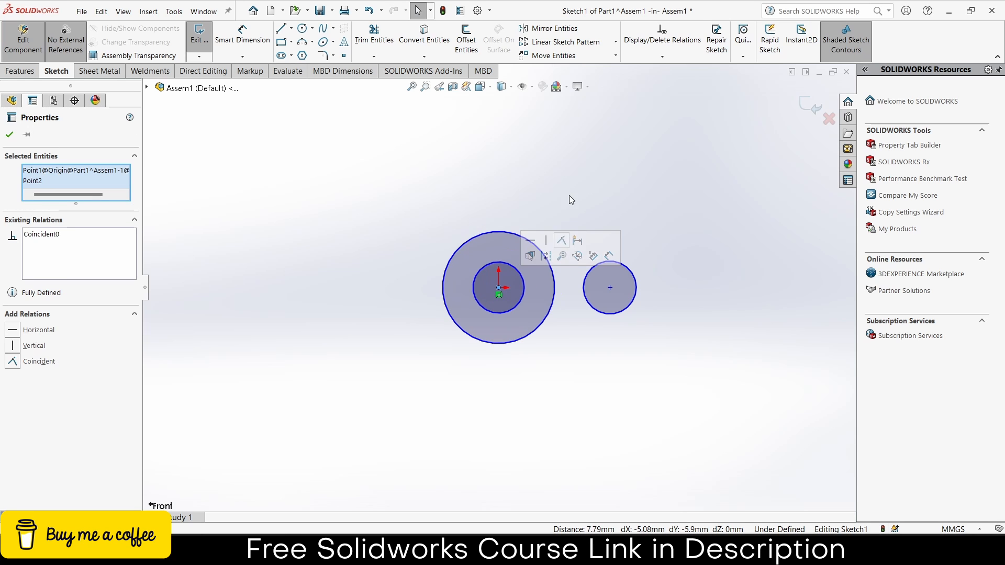
pyautogui.click(312, 120)
# Dimension the concentric circles with a 10 mm inner diameter and a 30 mm outer diameter.
pyautogui.click(227, 35)
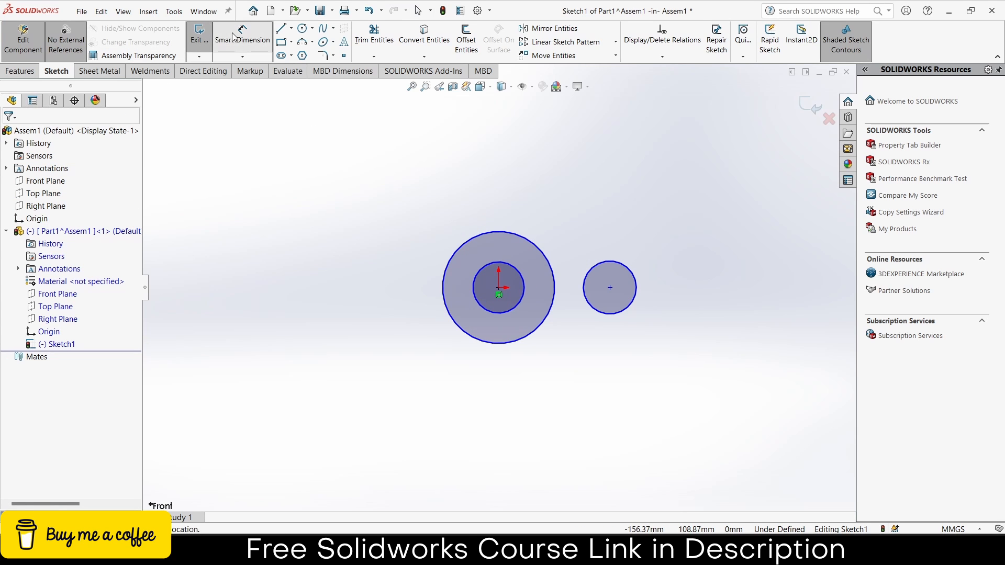
pyautogui.click(473, 275)
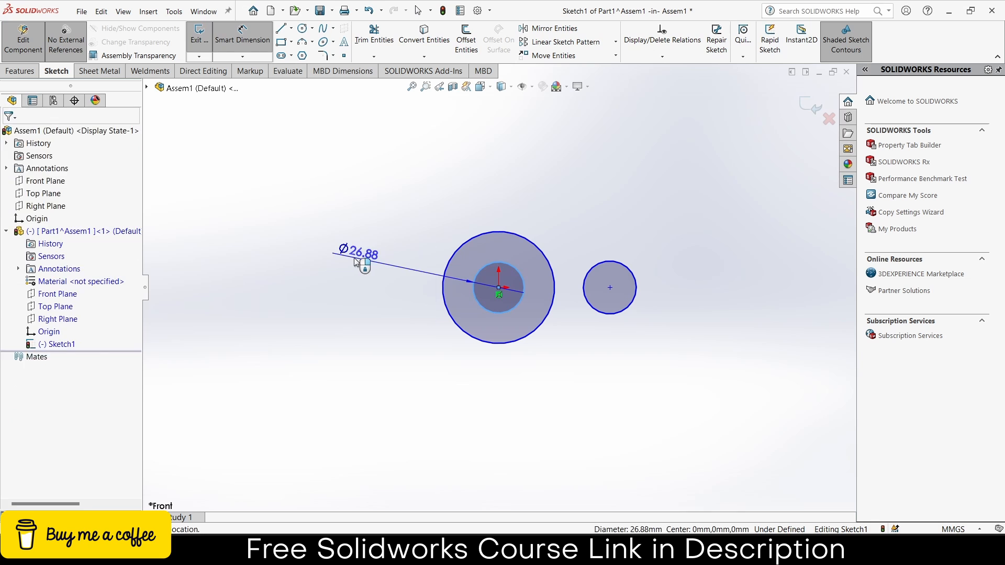
pyautogui.click(355, 255)
pyautogui.write('10')
pyautogui.press('Return')
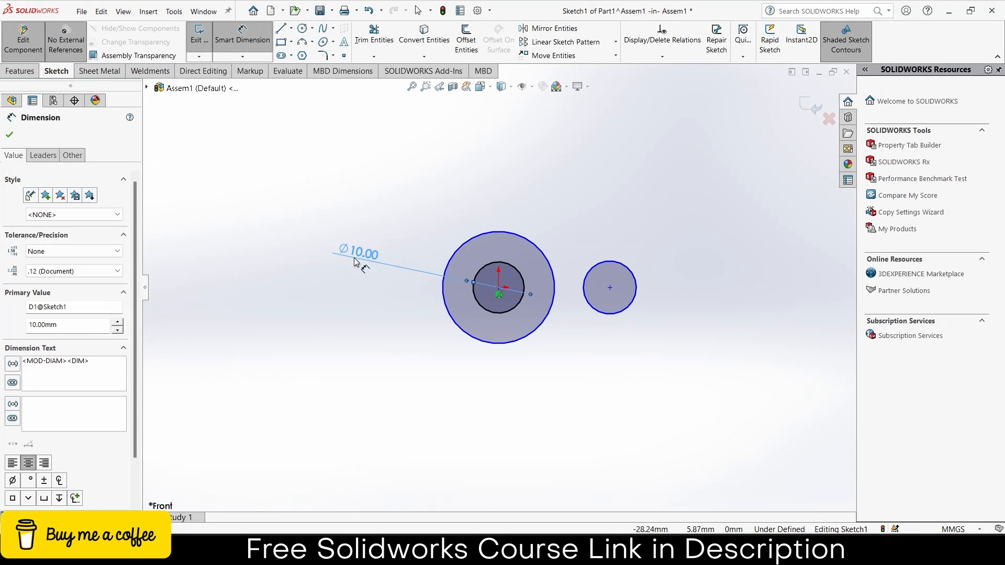
pyautogui.click(520, 236)
pyautogui.click(501, 210)
pyautogui.write('3')
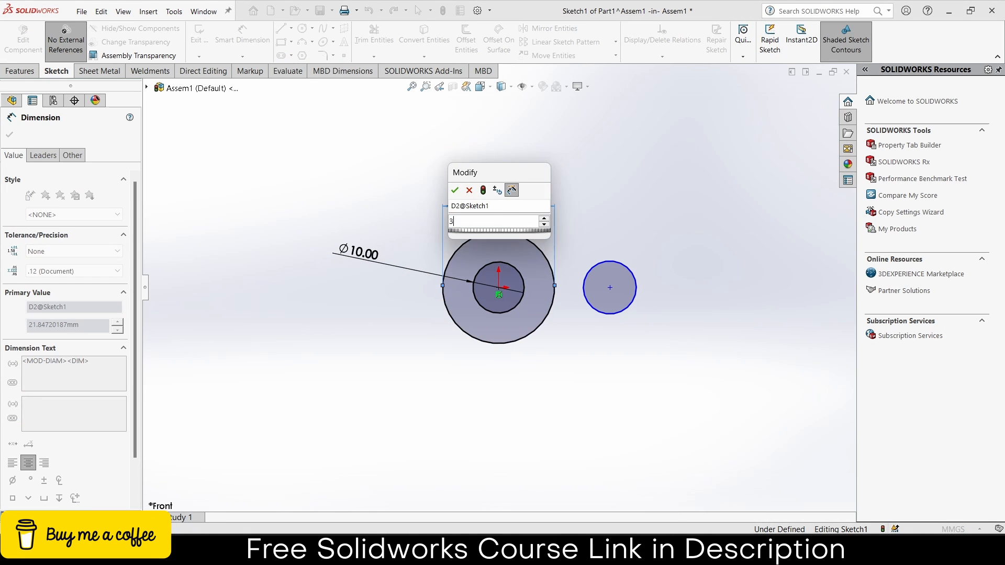
pyautogui.write('0')
pyautogui.press('Return')
# Dimension the separate circle to 15 mm diameter and set its centre 30 mm from the concentric circles' centre.
pyautogui.click(630, 270)
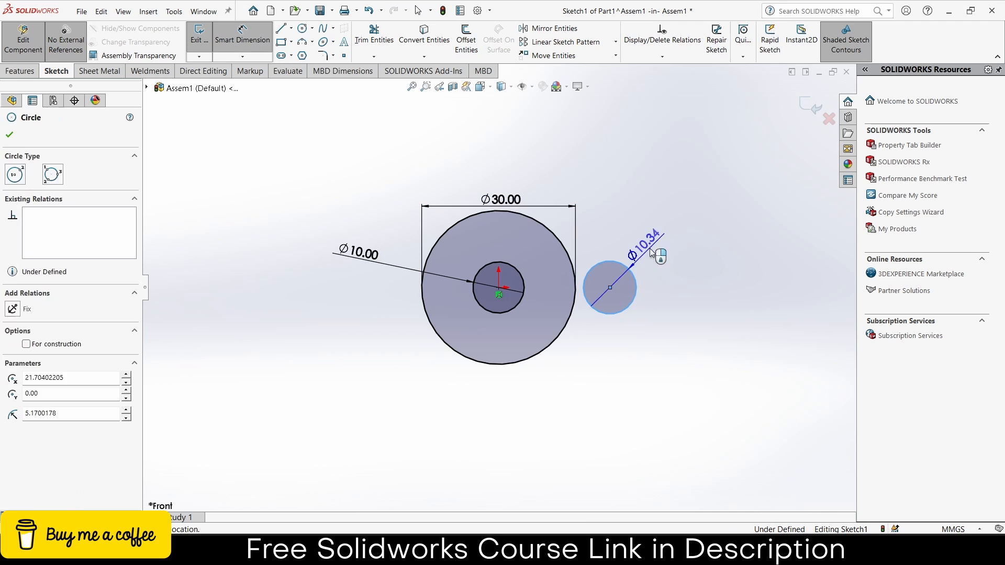
pyautogui.click(651, 253)
pyautogui.write('15')
pyautogui.press('Return')
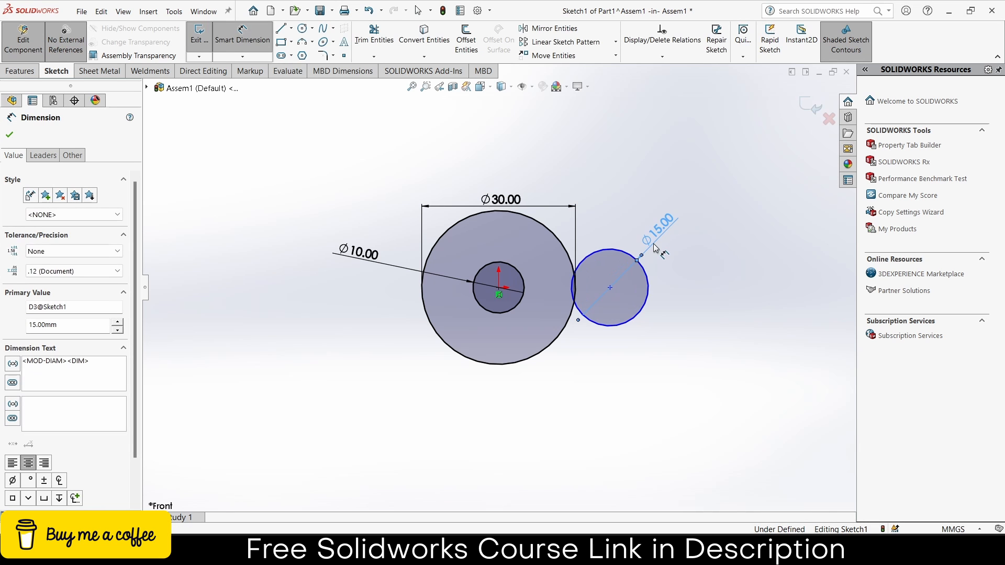
pyautogui.click(678, 316)
pyautogui.click(498, 287)
pyautogui.click(610, 287)
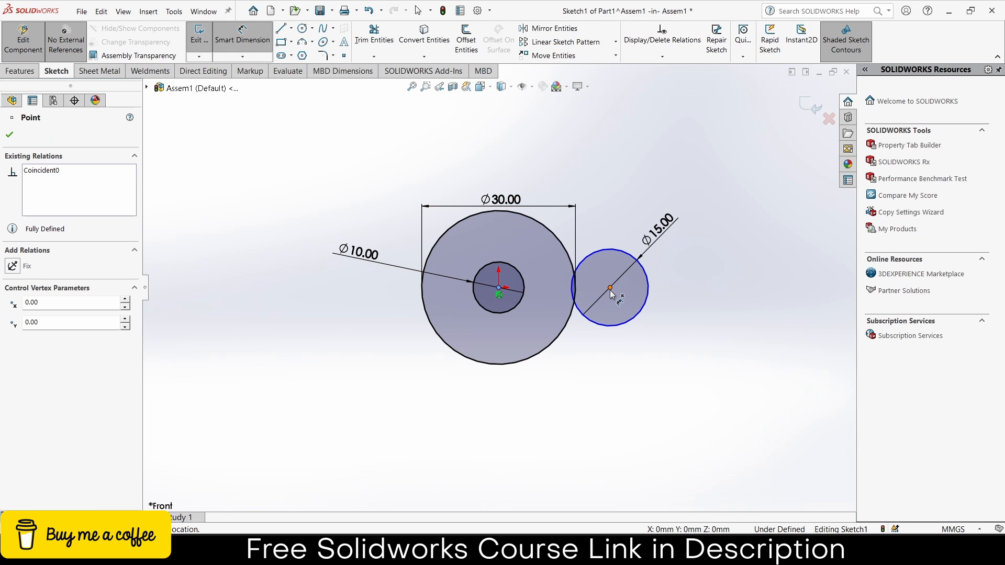
pyautogui.click(591, 376)
pyautogui.write('30')
pyautogui.press('Return')
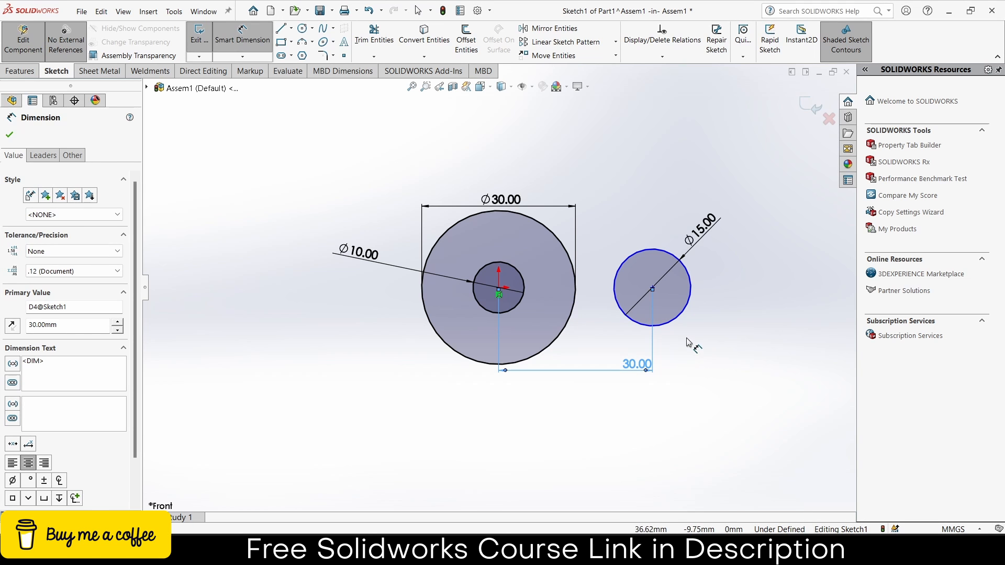
pyautogui.press('Escape')
# Add a horizontal relation between the 15 mm circle's centre and the concentric circles' centre.
pyautogui.click(652, 288)
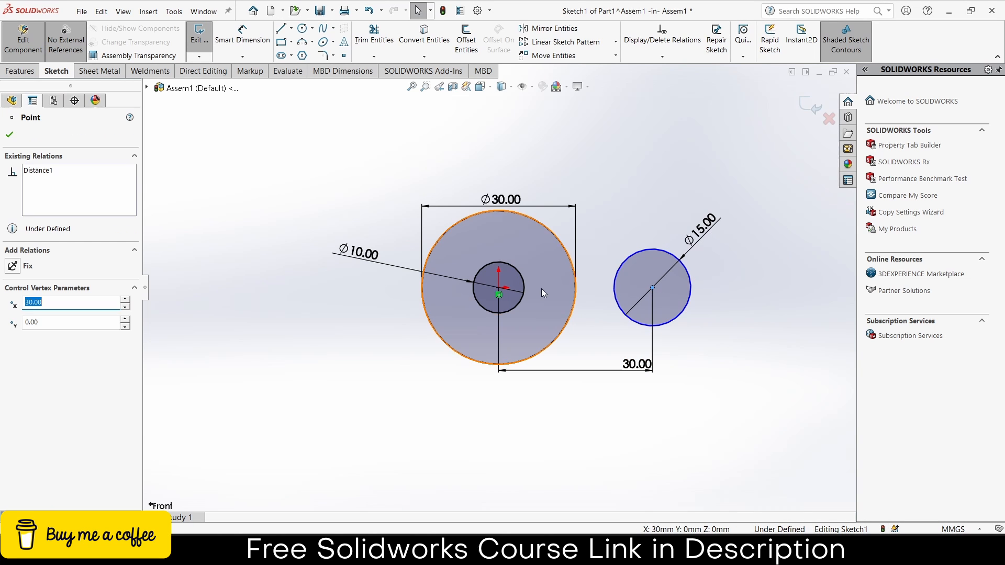
pyautogui.keyDown('ctrl'); pyautogui.click(498, 290); pyautogui.keyUp('ctrl')
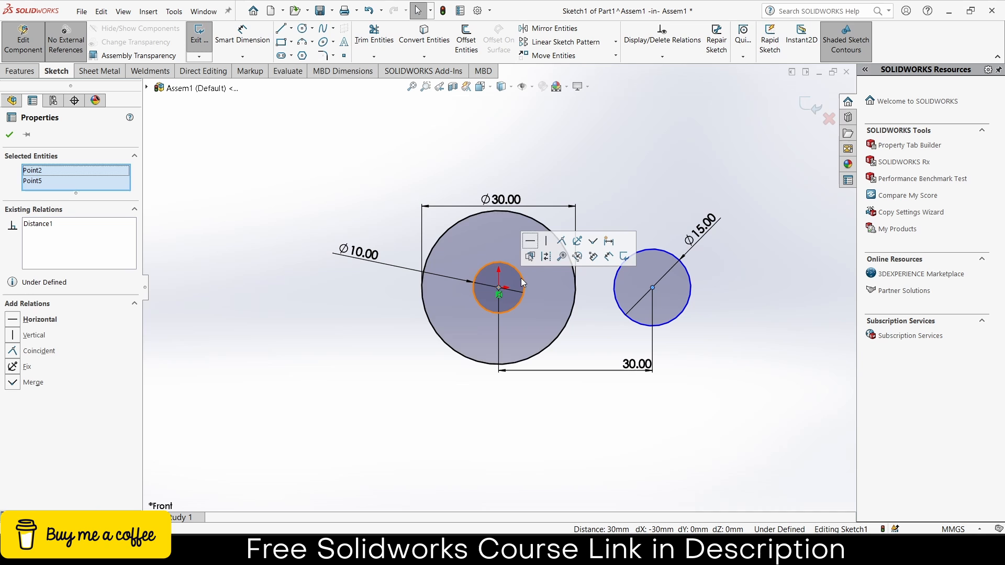
pyautogui.click(530, 241)
pyautogui.press('Escape')
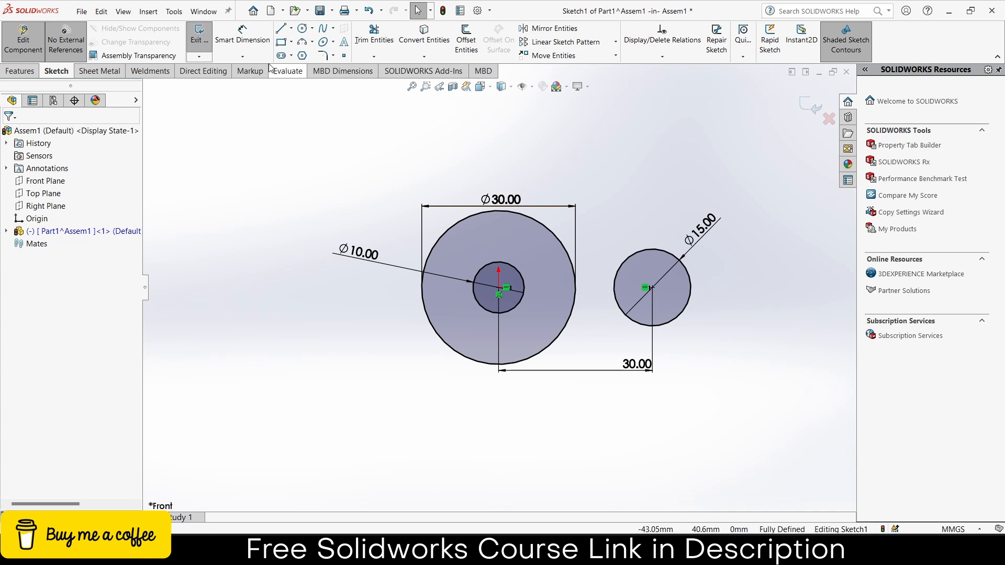
# Sketch a three-point arc of about 57 mm radius from the top of the 30 mm circle to the upper edge of the 15 mm circle.
pyautogui.click(301, 43)
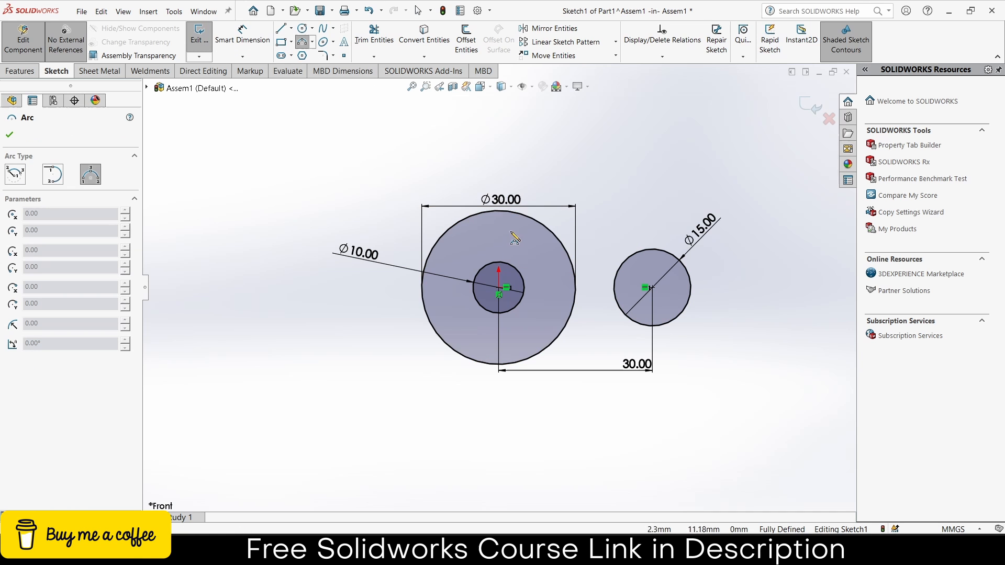
pyautogui.click(494, 212)
pyautogui.click(666, 250)
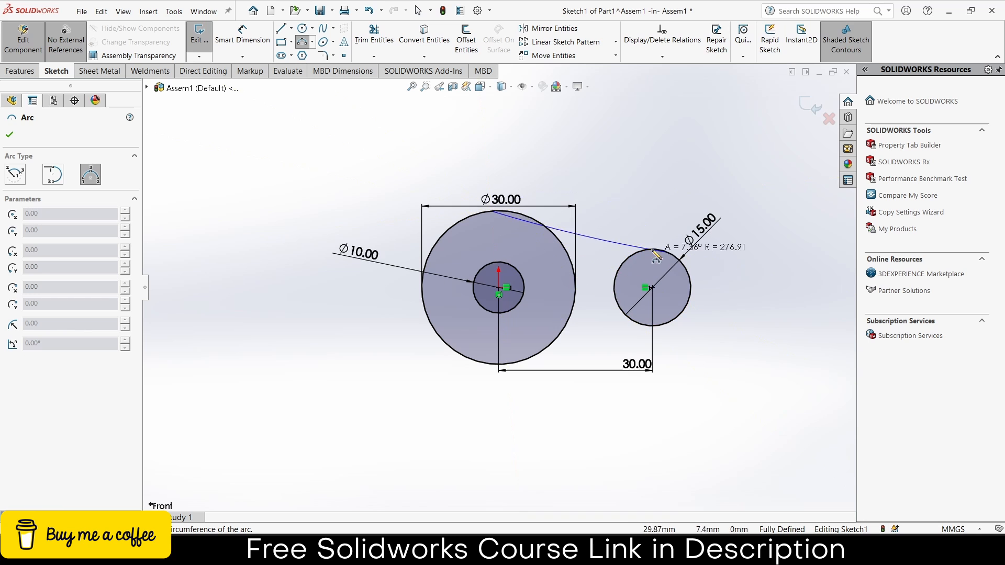
pyautogui.click(621, 233)
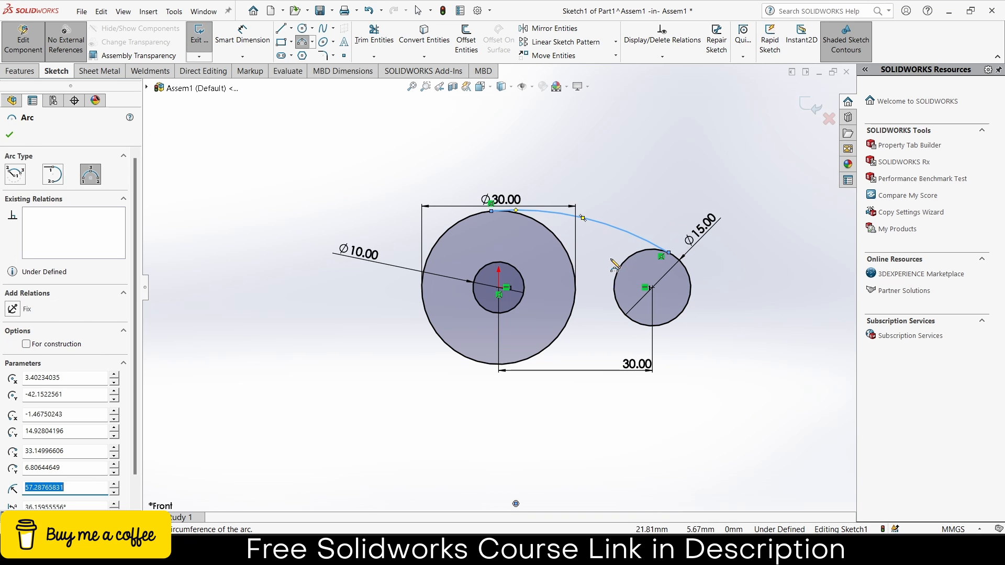
pyautogui.press('Escape')
# Make the connecting arc tangent to the 30 mm circle.
pyautogui.scroll(-5, 526, 225)
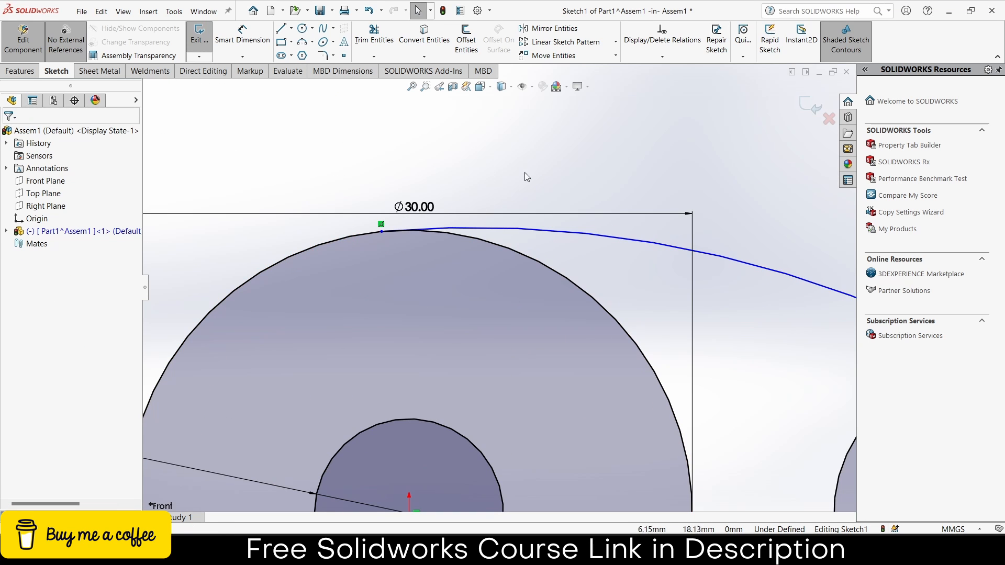
pyautogui.click(476, 228)
pyautogui.keyDown('ctrl'); pyautogui.click(463, 237); pyautogui.keyUp('ctrl')
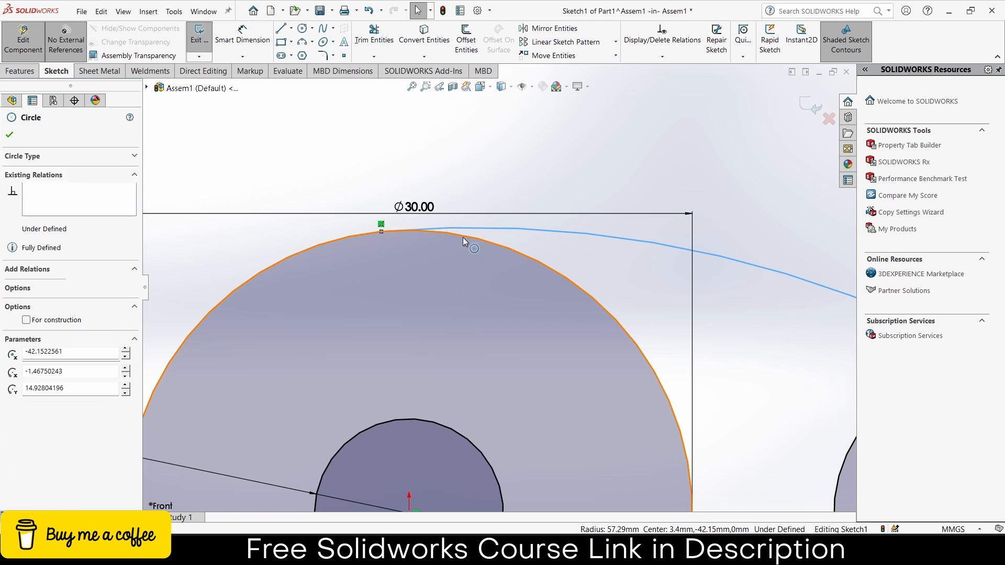
pyautogui.click(508, 190)
pyautogui.press('Escape')
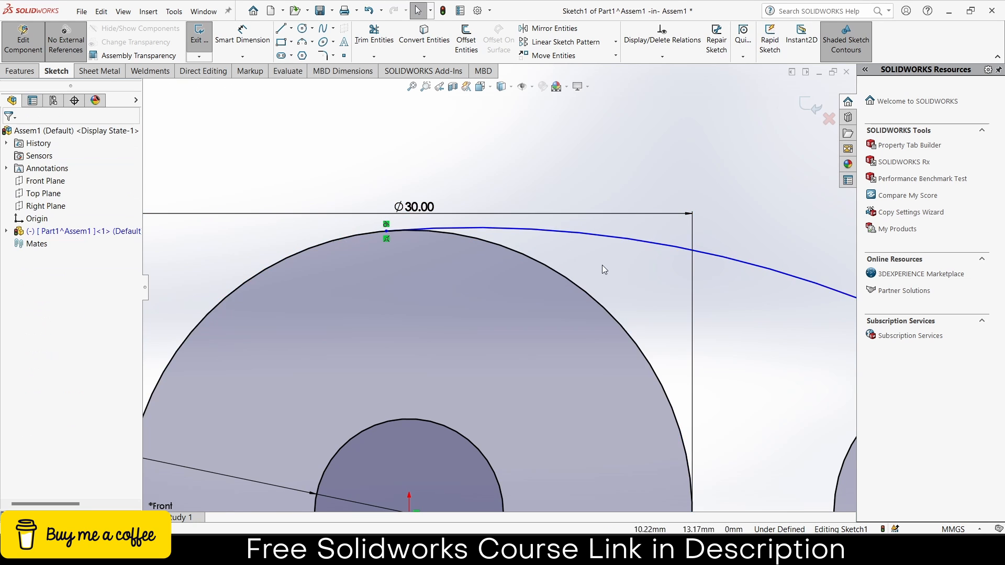
# Make the connecting arc tangent to the 15 mm circle.
pyautogui.scroll(5, 675, 296)
pyautogui.scroll(-5, 675, 297)
pyautogui.click(705, 322)
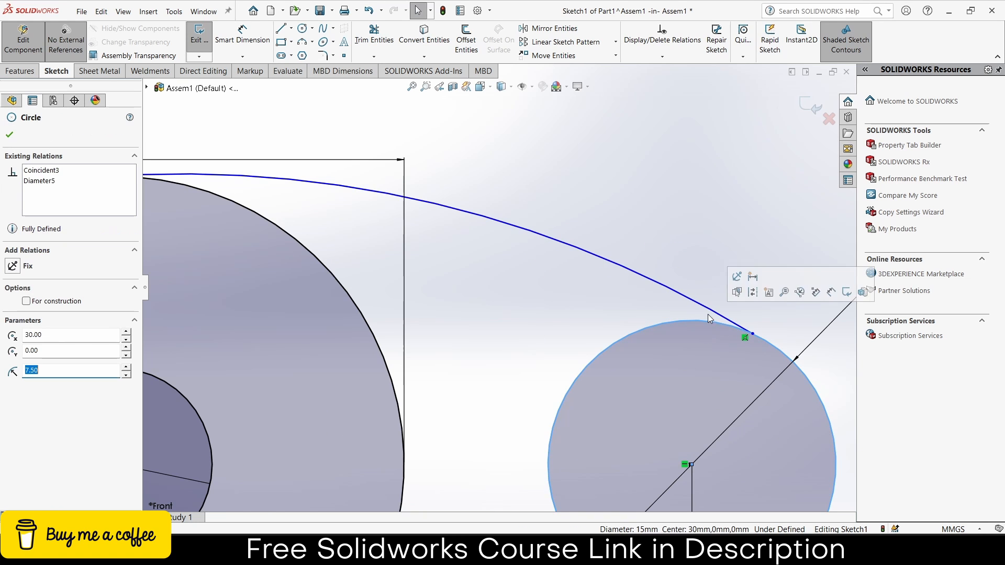
pyautogui.keyDown('ctrl'); pyautogui.click(707, 312); pyautogui.keyUp('ctrl')
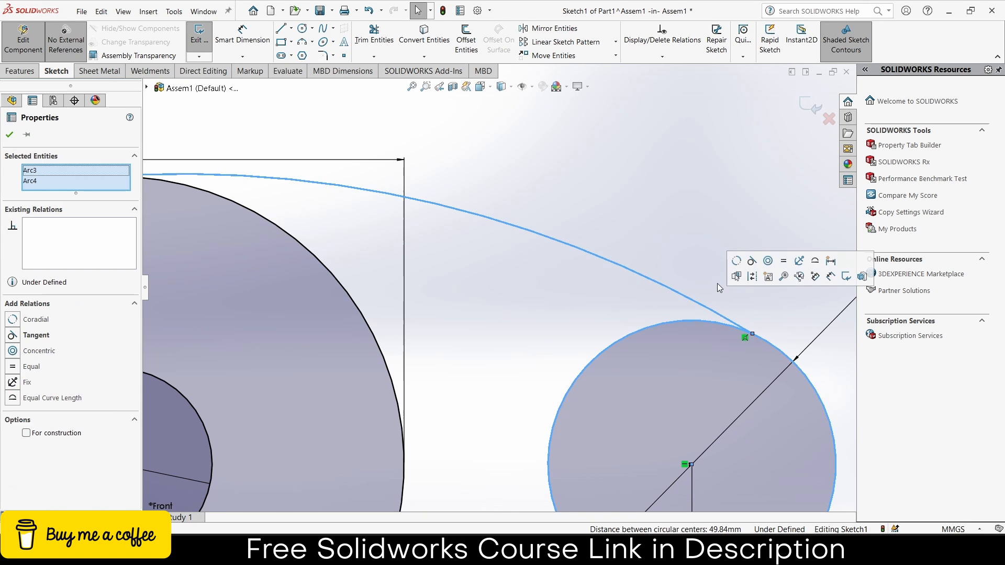
pyautogui.click(752, 262)
pyautogui.press('Escape')
pyautogui.scroll(5, 667, 264)
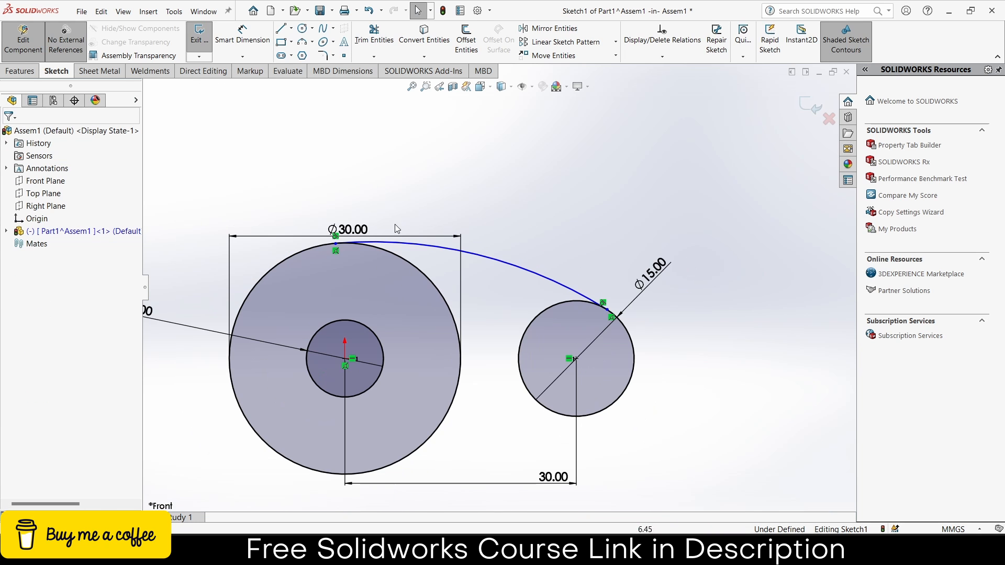
# Draw a horizontal centerline from the origin to the centre of the 15 mm circle.
pyautogui.click(291, 28)
pyautogui.click(301, 55)
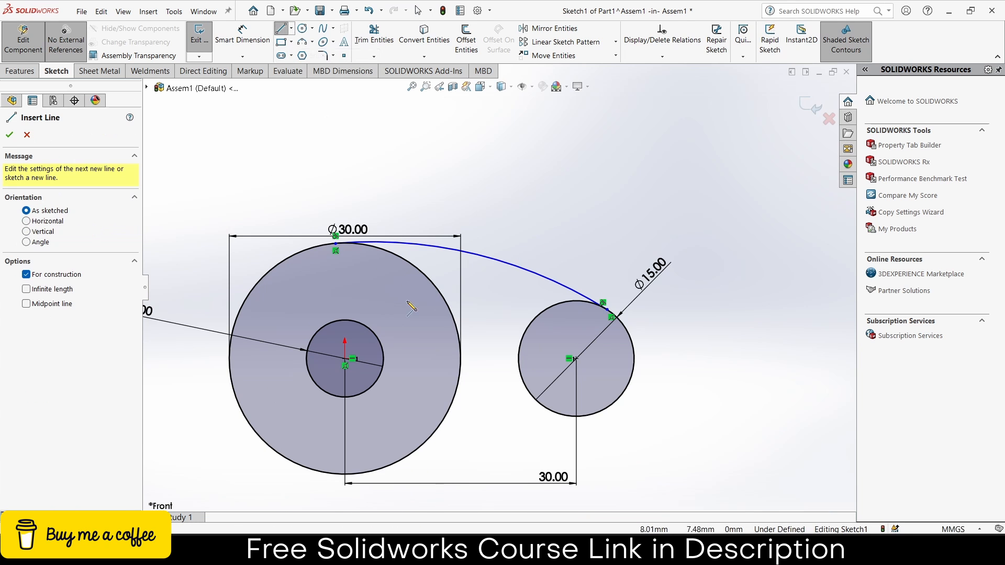
pyautogui.moveTo(344, 360); pyautogui.dragTo(573, 358)
pyautogui.press('Escape')
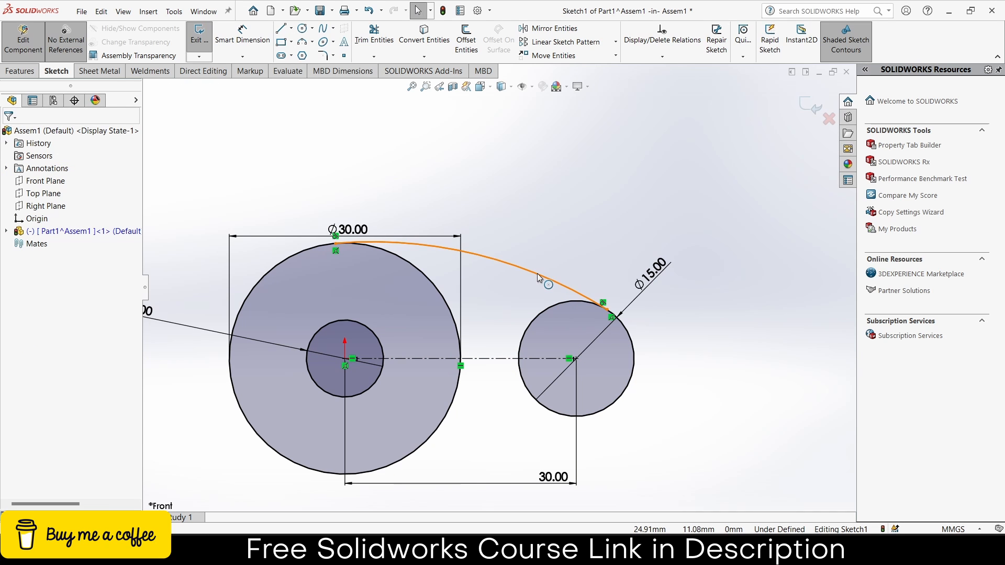
# Mirror the tangent connecting arc about the horizontal centerline to form the lower side of the profile.
pyautogui.click(549, 29)
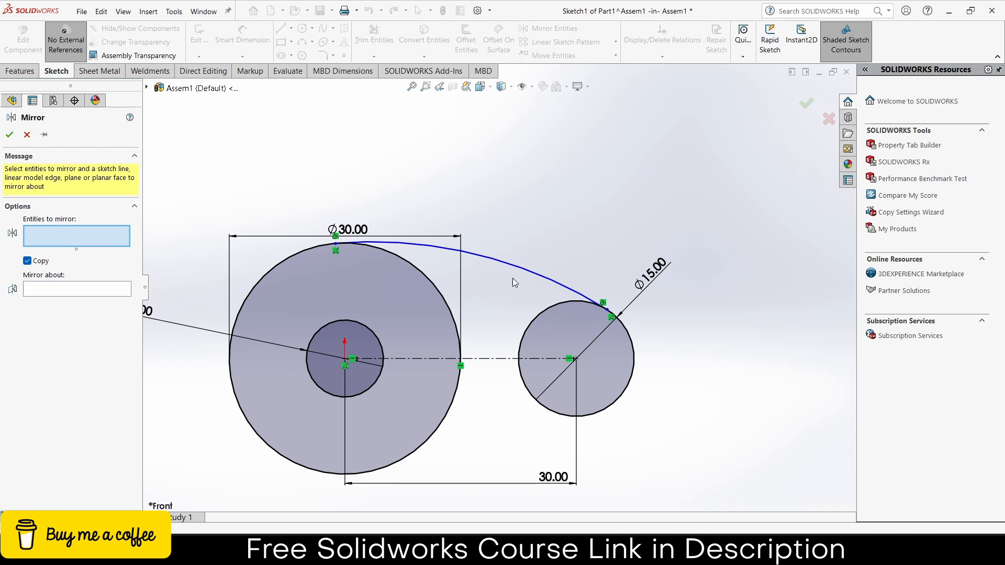
pyautogui.click(519, 269)
pyautogui.click(121, 289)
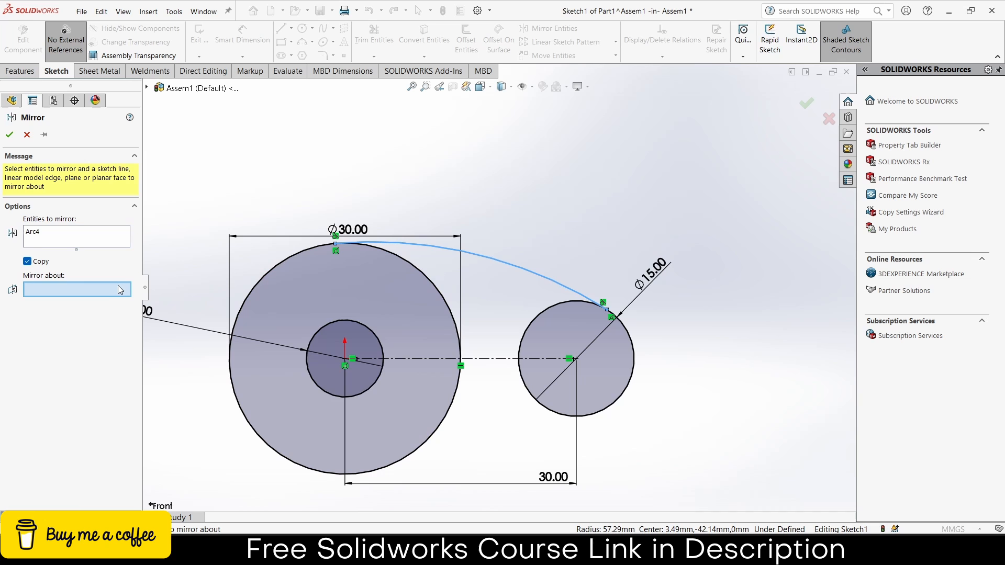
pyautogui.click(498, 359)
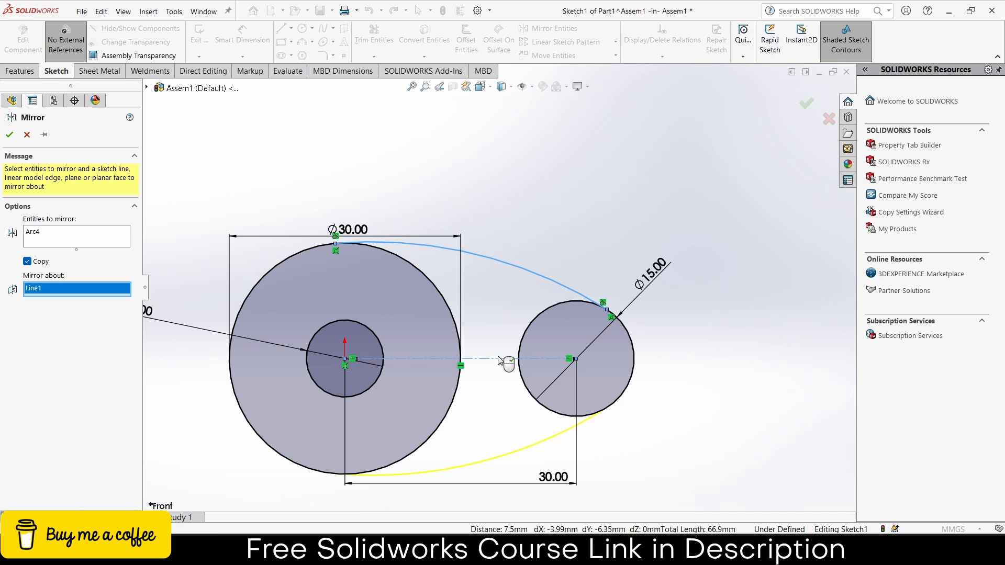
pyautogui.click(10, 135)
# Trim the inner portions of the 30 mm and 15 mm circles to leave one continuous outer cam outline around the hole.
pyautogui.click(382, 41)
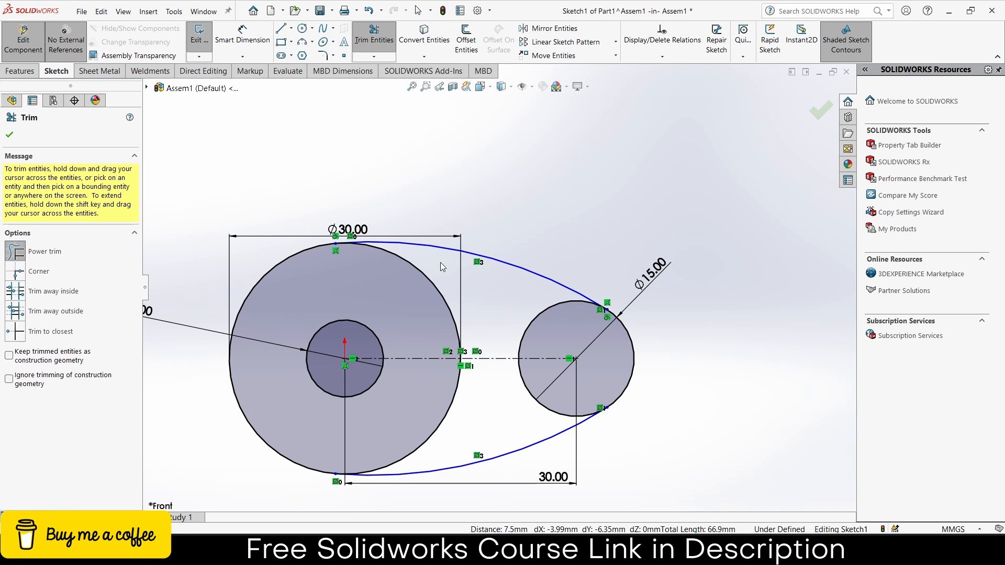
pyautogui.moveTo(443, 273); pyautogui.dragTo(442, 309)
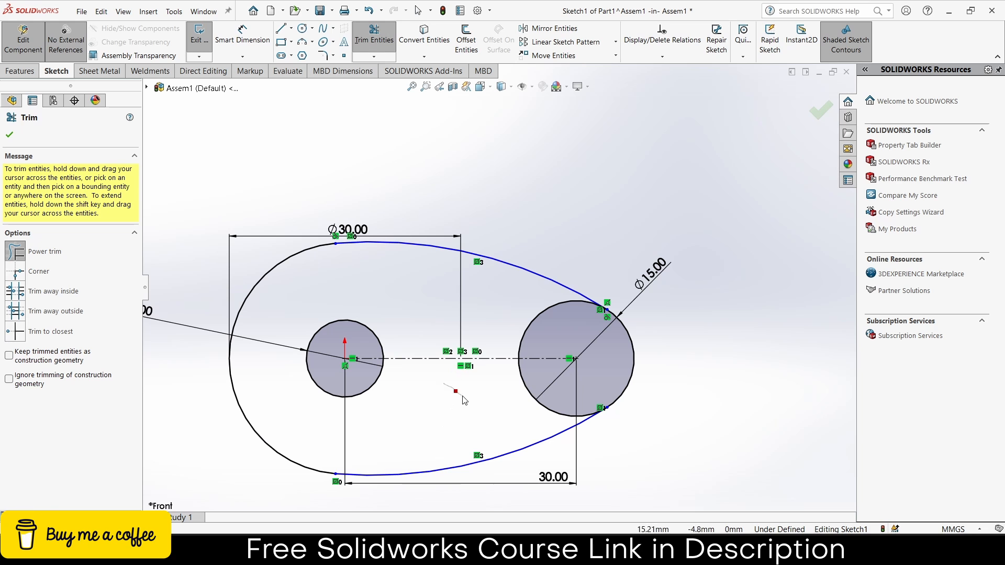
pyautogui.moveTo(519, 388); pyautogui.dragTo(531, 329)
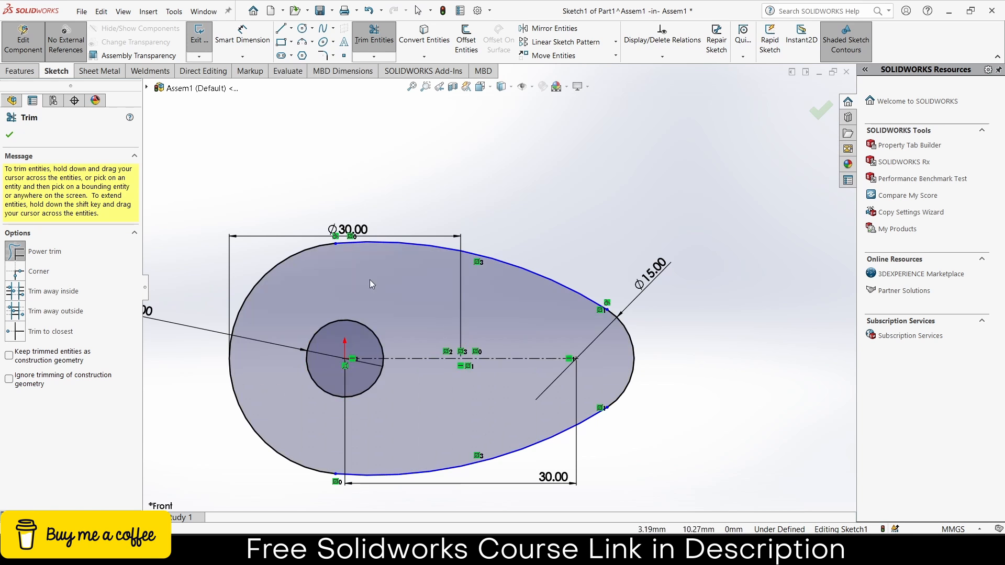
# Extrude the cam profile 15 mm as a Mid Plane boss and return from part editing to the assembly.
pyautogui.click(20, 71)
pyautogui.click(204, 40)
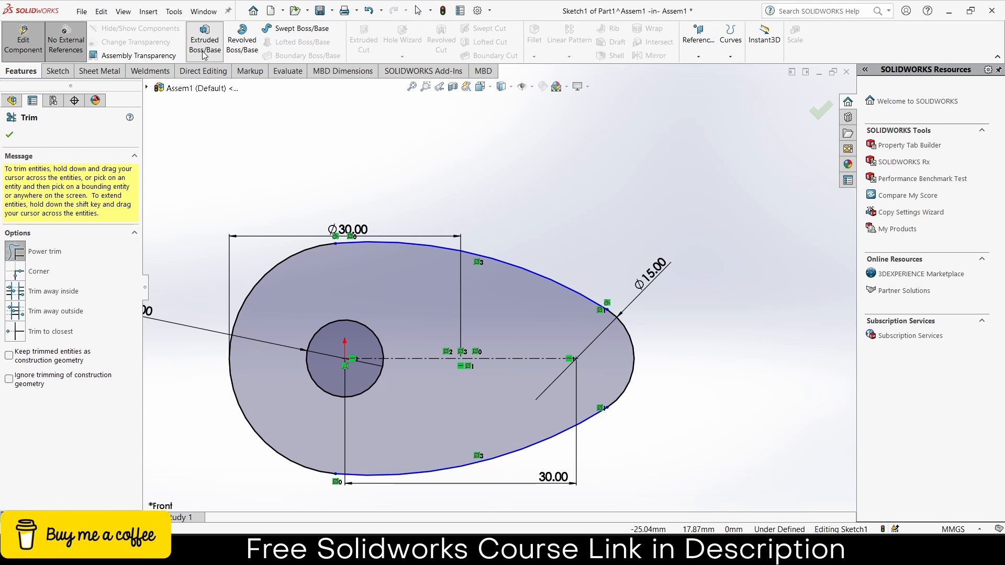
pyautogui.click(95, 207)
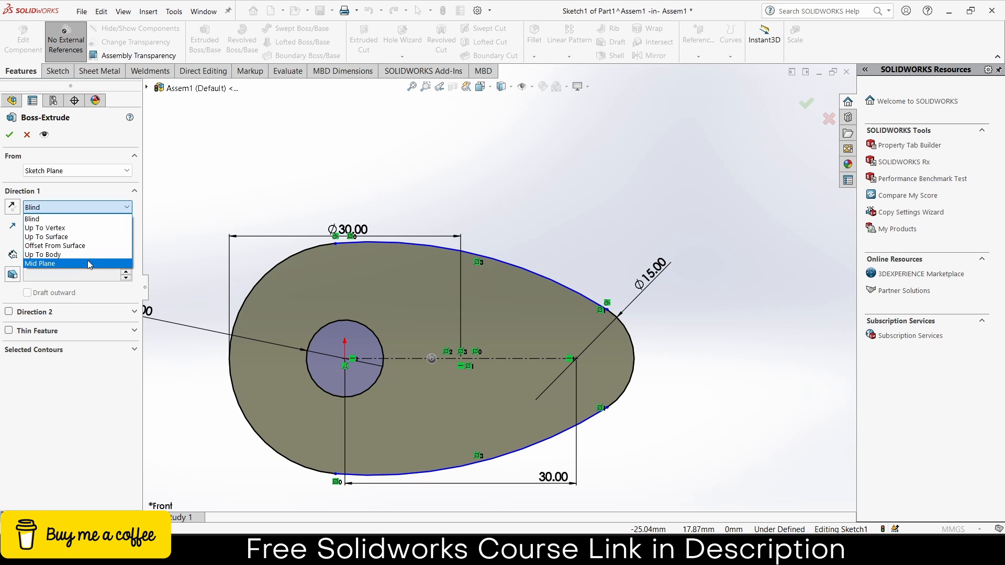
pyautogui.click(90, 262)
pyautogui.write('15')
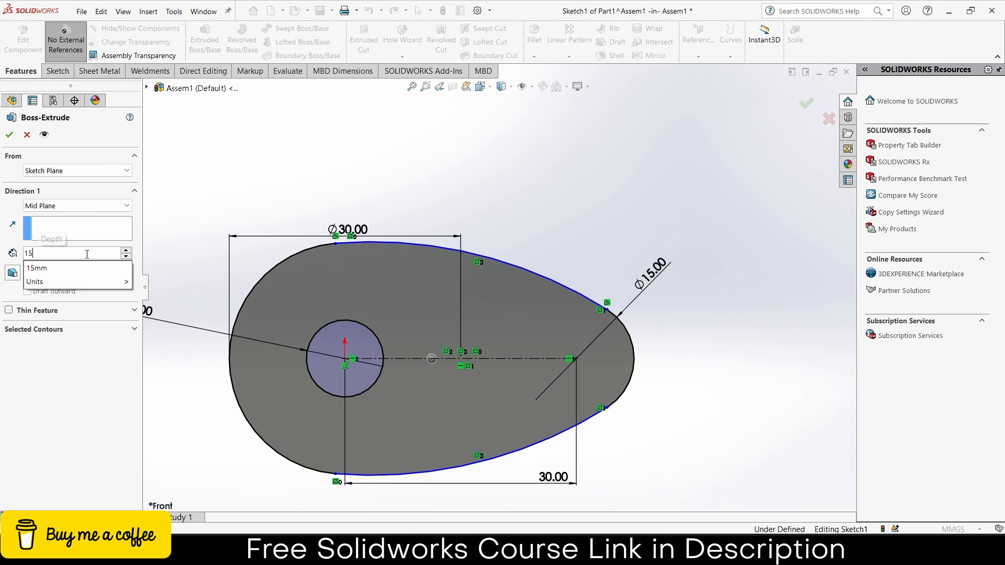
pyautogui.press('Return')
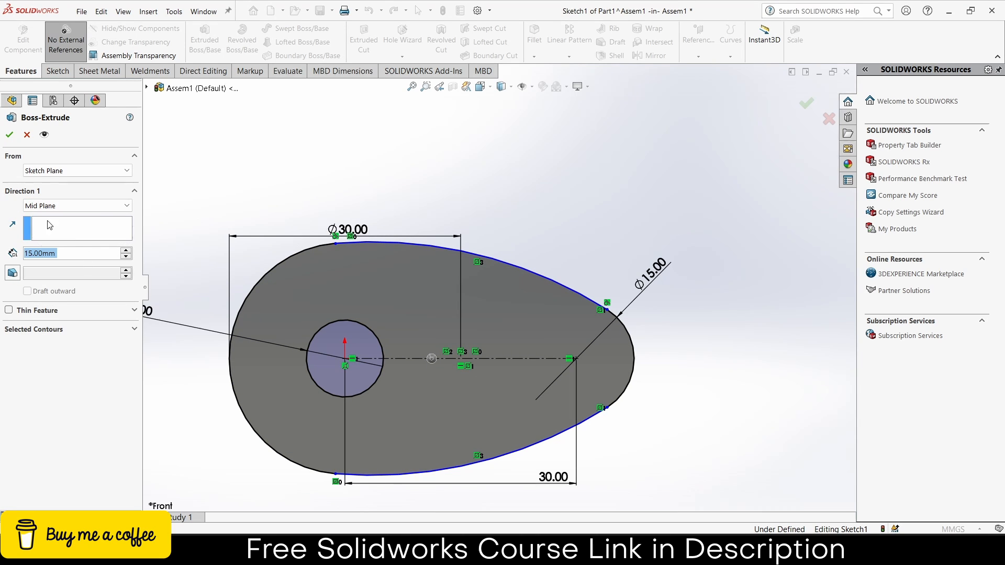
pyautogui.click(10, 135)
pyautogui.moveTo(440, 248); pyautogui.dragTo(280, 275, button='middle')
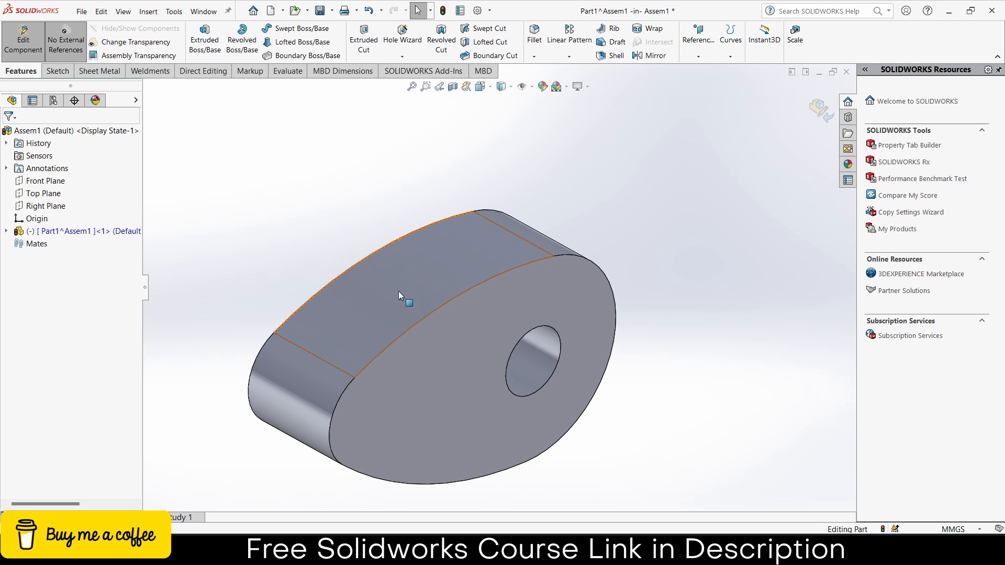
pyautogui.click(821, 113)
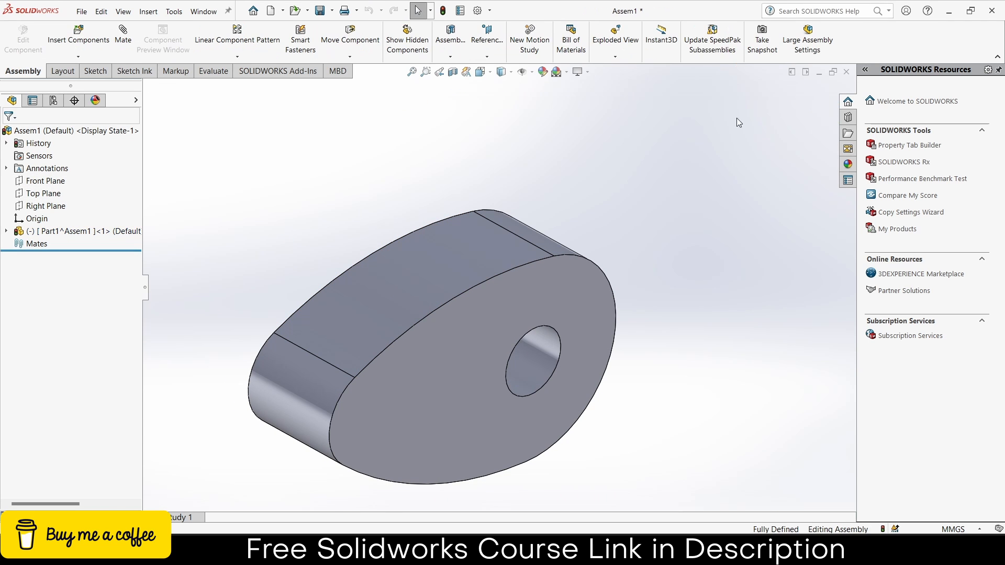
# Sketch a vertical centerline about 11.7 mm long downward from the origin on the assembly's Top Plane and close the sketch.
pyautogui.click(37, 194)
pyautogui.click(45, 178)
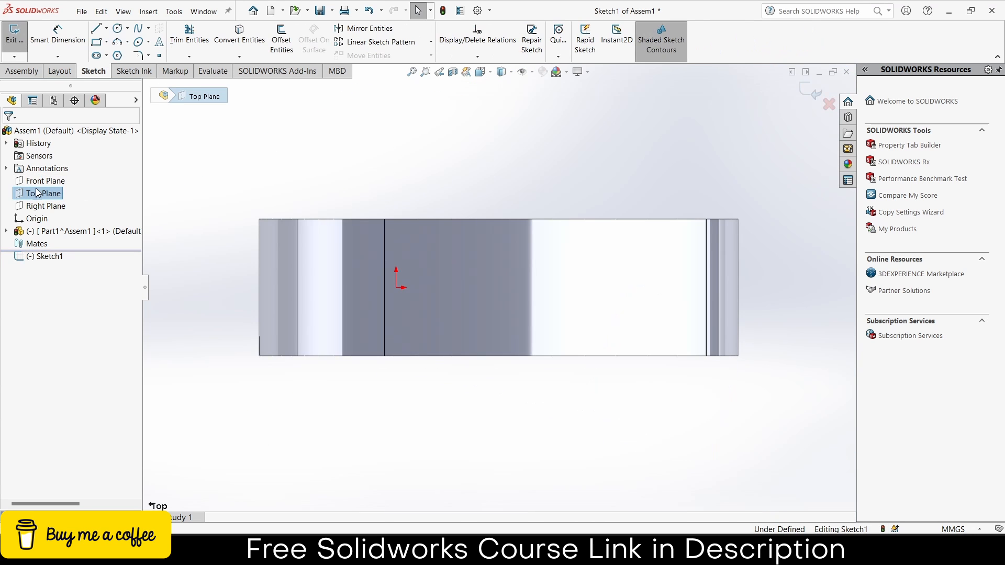
pyautogui.click(107, 28)
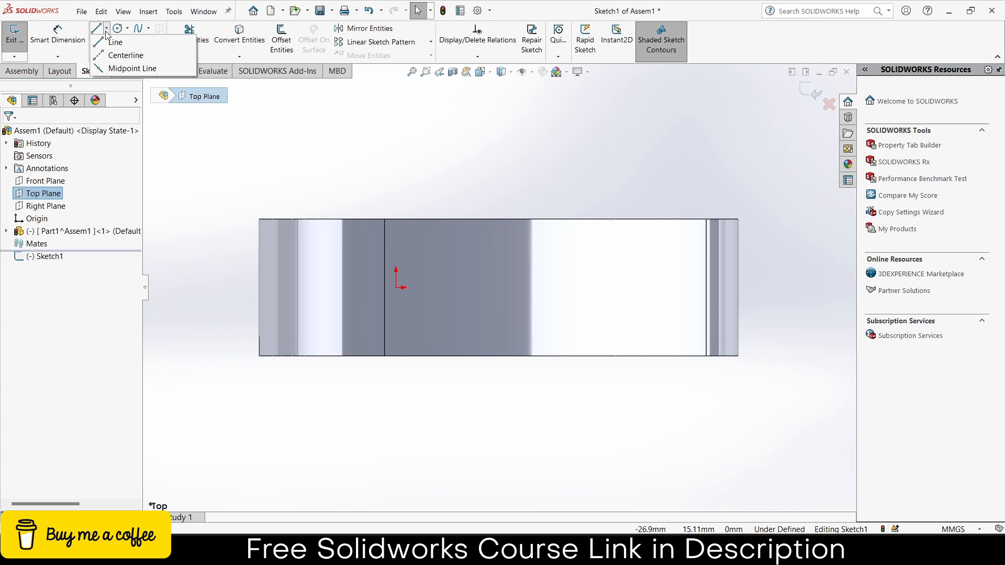
pyautogui.click(113, 52)
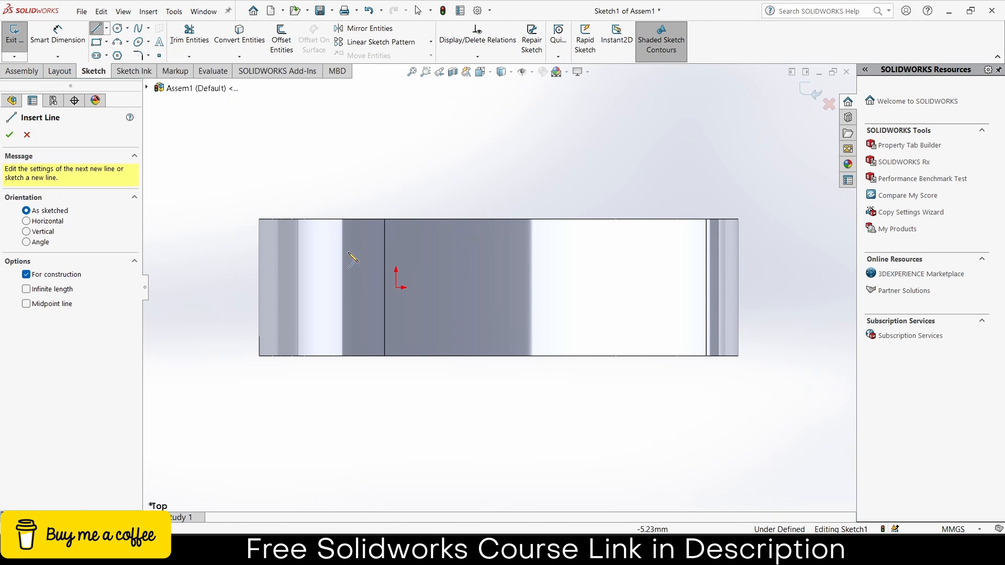
pyautogui.click(396, 288)
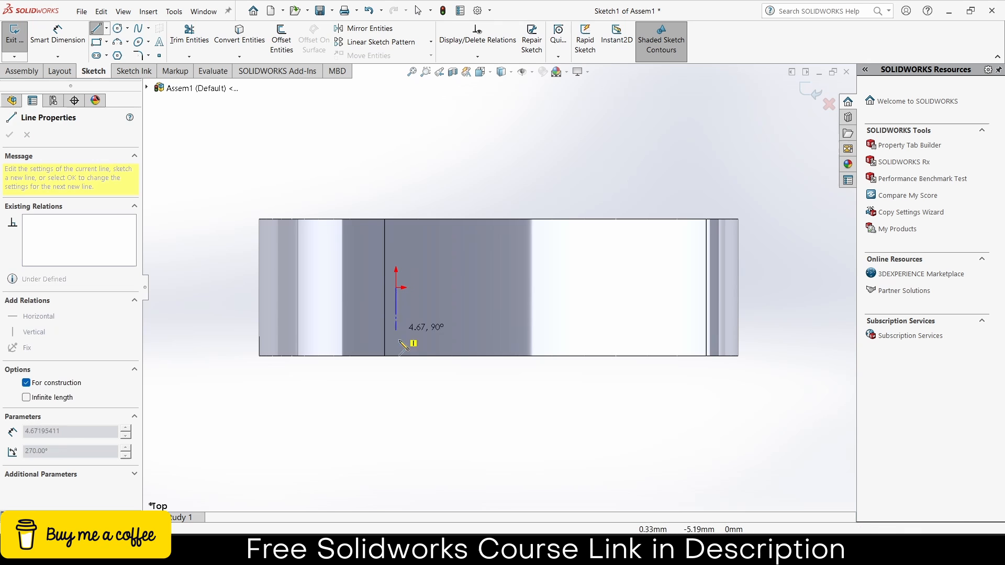
pyautogui.click(396, 397)
pyautogui.press('Escape')
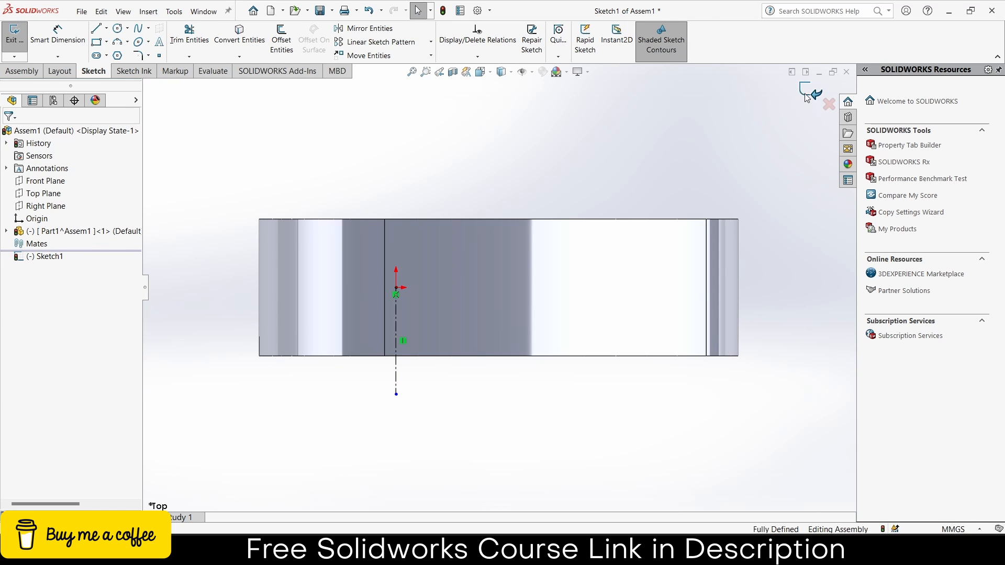
pyautogui.click(809, 92)
pyautogui.click(355, 182)
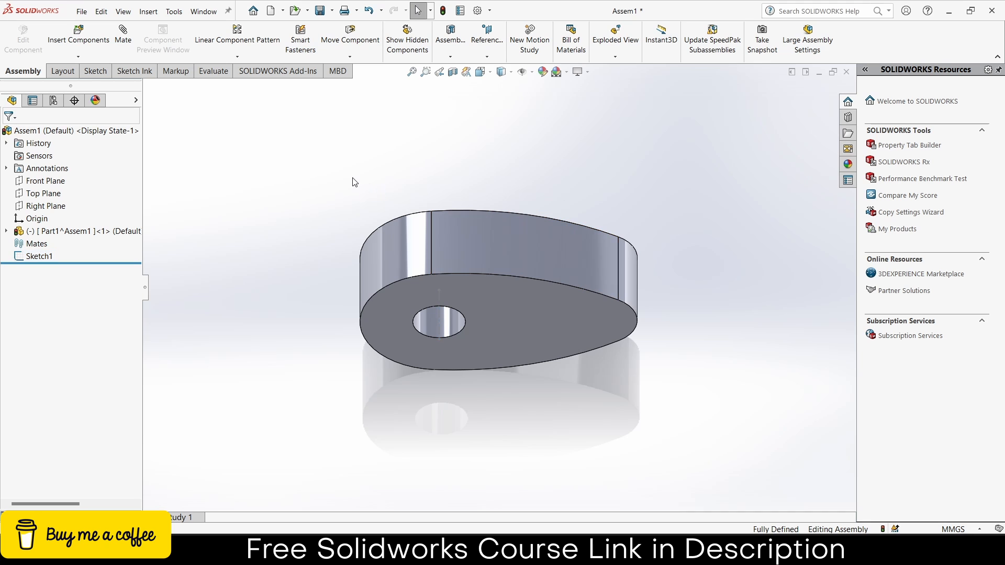
# Mate the cam part's Front Plane coincident with the assembly's Front Plane.
pyautogui.click(7, 232)
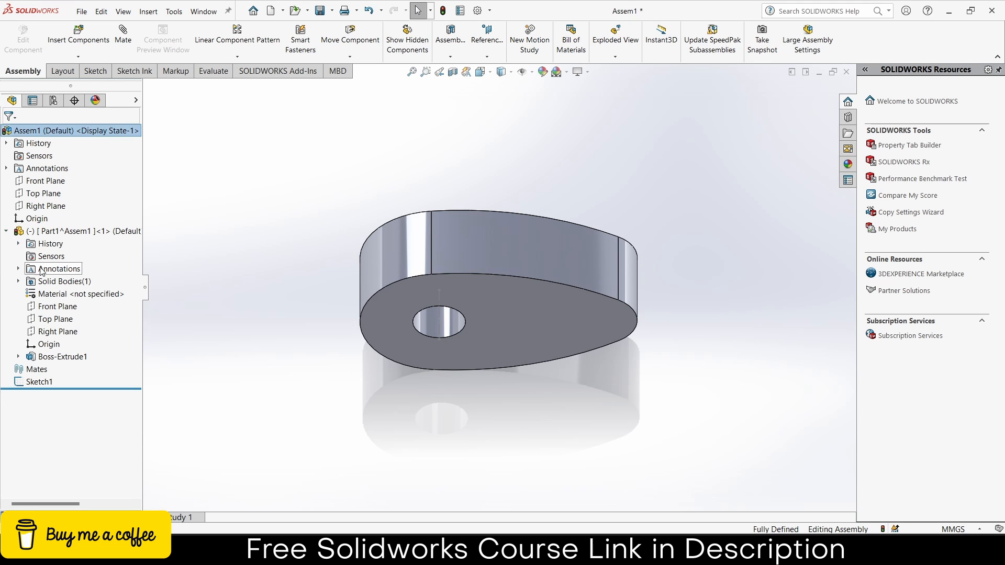
pyautogui.moveTo(352, 277); pyautogui.dragTo(359, 223, button='middle')
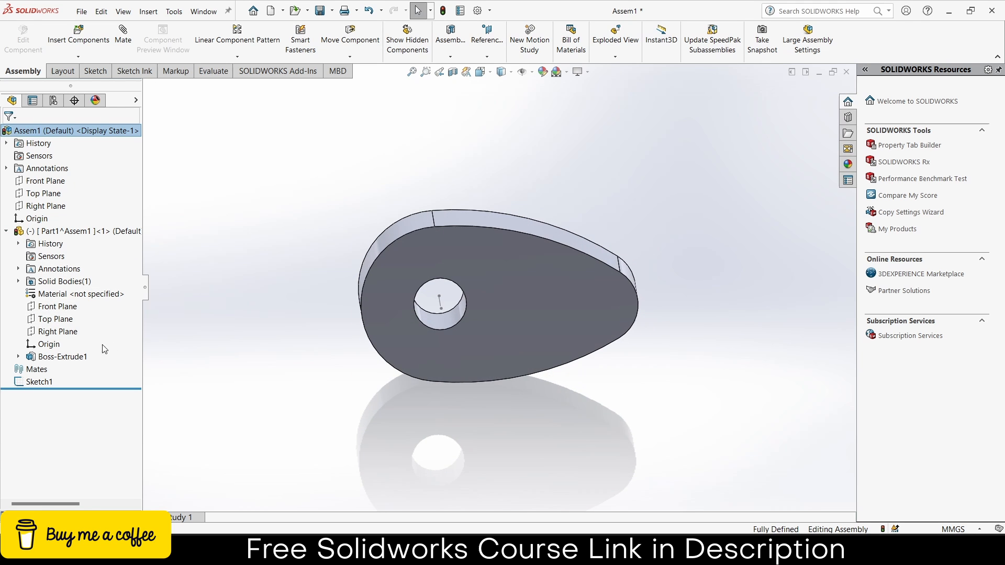
pyautogui.click(59, 306)
pyautogui.click(124, 36)
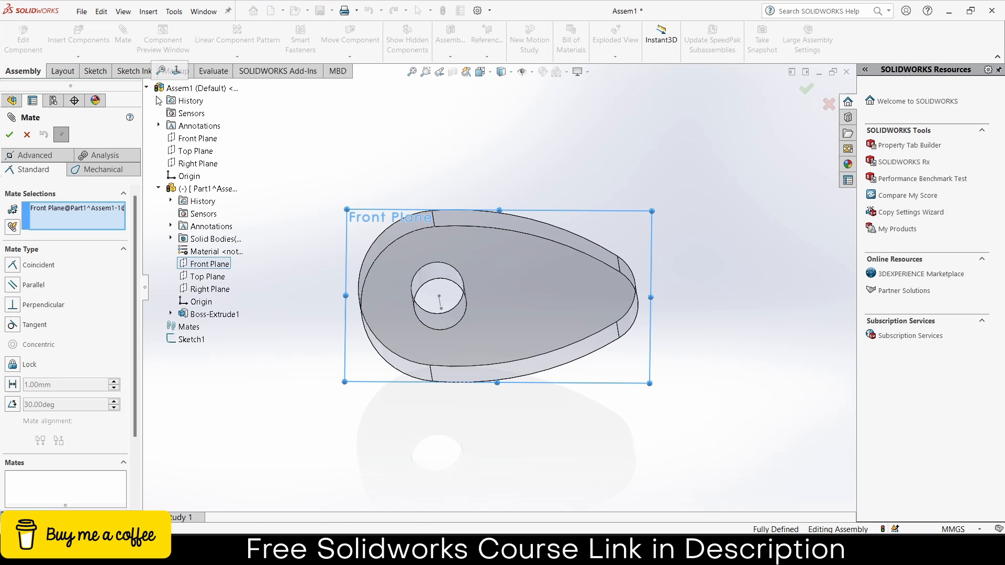
pyautogui.click(169, 136)
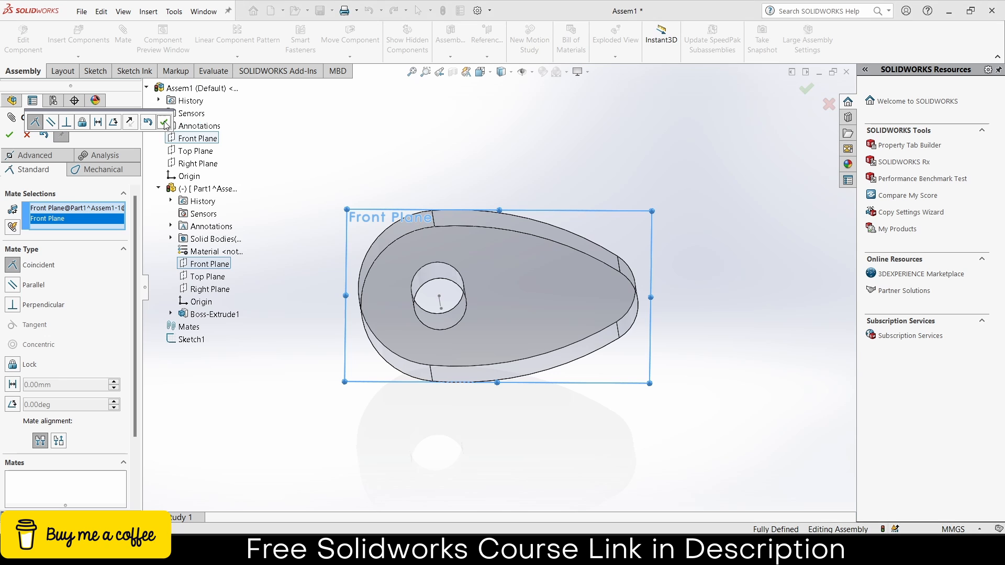
pyautogui.click(163, 122)
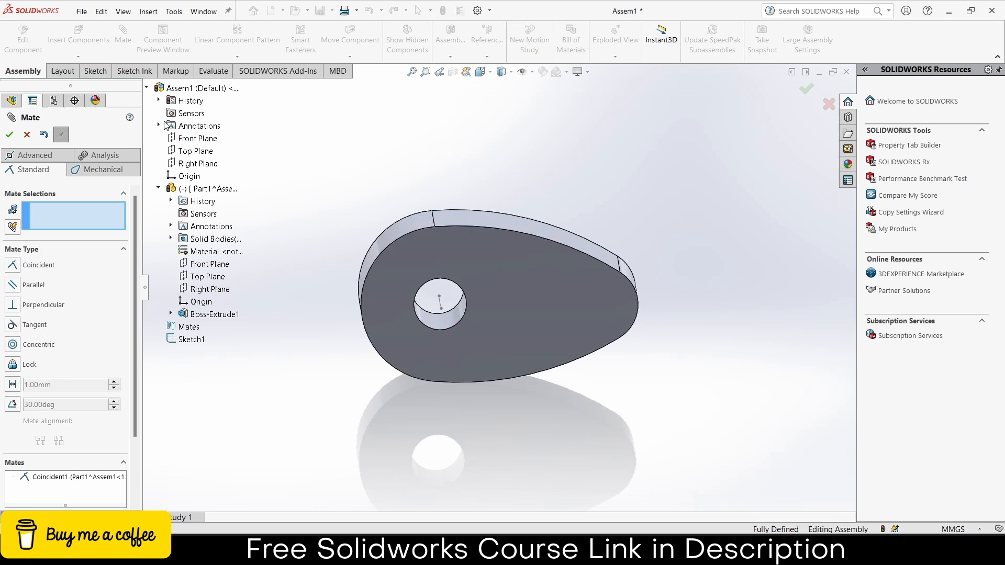
# Add a concentric mate between the assembly sketch centerline and the cam's hole face.
pyautogui.click(439, 311)
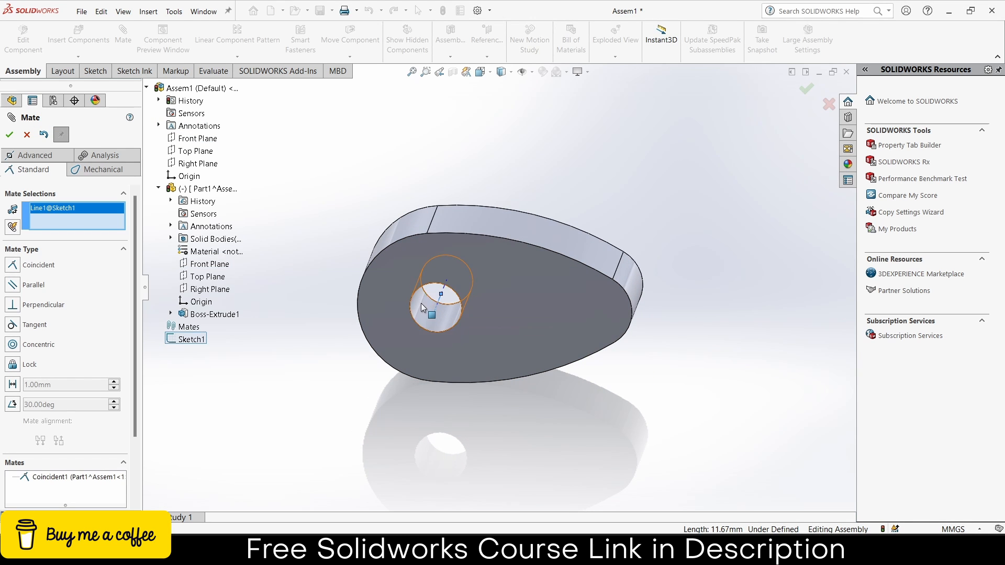
pyautogui.click(423, 307)
pyautogui.click(324, 321)
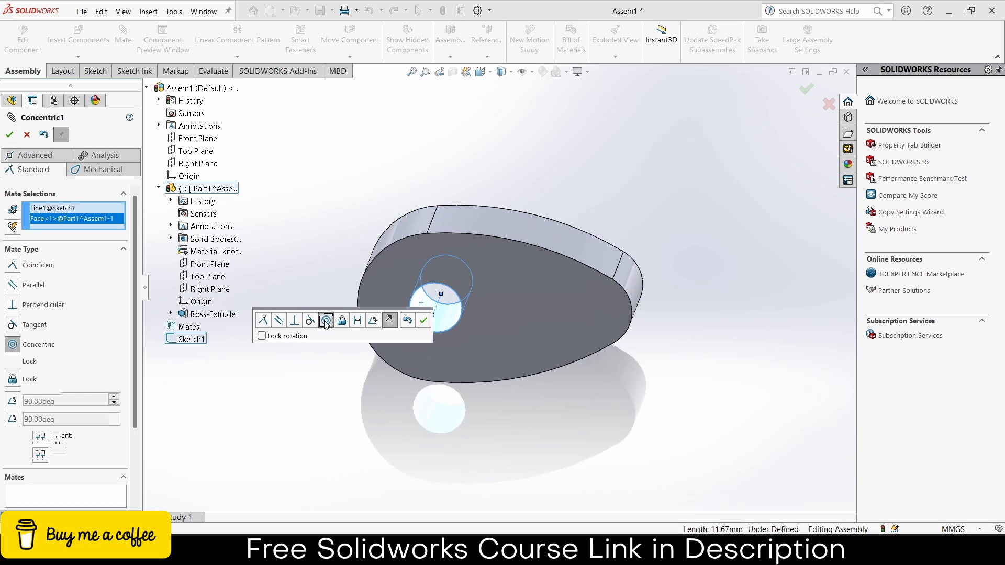
pyautogui.click(423, 322)
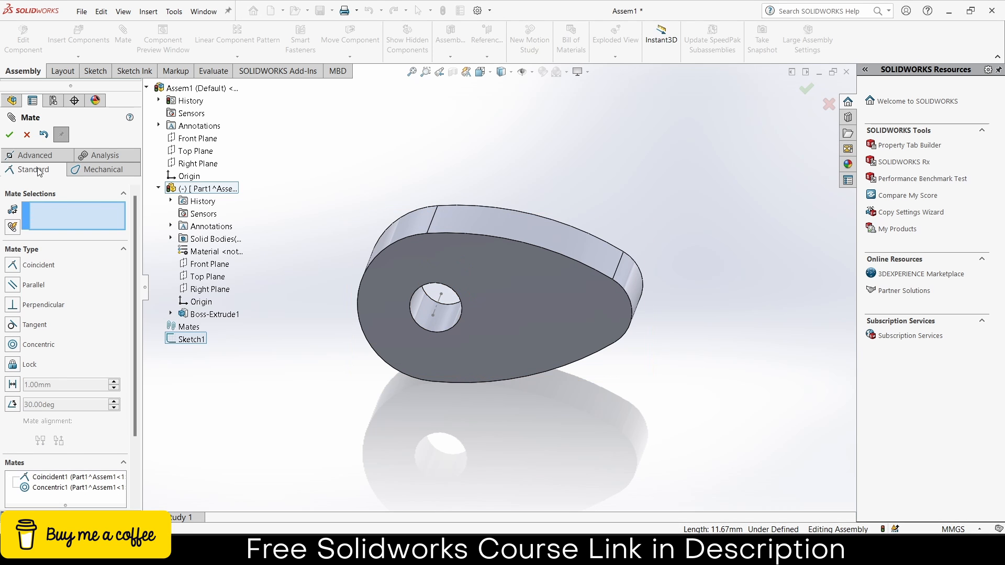
pyautogui.click(9, 135)
# Rotate the cam about its hole axis to test its remaining freedom of movement.
pyautogui.moveTo(500, 288); pyautogui.dragTo(575, 228)
pyautogui.press('Escape')
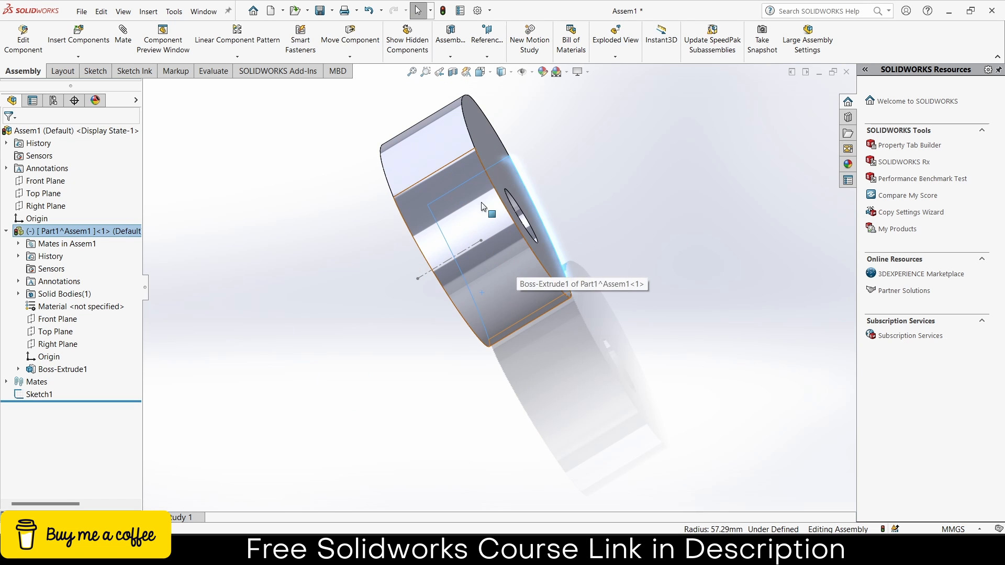
pyautogui.moveTo(485, 247); pyautogui.dragTo(563, 248)
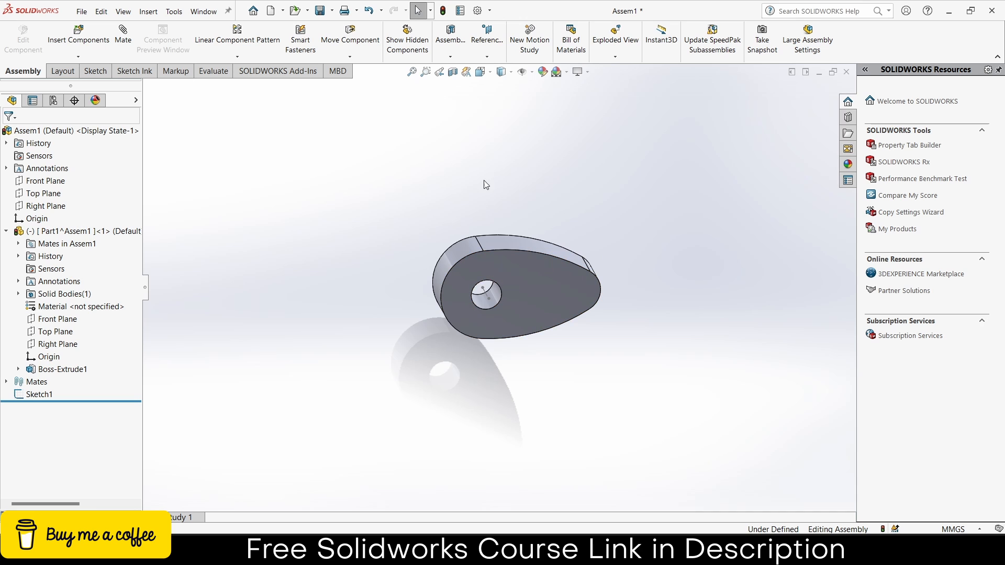
# Insert a new part into the assembly with its sketch on the assembly's Front Plane.
pyautogui.click(76, 56)
pyautogui.click(79, 82)
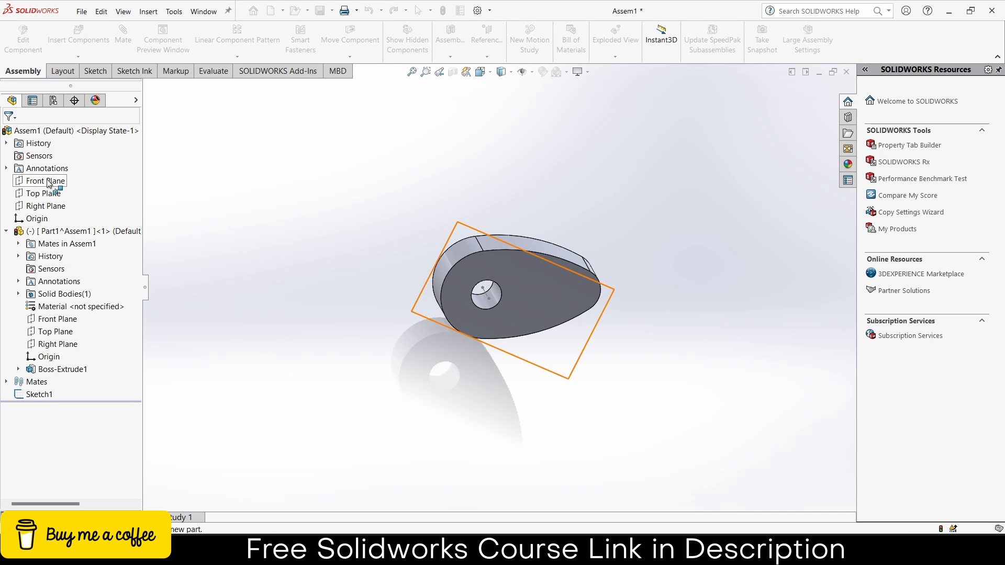
pyautogui.click(49, 182)
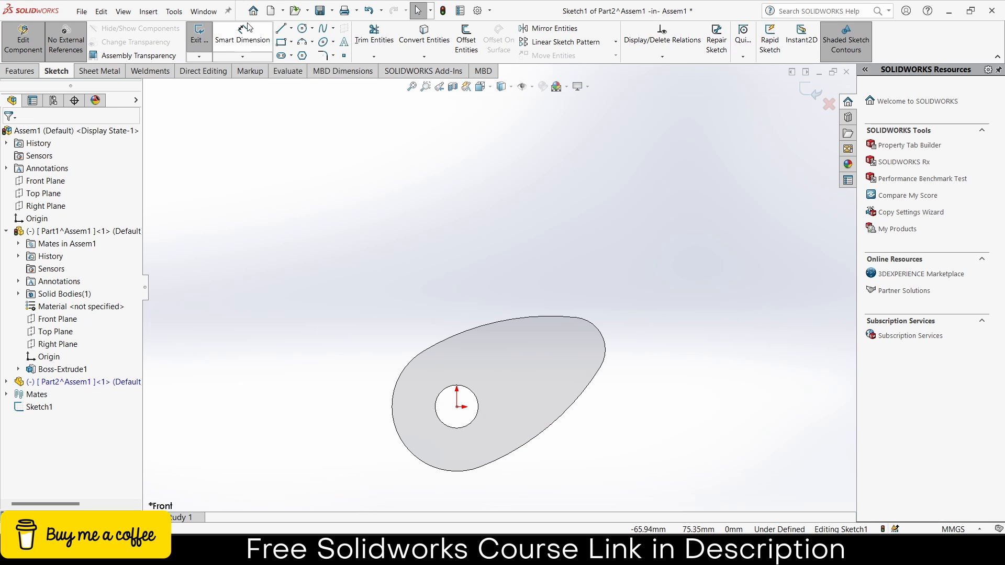
# Sketch a narrow closed line profile rising about 69 mm vertically from the origin, with a horizontal top and a slanted lower end.
pyautogui.click(281, 30)
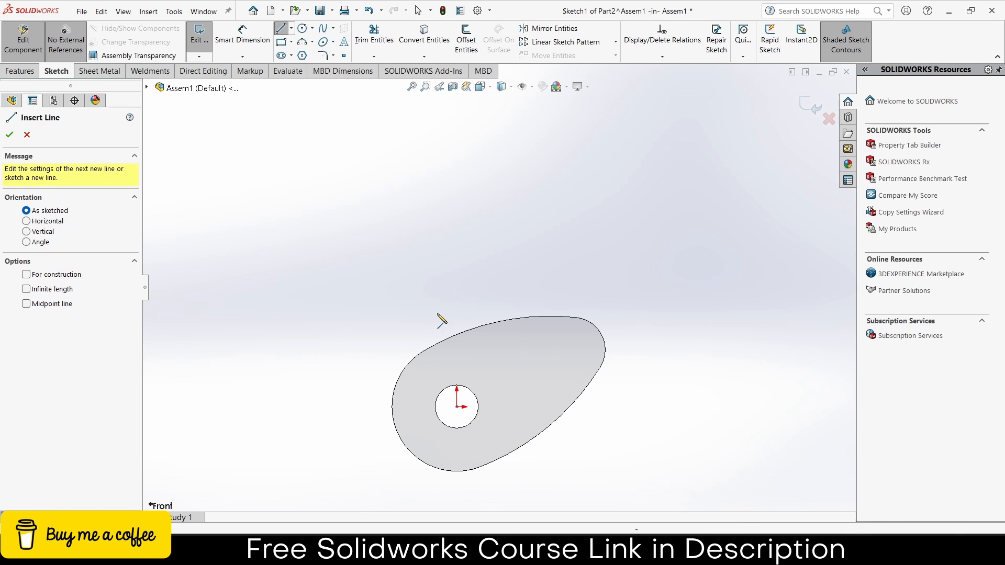
pyautogui.click(457, 407)
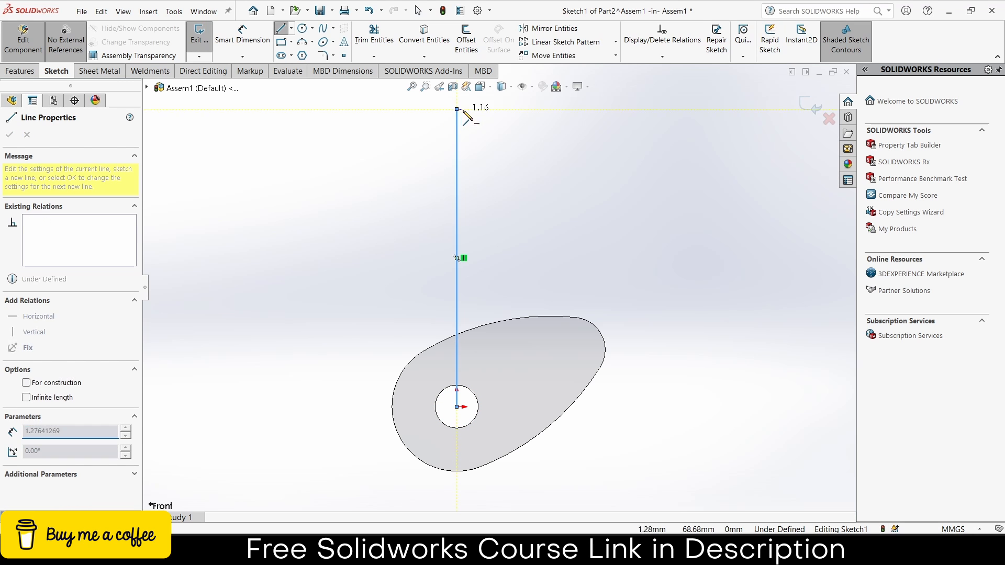
pyautogui.click(476, 109)
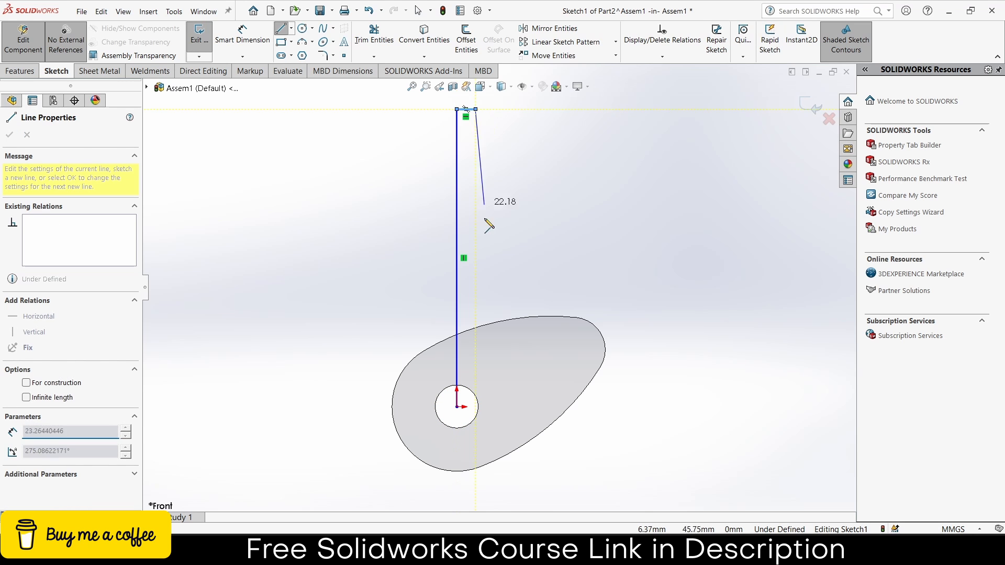
pyautogui.click(475, 380)
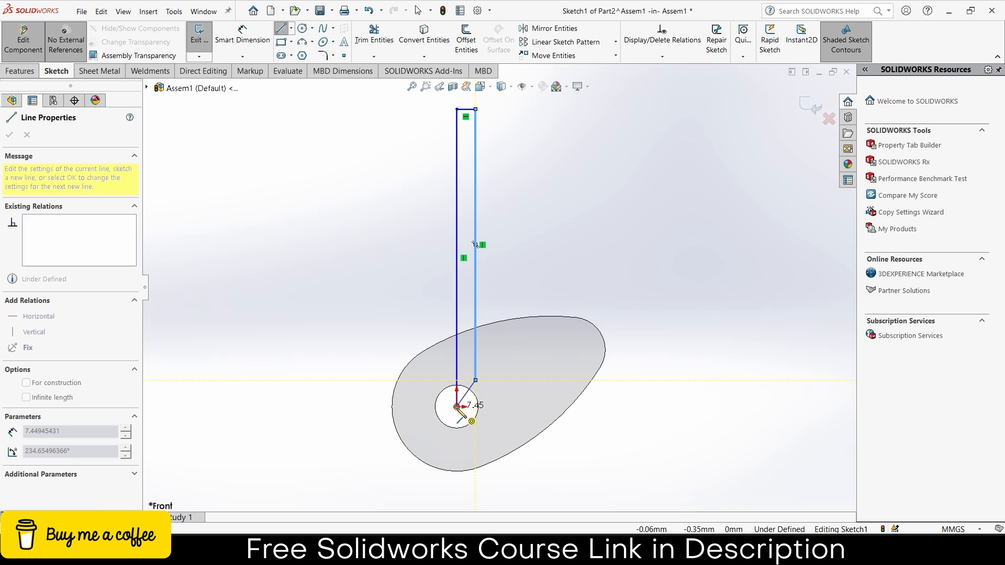
pyautogui.click(457, 406)
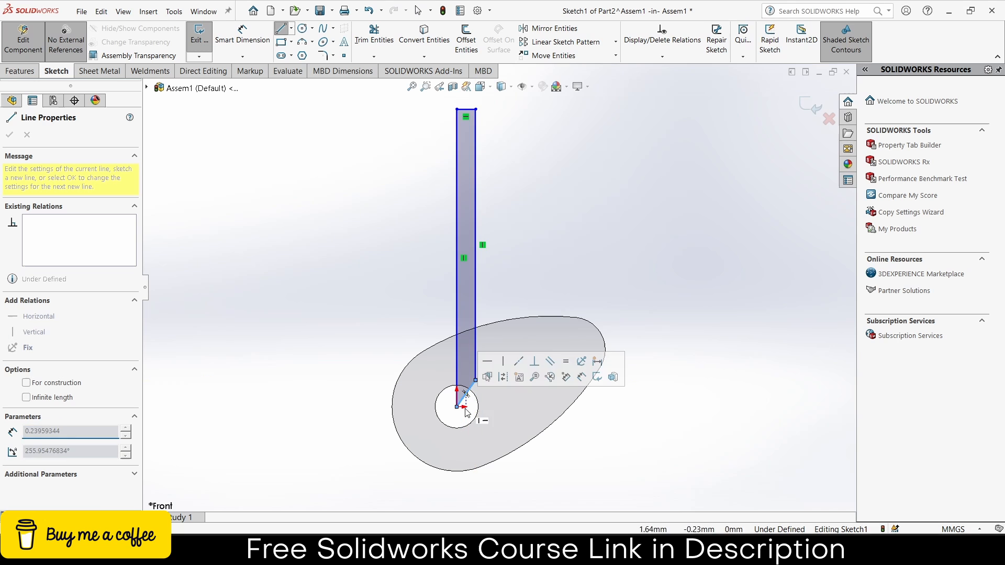
# Dimension the vertical line starting at the origin to 90 mm.
pyautogui.click(245, 41)
pyautogui.click(450, 148)
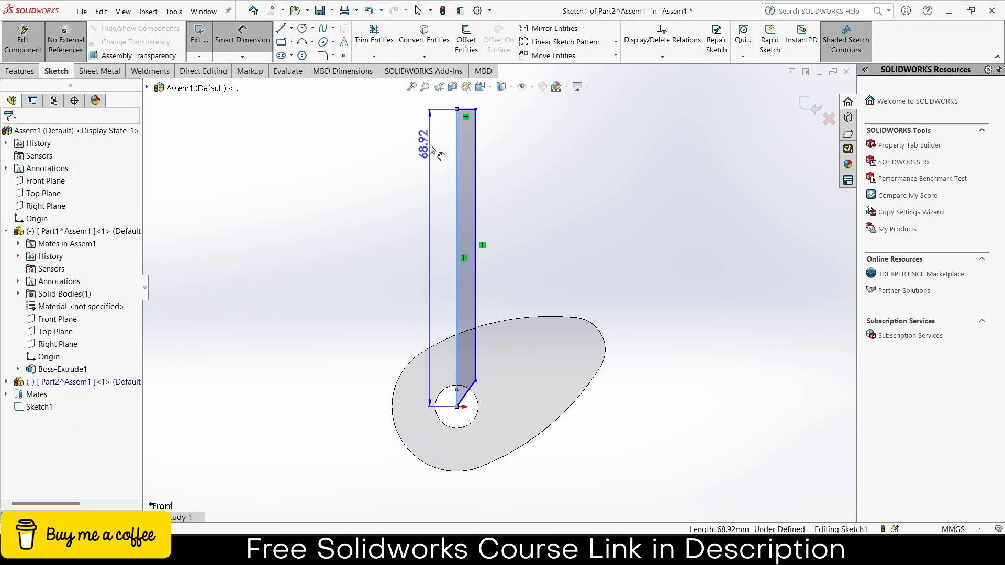
pyautogui.click(425, 149)
pyautogui.write('90')
pyautogui.press('Return')
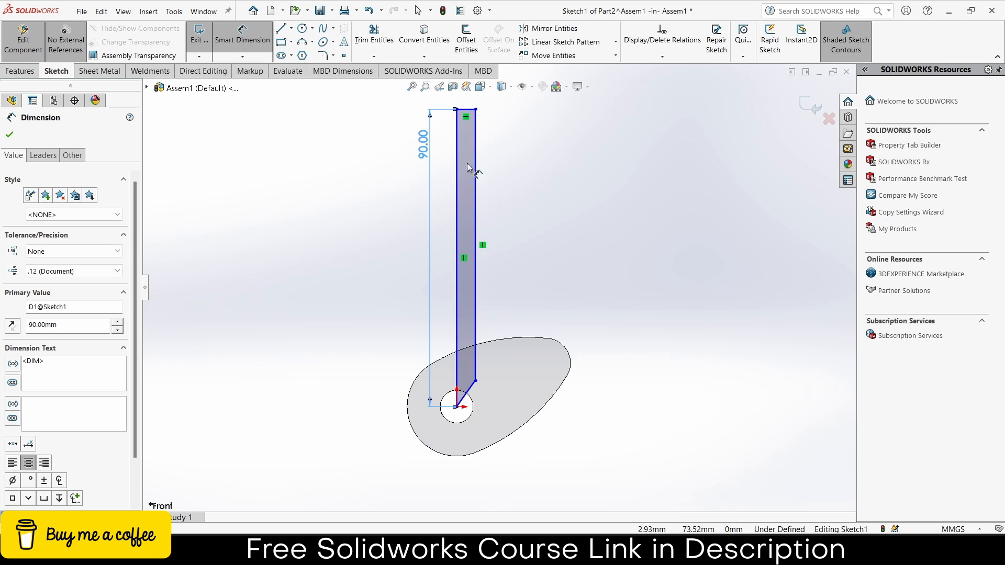
# Dimension the shorter vertical line of the profile to 80 mm and the horizontal top line to 5 mm.
pyautogui.click(475, 157)
pyautogui.click(515, 157)
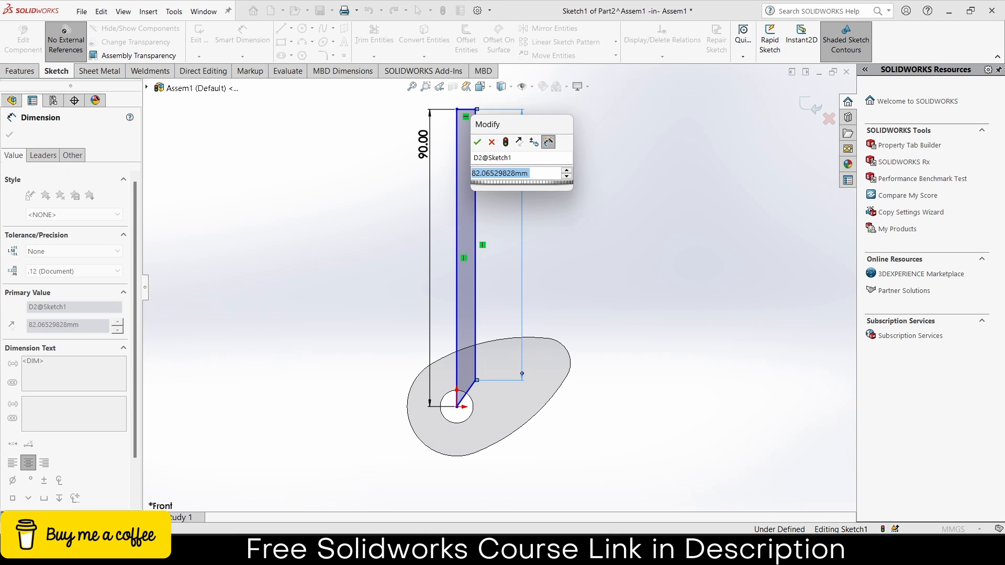
pyautogui.write('80')
pyautogui.press('Return')
pyautogui.click(468, 110)
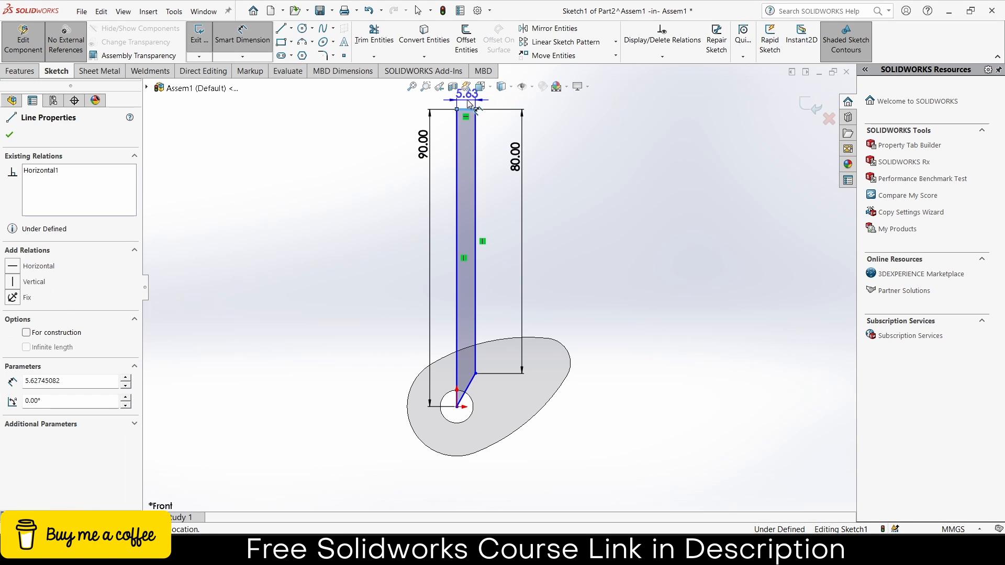
pyautogui.click(467, 98)
pyautogui.write('5')
pyautogui.press('Return')
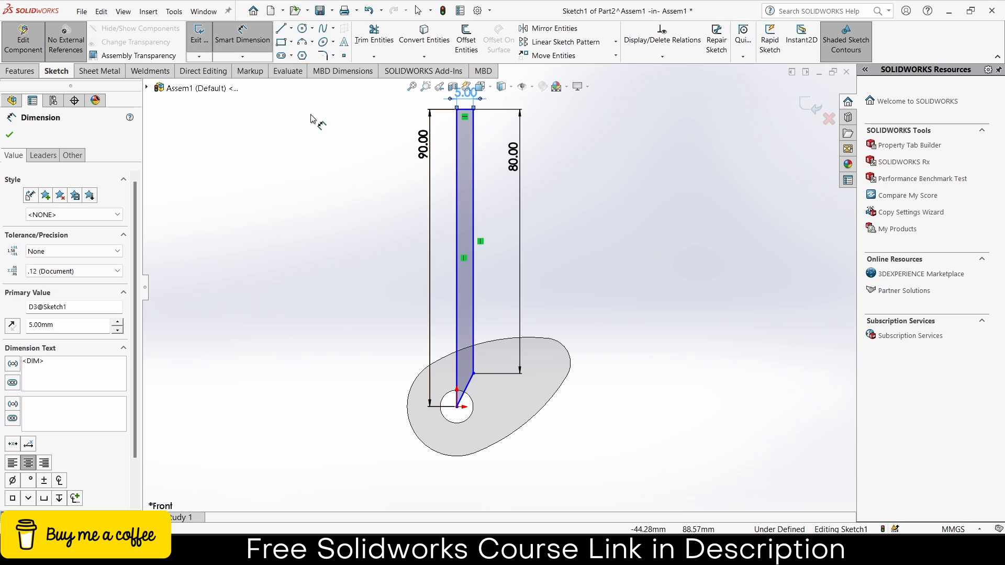
pyautogui.click(10, 135)
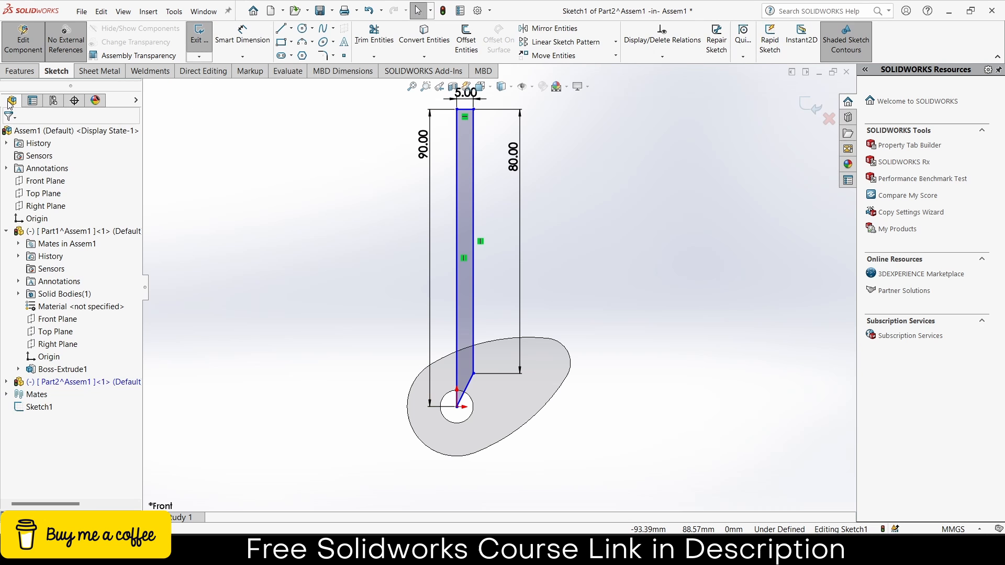
# Revolve the follower profile 360 degrees about its 90 mm vertical line to form a solid pointed rod.
pyautogui.click(18, 74)
pyautogui.click(242, 40)
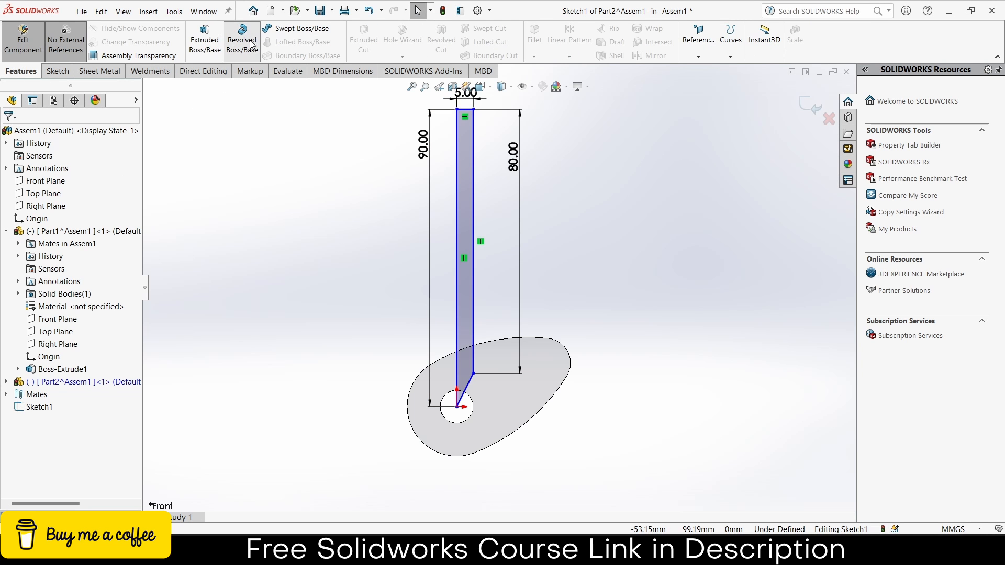
pyautogui.click(475, 200)
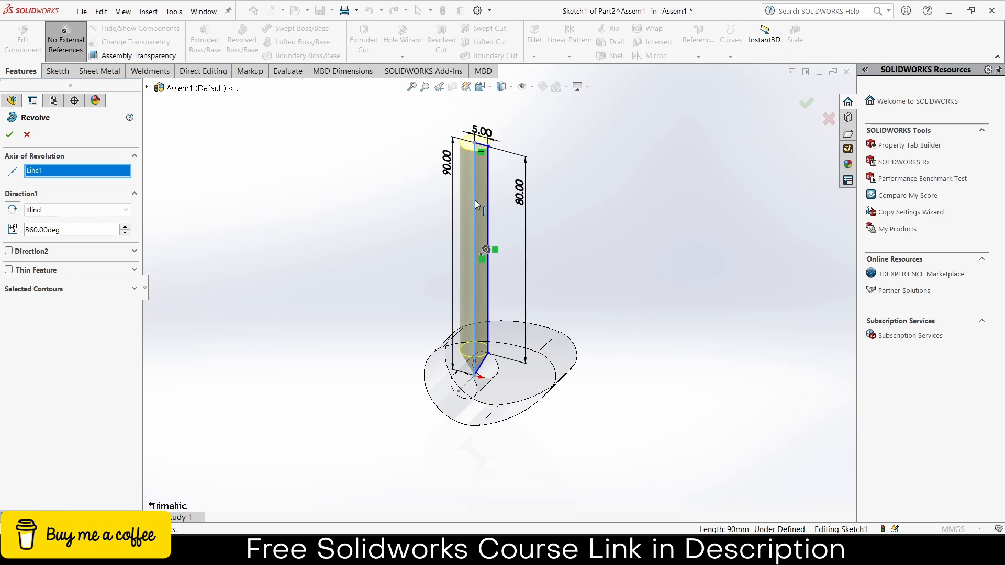
pyautogui.click(10, 136)
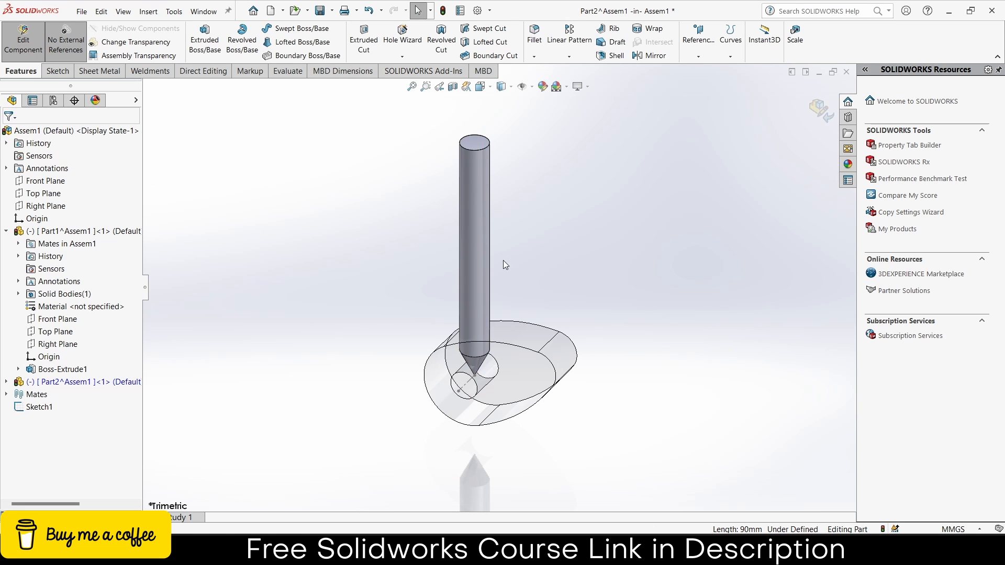
# Sketch a single point at the origin on the follower part's Front Plane, at the cone tip, and close the sketch.
pyautogui.hotkey('ctrl', '1')
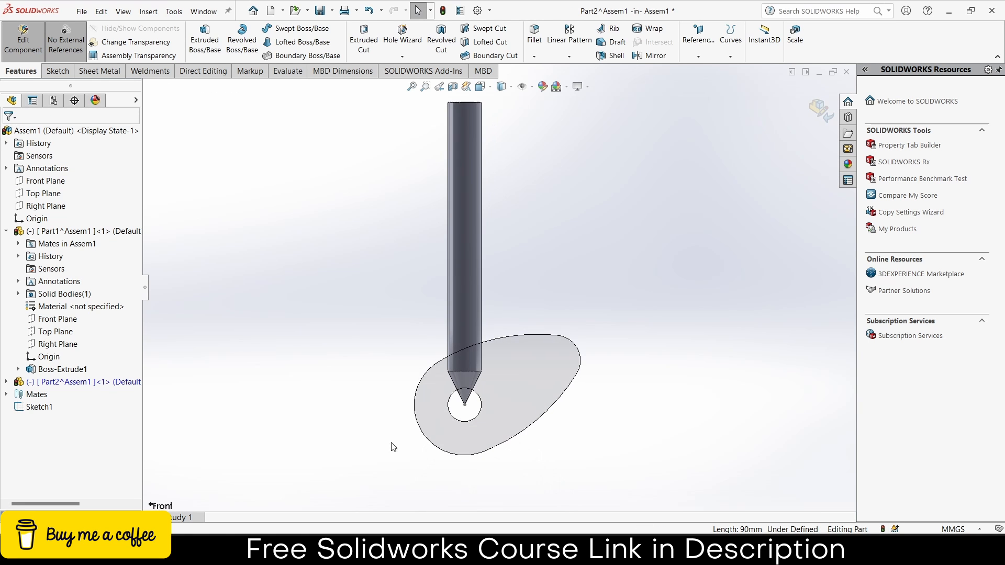
pyautogui.click(6, 381)
pyautogui.click(58, 432)
pyautogui.click(74, 417)
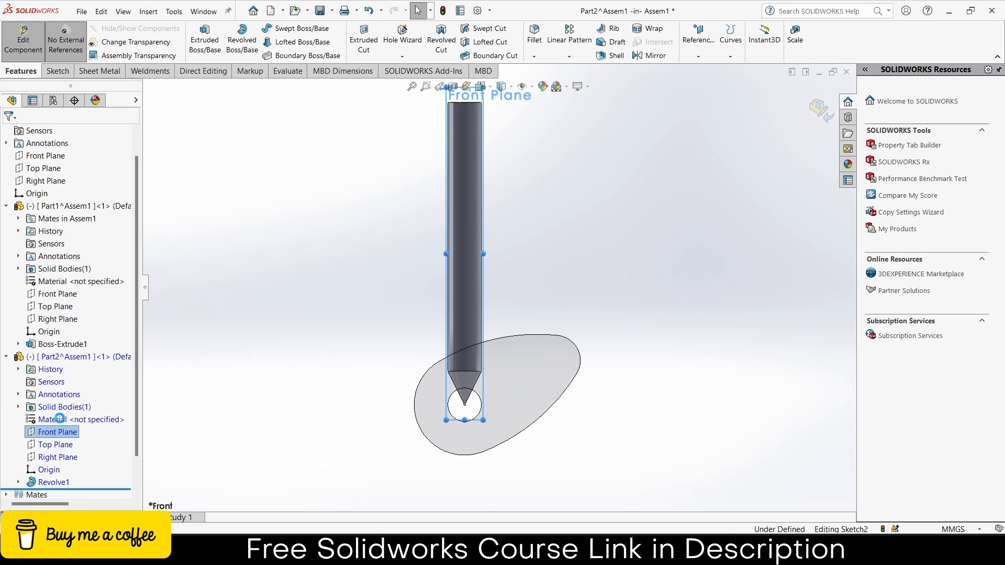
pyautogui.click(344, 55)
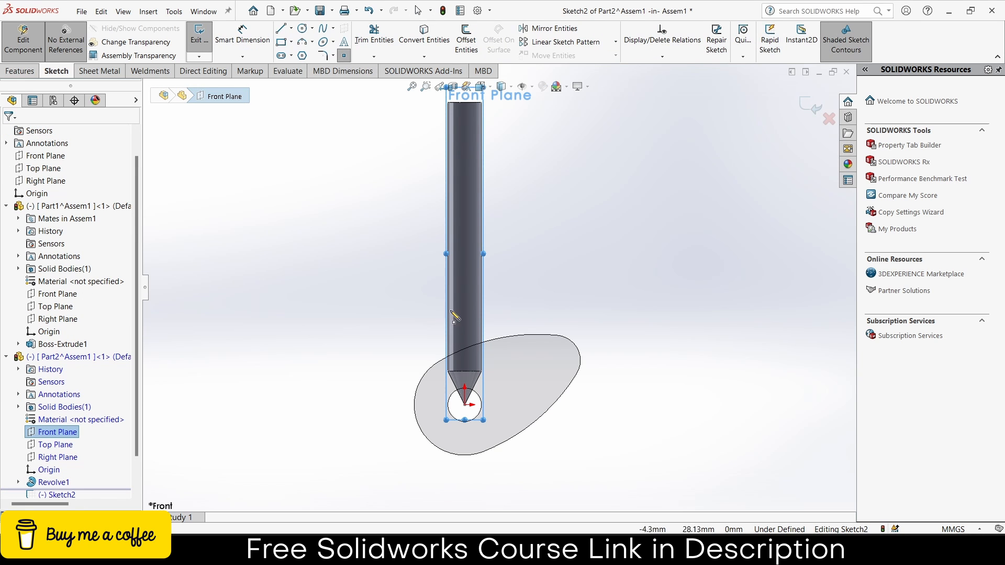
pyautogui.click(464, 405)
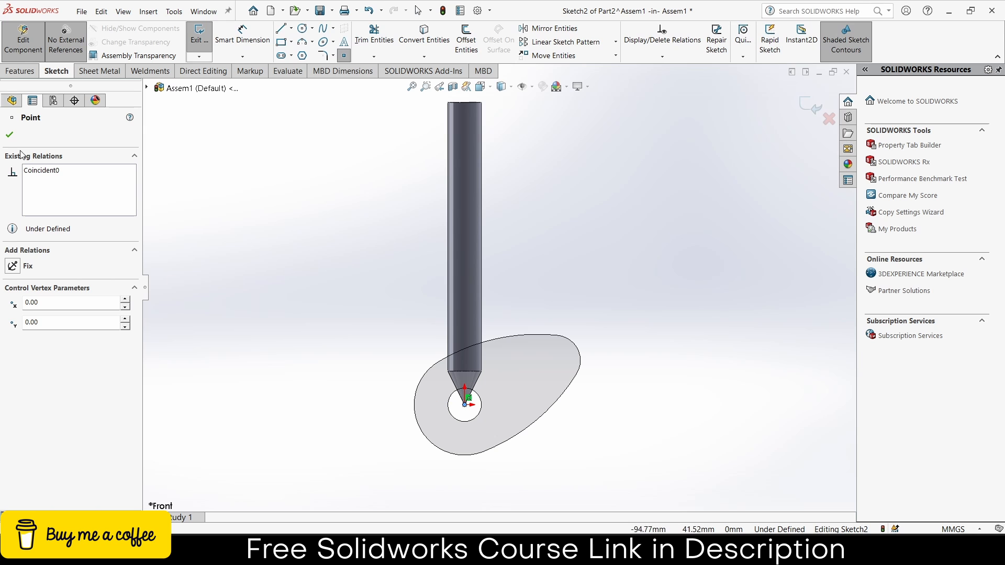
pyautogui.click(10, 135)
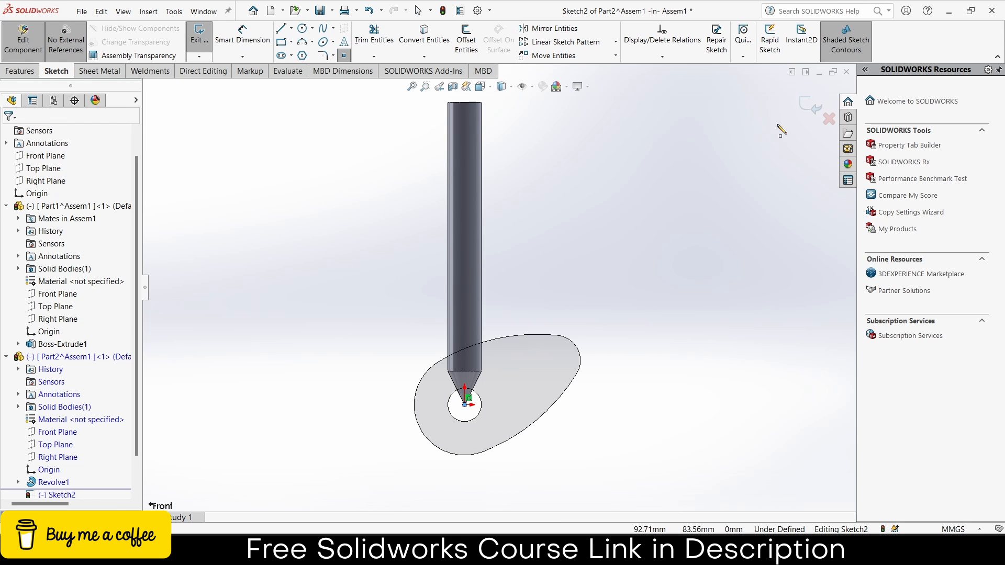
pyautogui.click(811, 108)
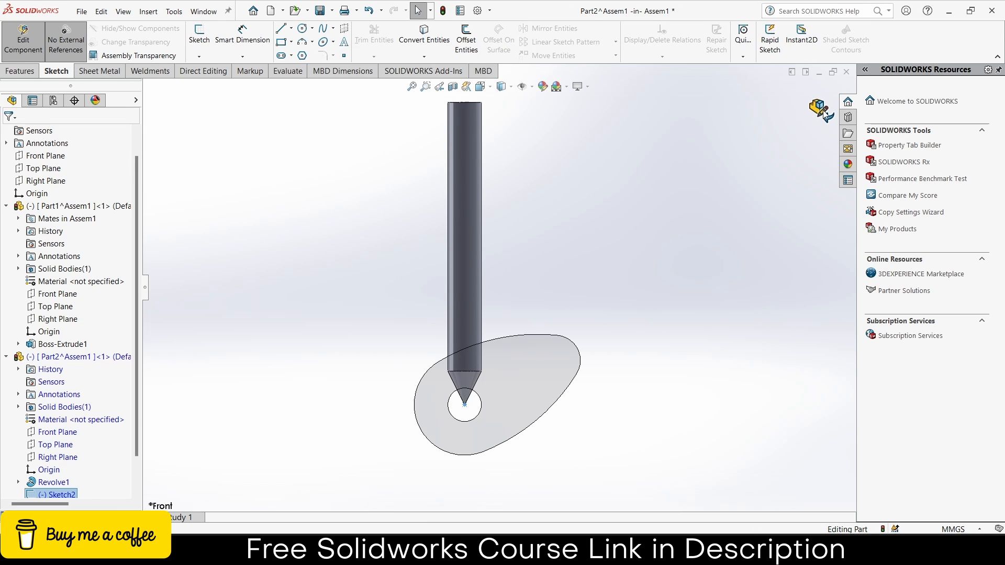
# Return from part editing to the assembly and move the follower up until its tip sits just above the cam.
pyautogui.click(821, 112)
pyautogui.moveTo(465, 306); pyautogui.dragTo(541, 240)
pyautogui.moveTo(381, 258); pyautogui.dragTo(463, 243)
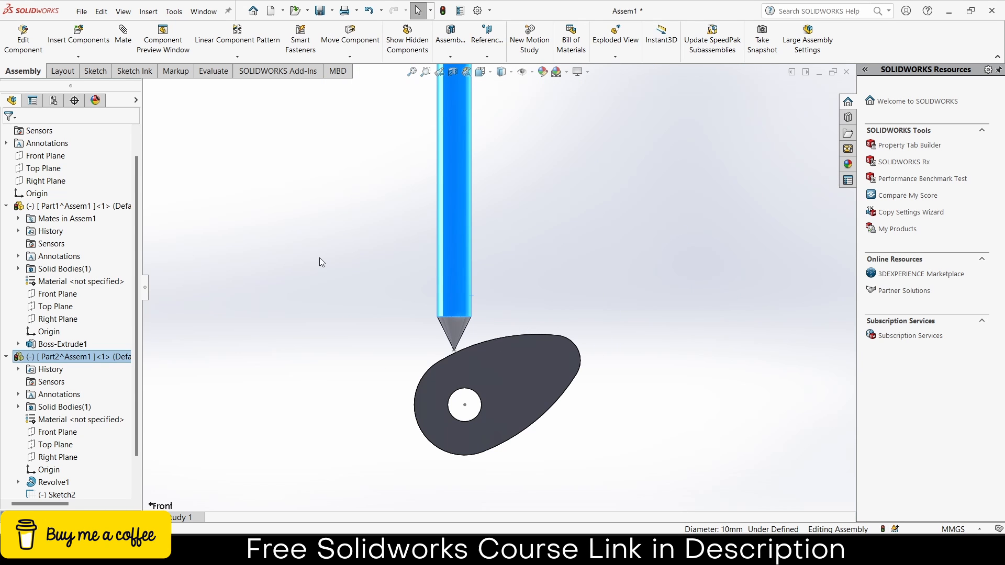
pyautogui.click(355, 260)
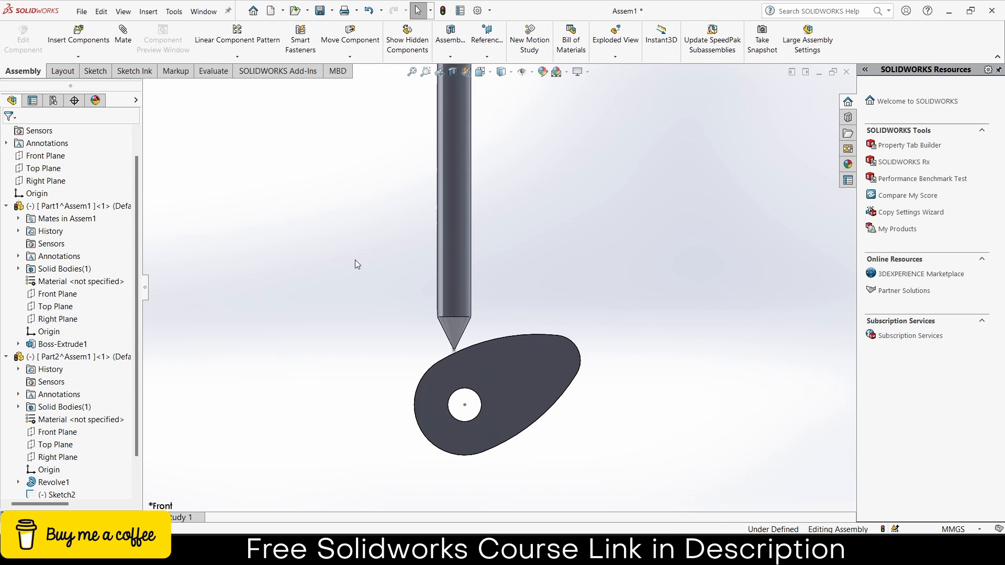
# Sketch a vertical centerline about 92 mm long upward from the origin on the assembly's Front Plane and close the sketch.
pyautogui.click(36, 156)
pyautogui.click(50, 143)
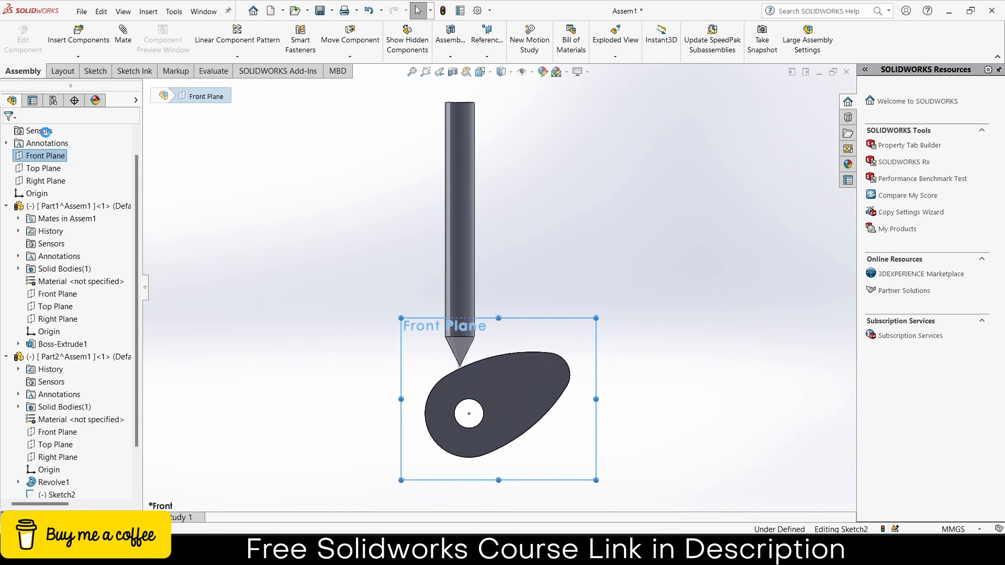
pyautogui.click(107, 28)
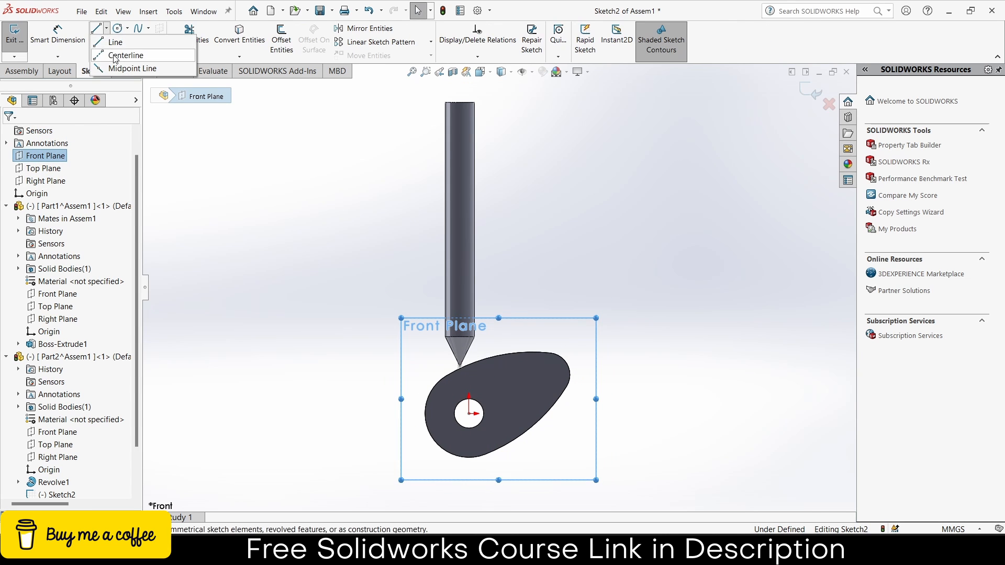
pyautogui.click(118, 54)
pyautogui.click(469, 414)
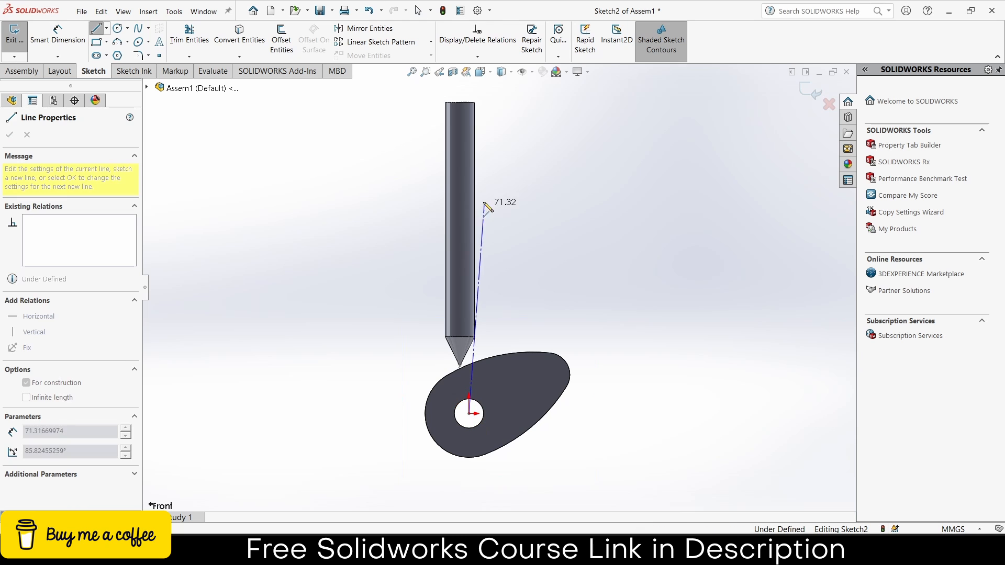
pyautogui.click(468, 146)
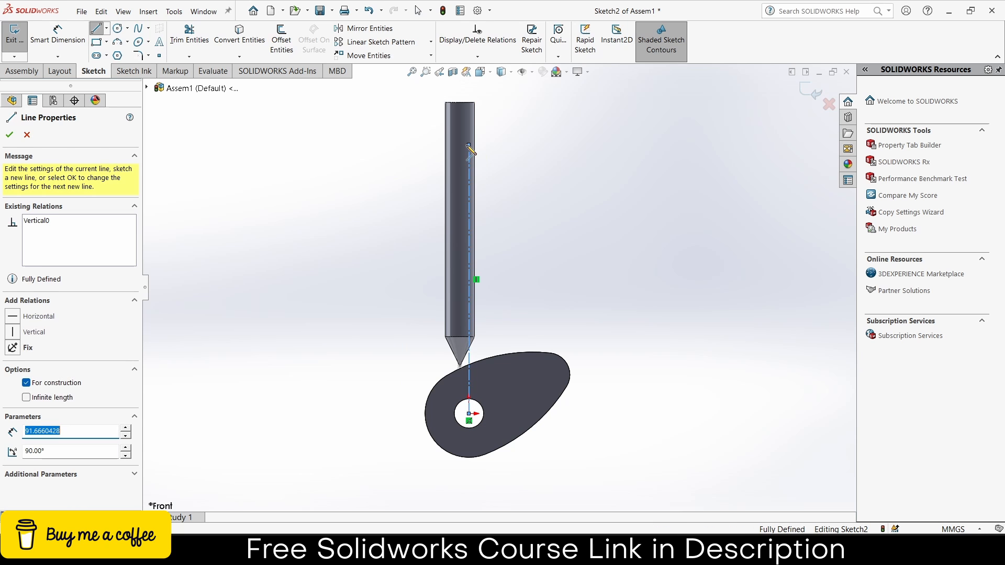
pyautogui.press('Escape')
pyautogui.press('Escape')
pyautogui.click(469, 177)
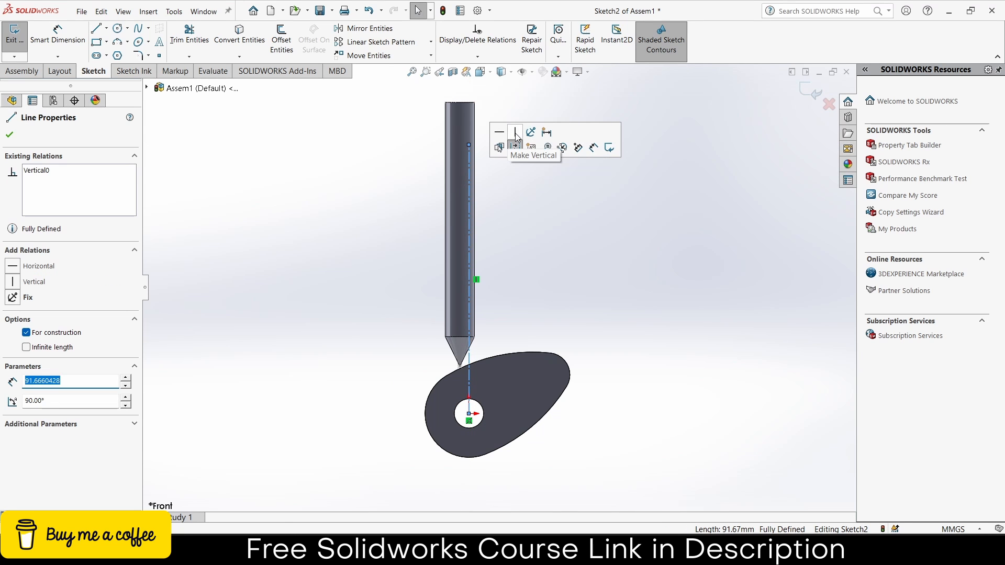
pyautogui.press('Escape')
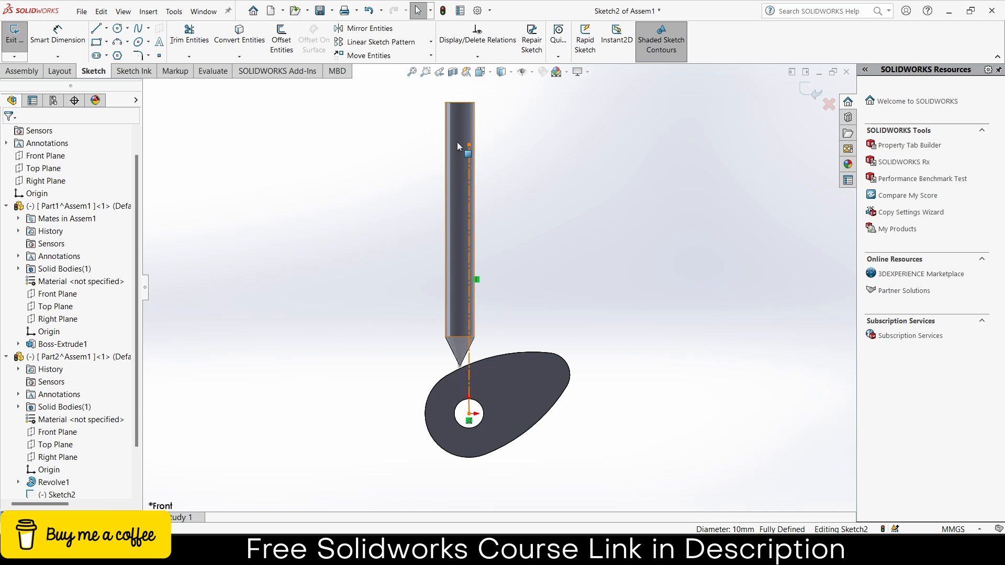
pyautogui.click(809, 93)
# Mate the follower's cylindrical face concentric with the vertical centerline and slide the follower upward along it.
pyautogui.hotkey('ctrl', '7')
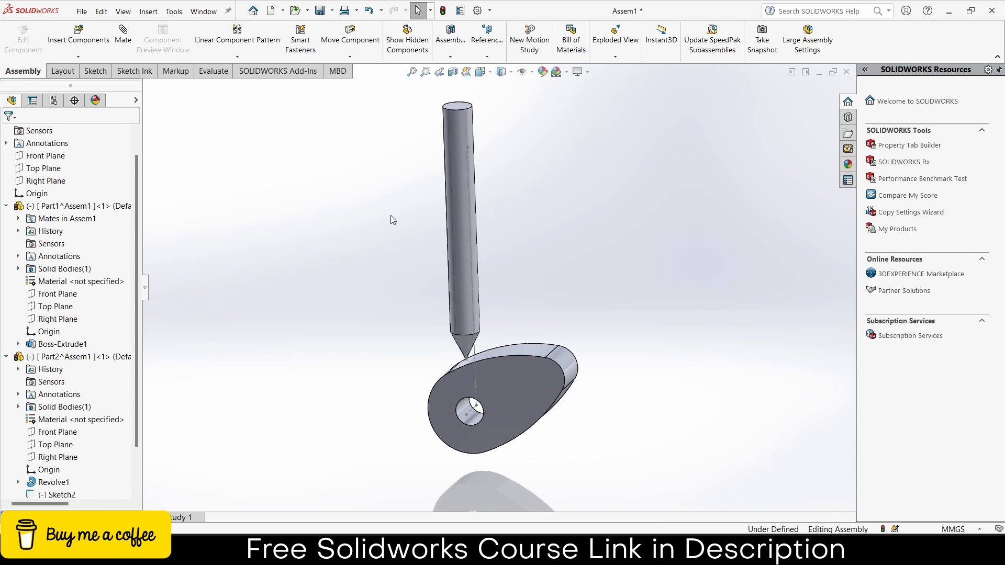
pyautogui.click(456, 178)
pyautogui.click(468, 191)
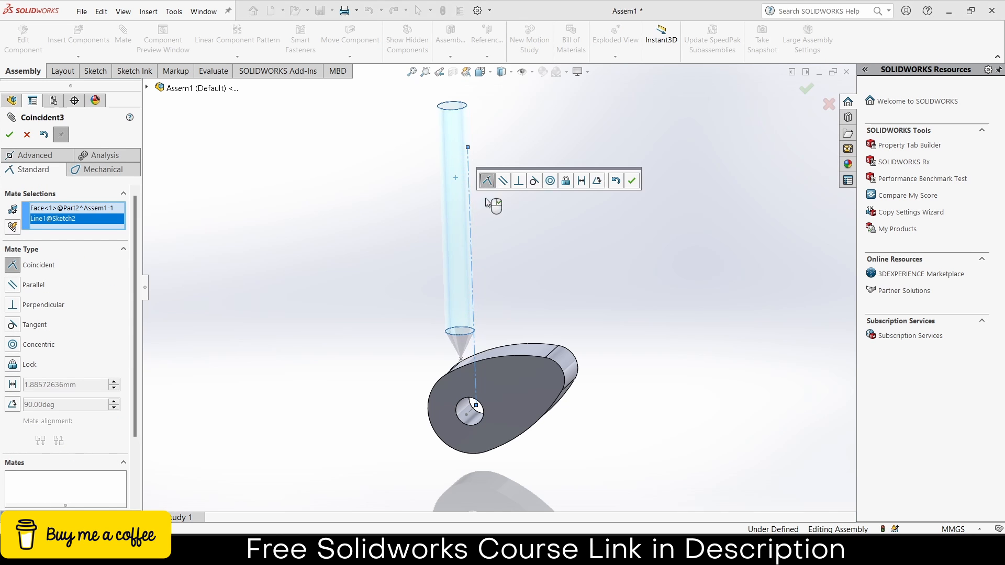
pyautogui.click(549, 181)
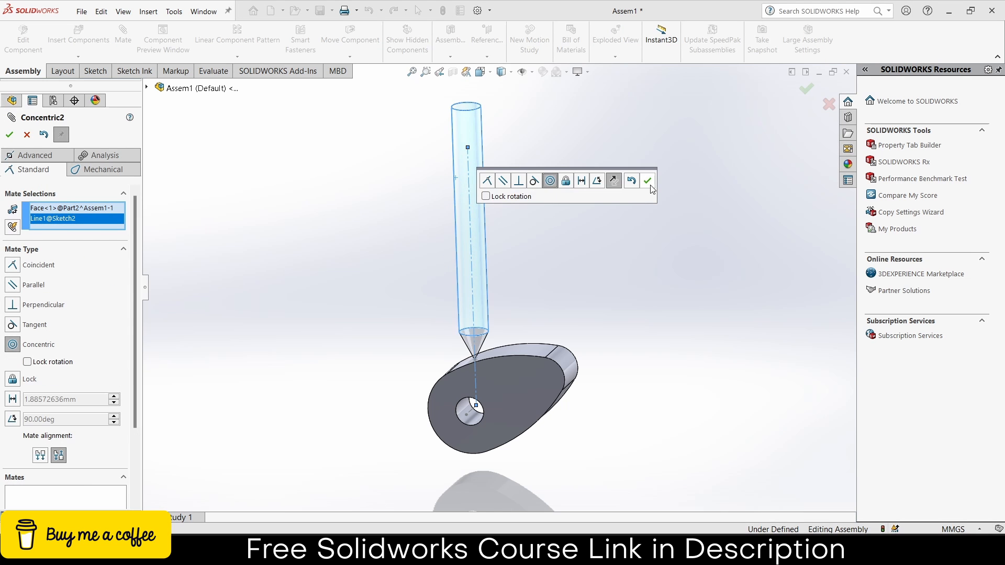
pyautogui.click(649, 181)
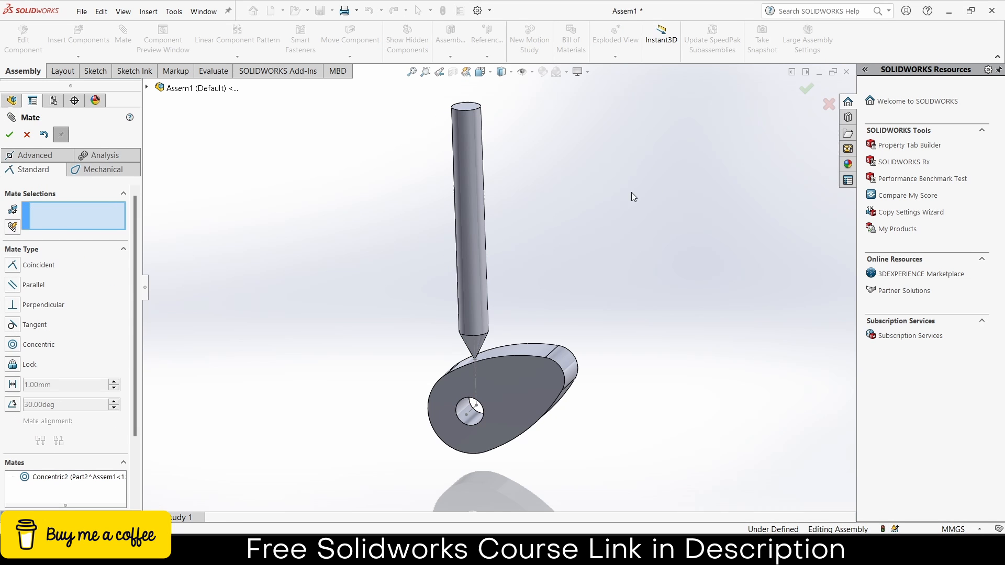
pyautogui.click(28, 135)
pyautogui.moveTo(476, 246); pyautogui.dragTo(459, 232)
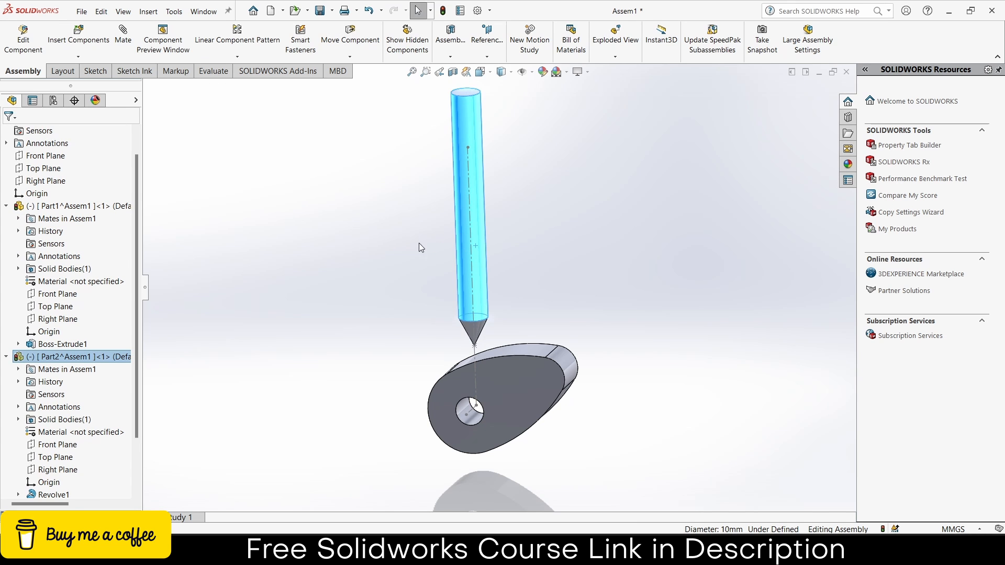
# Add a coincident mate between the follower's Front Plane and the assembly's Front Plane.
pyautogui.click(58, 444)
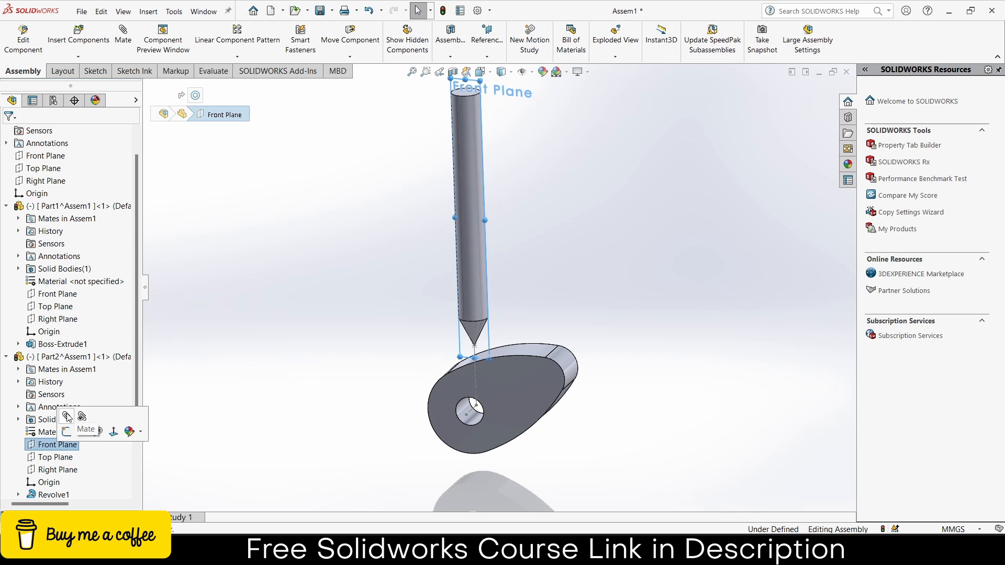
pyautogui.click(123, 34)
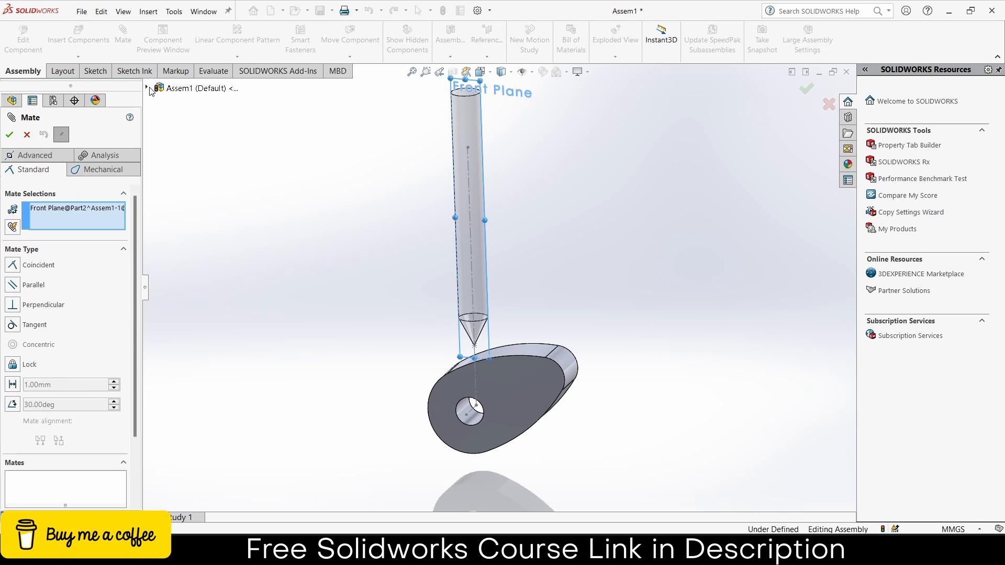
pyautogui.click(148, 88)
pyautogui.click(199, 140)
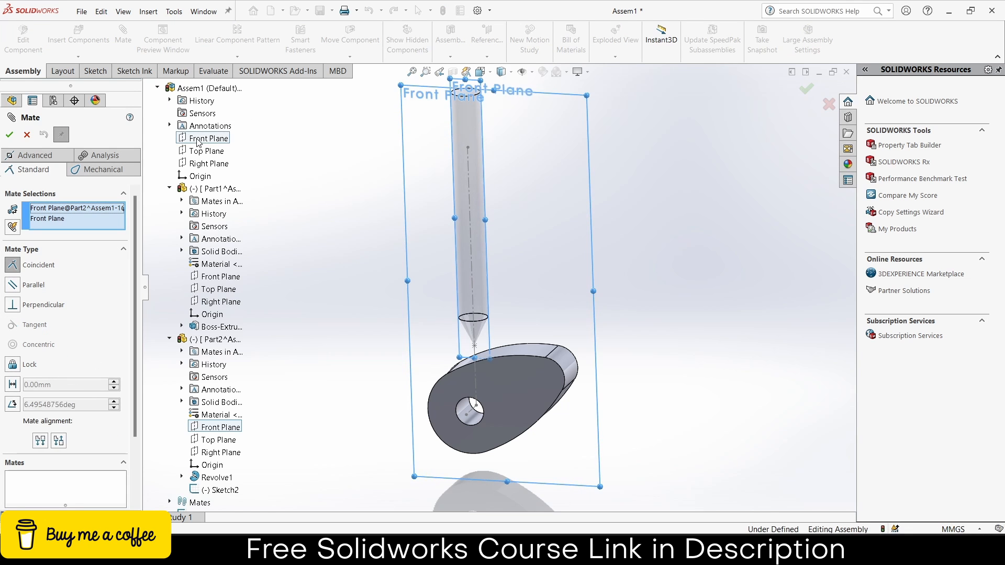
pyautogui.click(7, 134)
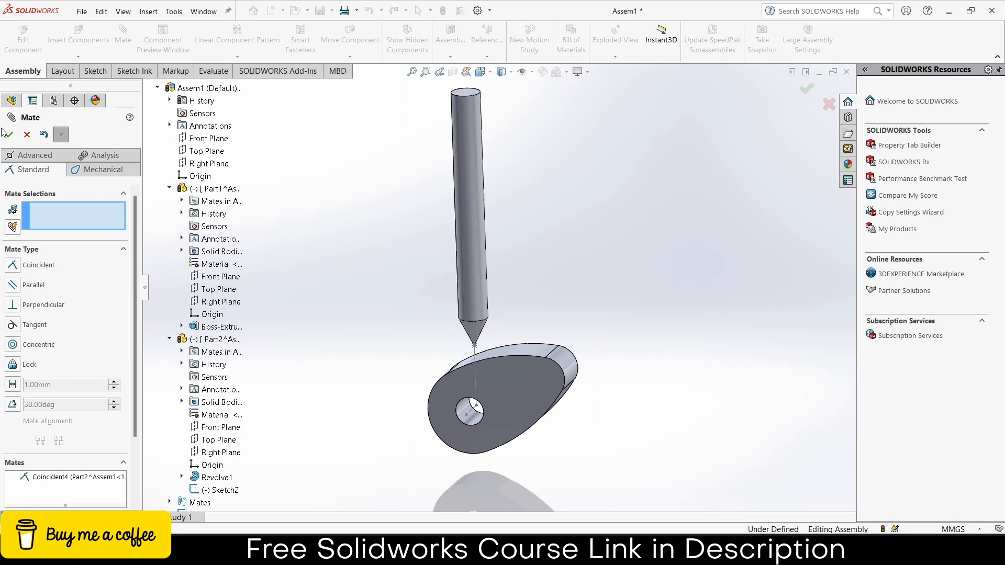
pyautogui.click(7, 134)
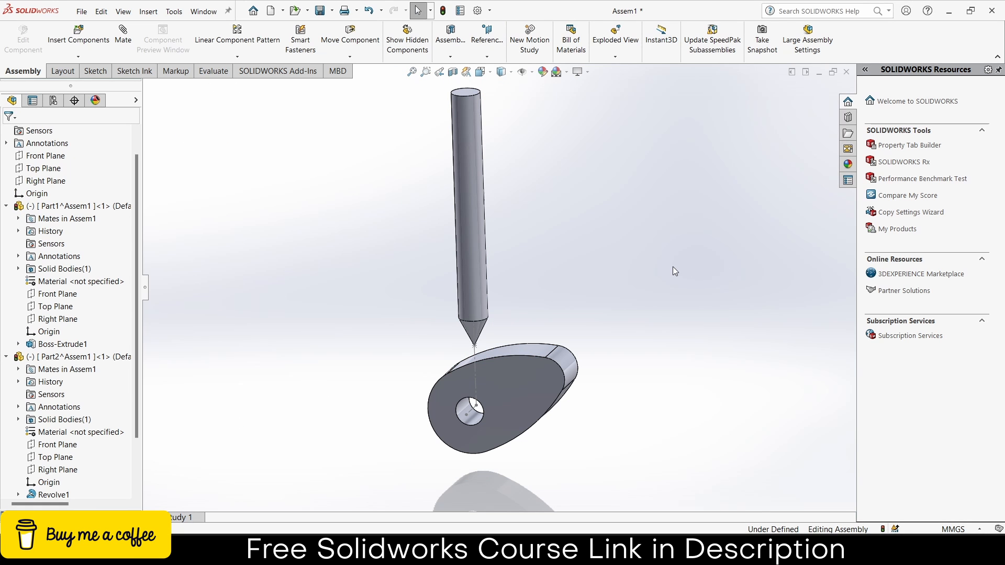
# Save the assembly in the Downloads folder under the file name camShaft.
pyautogui.hotkey('ctrl', 's')
pyautogui.click(245, 220)
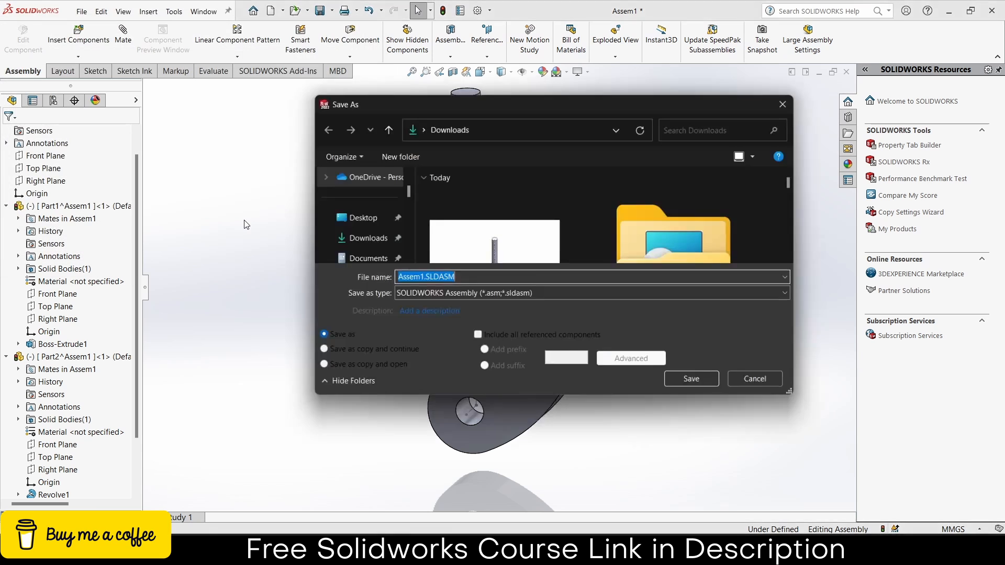
pyautogui.write('ca')
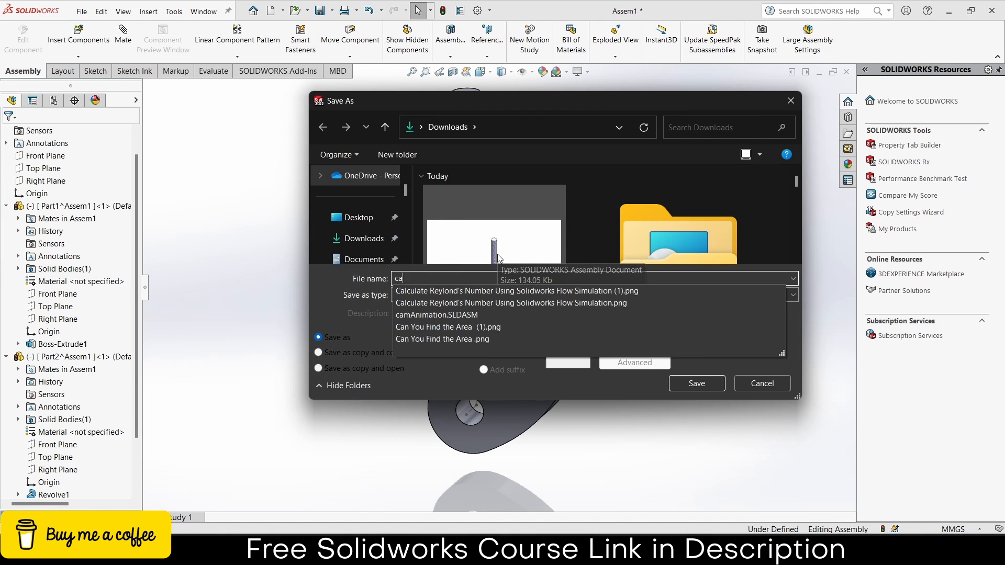
pyautogui.write('mShaft')
pyautogui.press('Return')
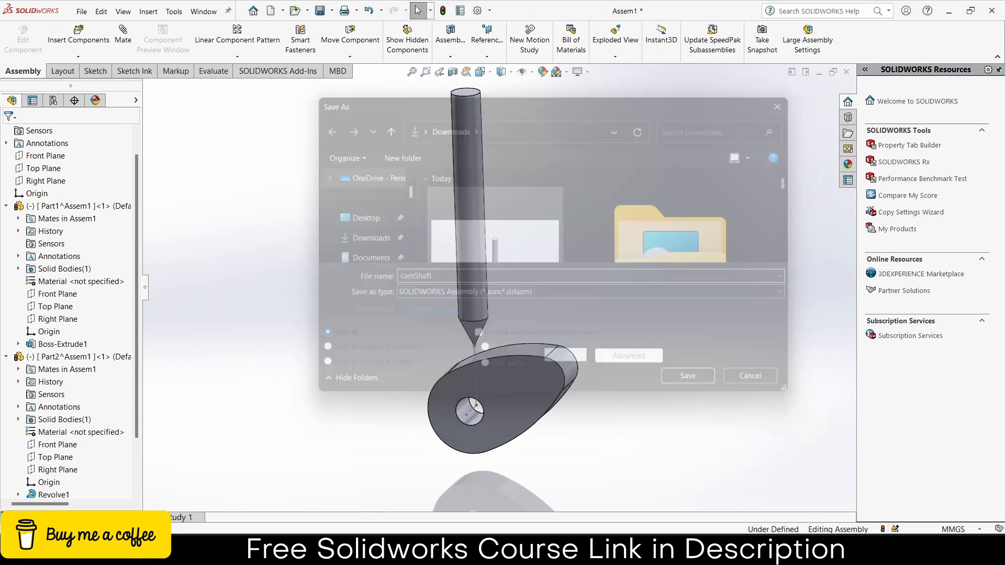
pyautogui.click(559, 231)
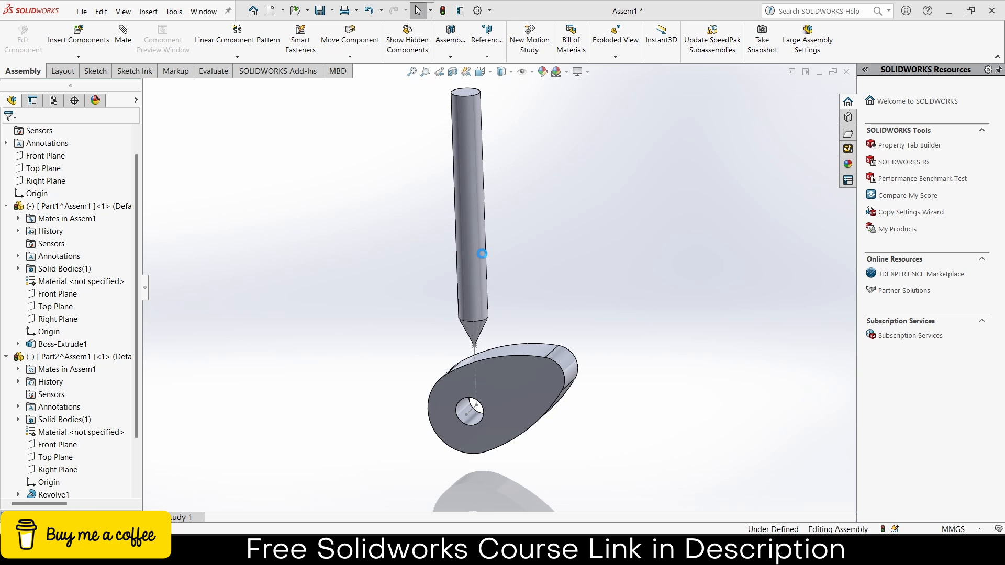
pyautogui.click(123, 42)
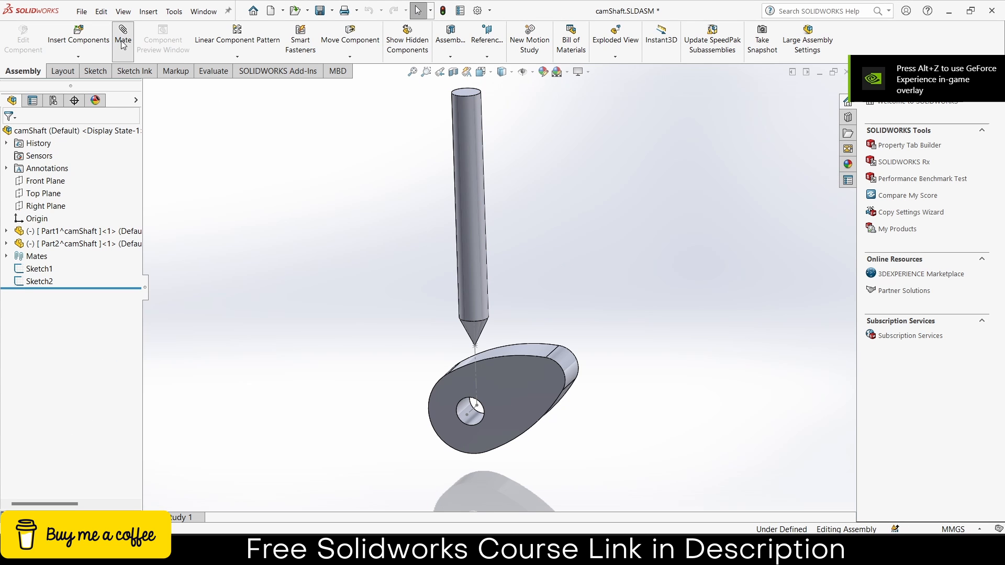
pyautogui.click(82, 170)
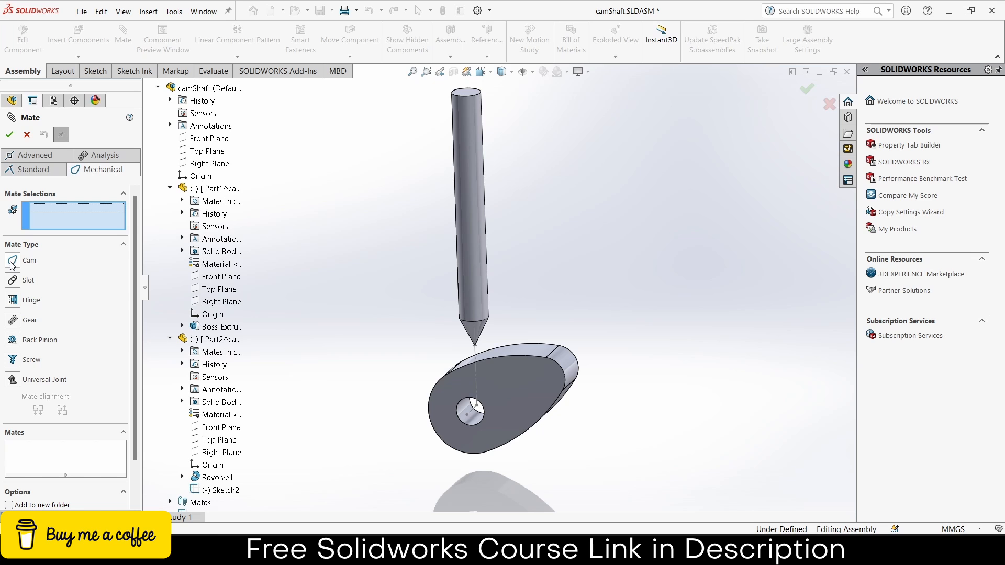
pyautogui.click(38, 154)
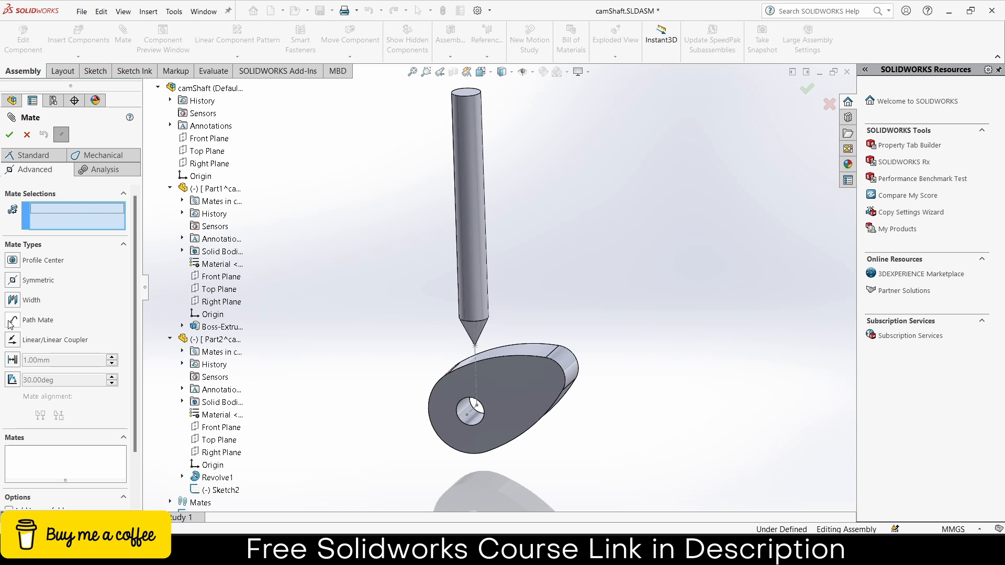
pyautogui.click(27, 135)
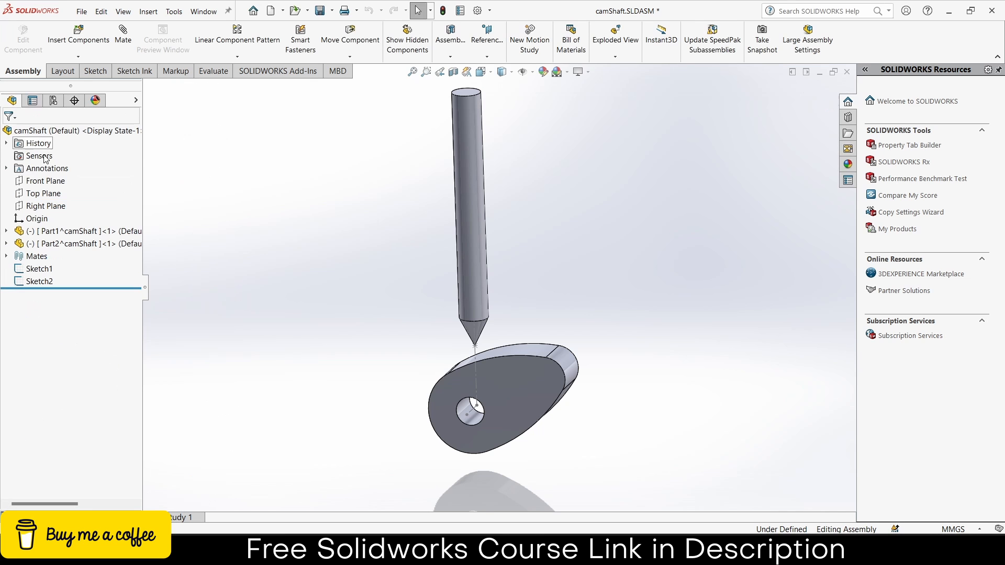
# Edit the cam part in context and convert its outer outline into a new sketch on the cam's Front Plane.
pyautogui.moveTo(428, 361); pyautogui.dragTo(542, 382, button='middle')
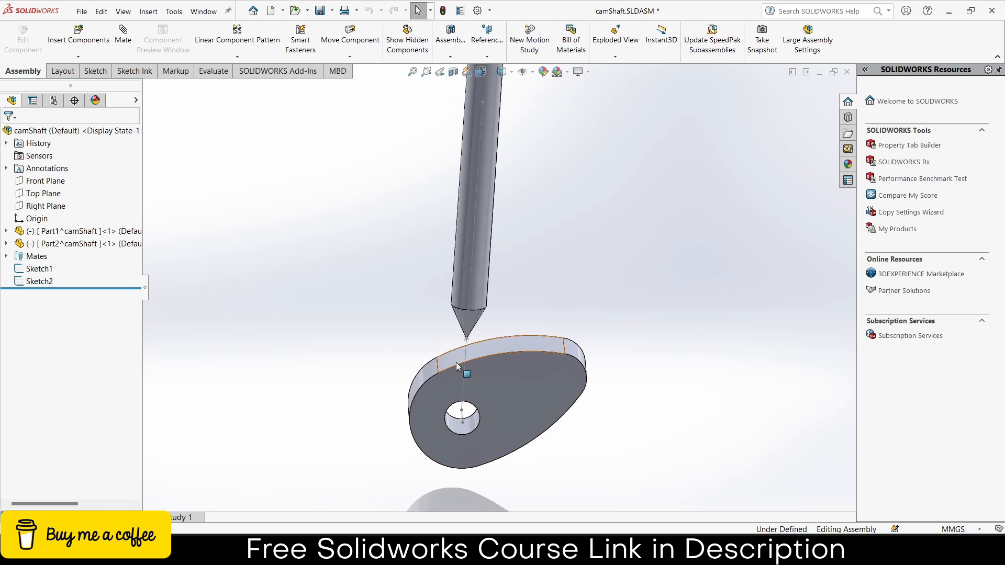
pyautogui.click(514, 387)
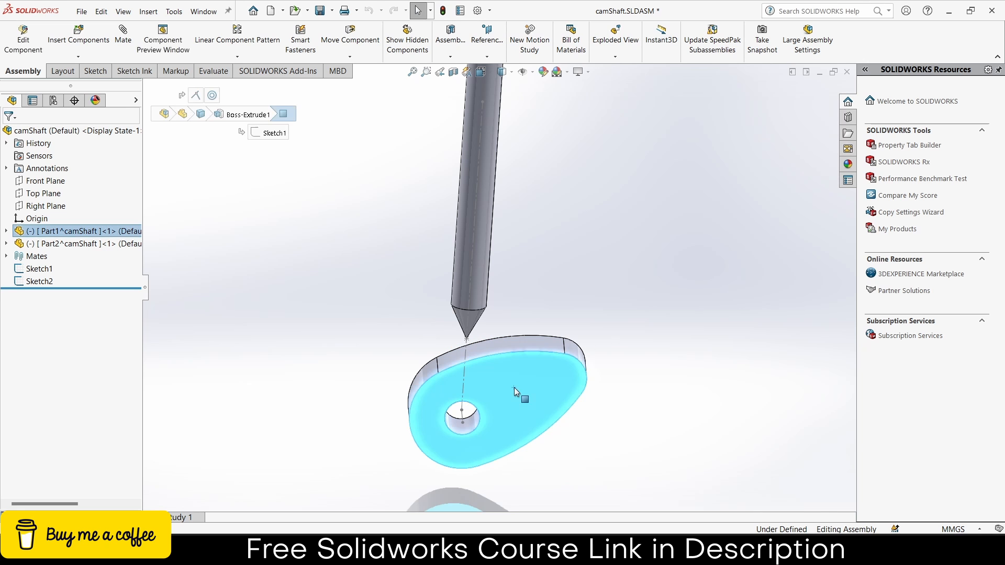
pyautogui.click(24, 42)
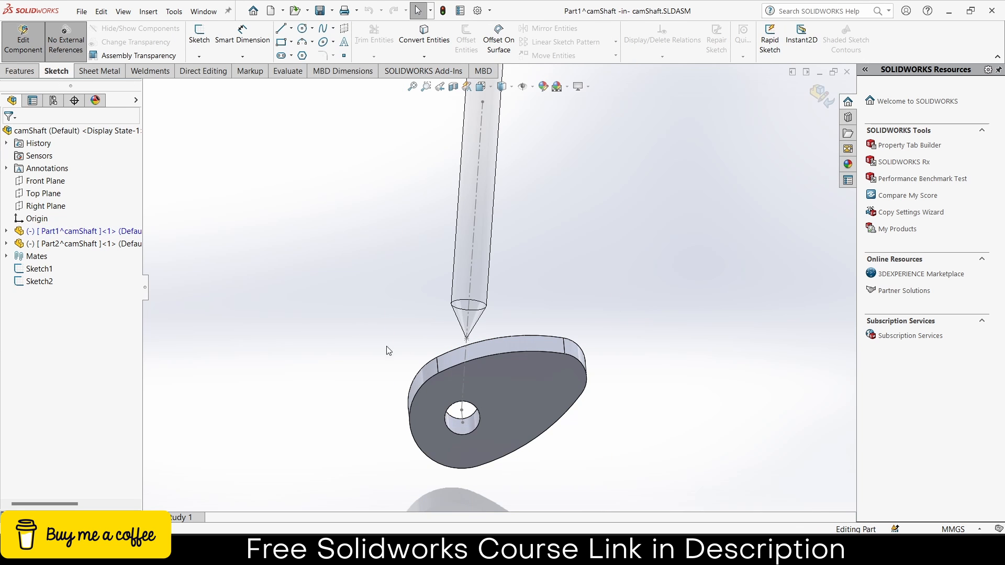
pyautogui.click(6, 232)
pyautogui.click(56, 319)
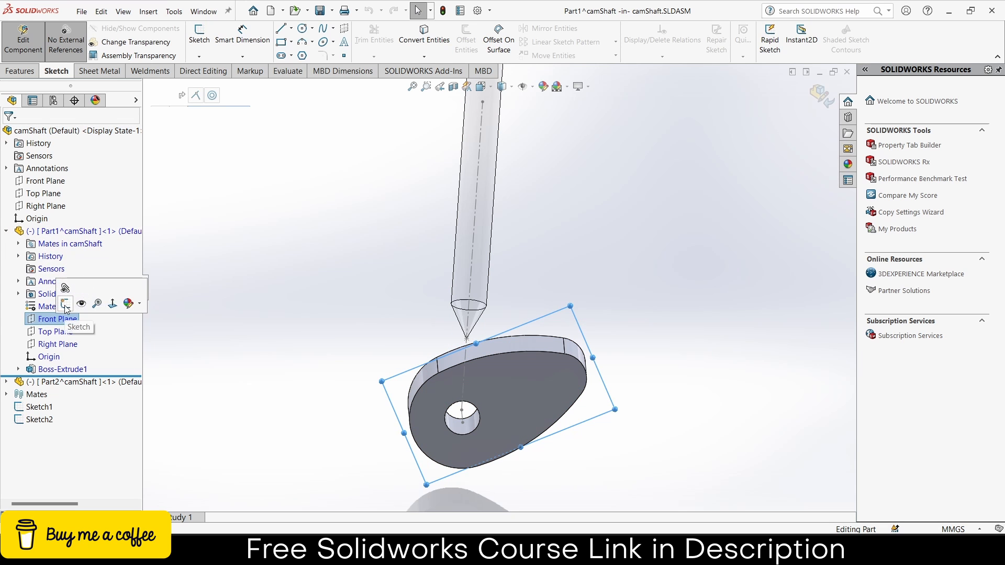
pyautogui.click(65, 304)
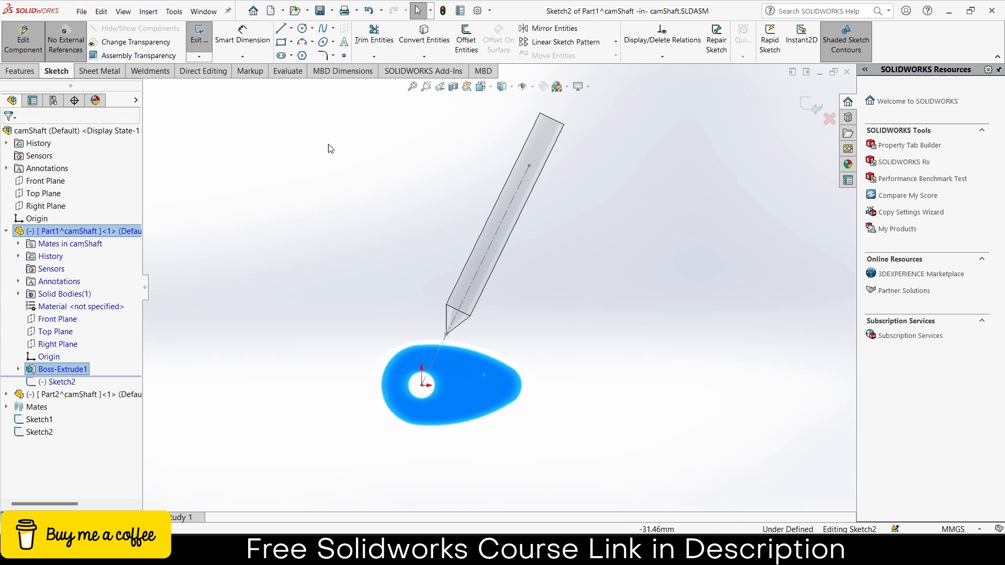
pyautogui.click(424, 32)
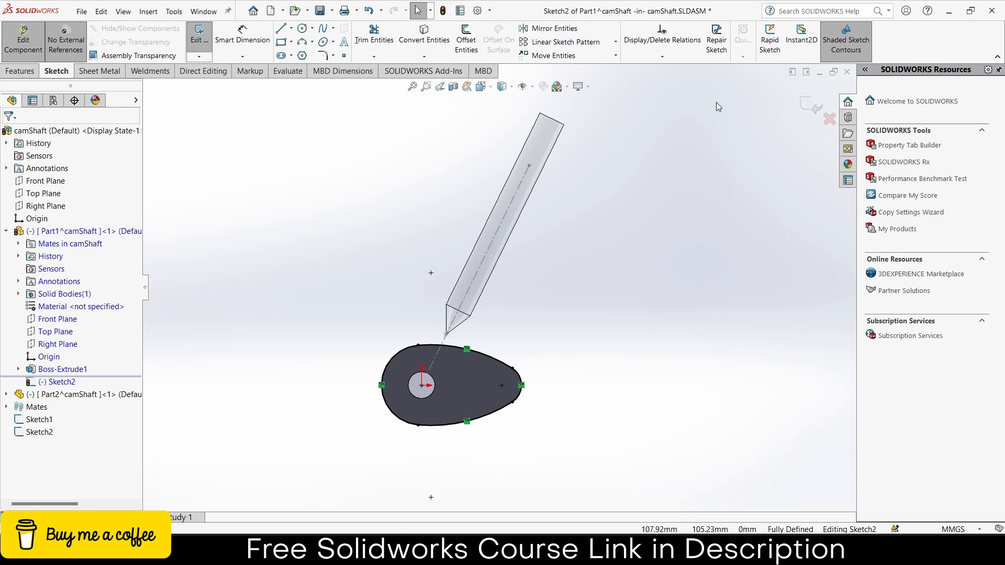
pyautogui.click(813, 110)
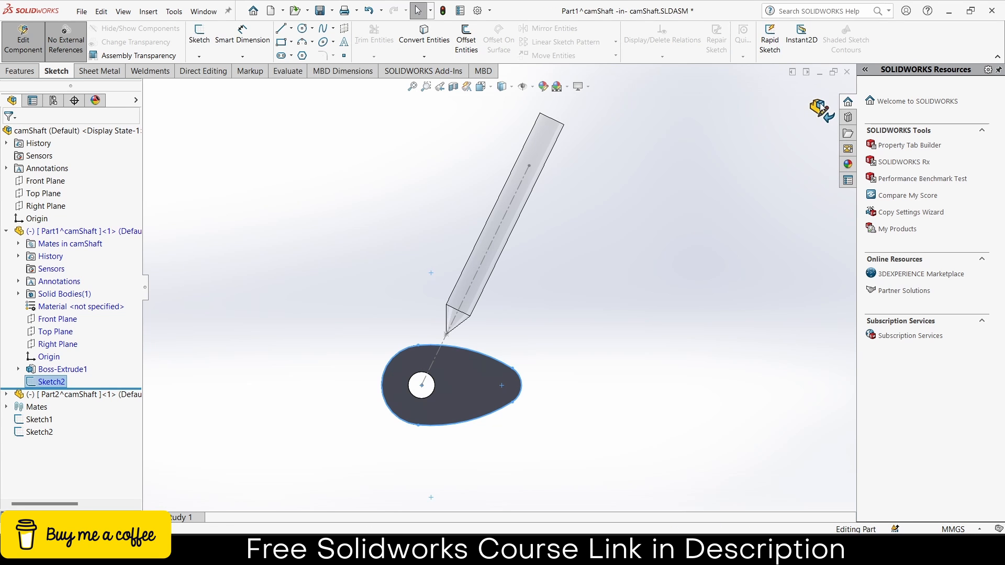
pyautogui.click(818, 108)
# Add a coincident mate between the follower's tip vertex and the upper arc of the cam's outline sketch, and rotate the cam to test it.
pyautogui.moveTo(705, 168); pyautogui.dragTo(727, 233, button='middle')
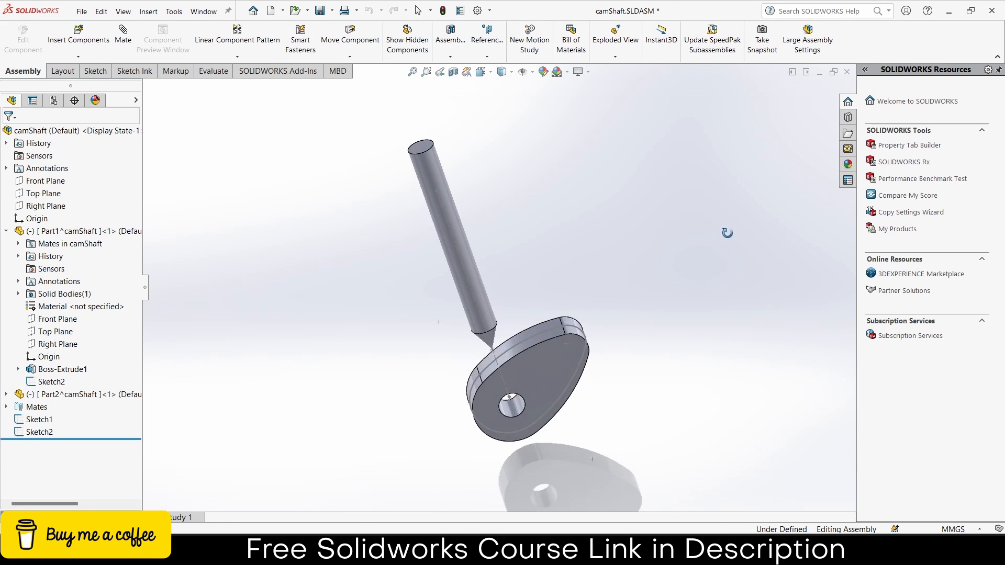
pyautogui.scroll(-3, 536, 328)
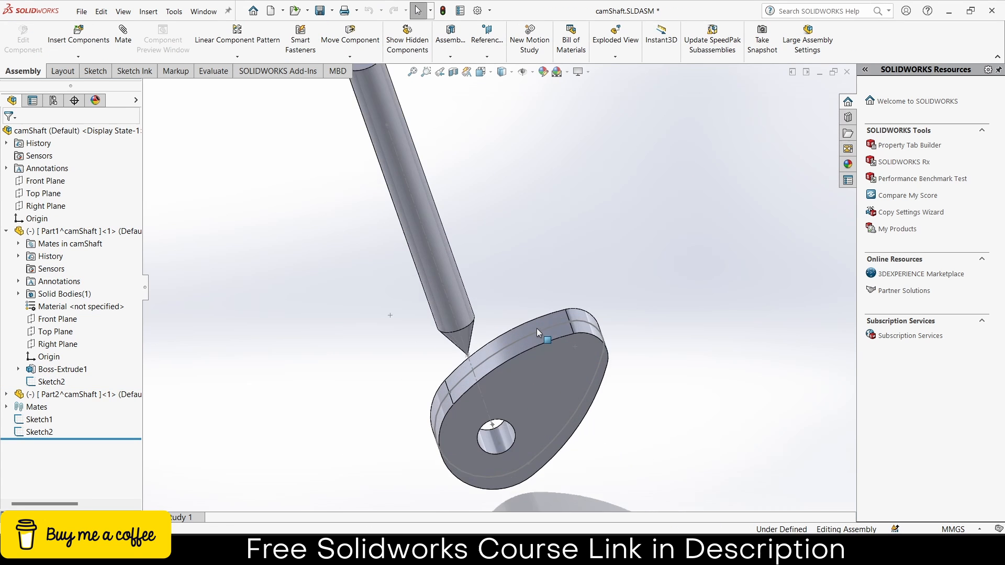
pyautogui.click(125, 39)
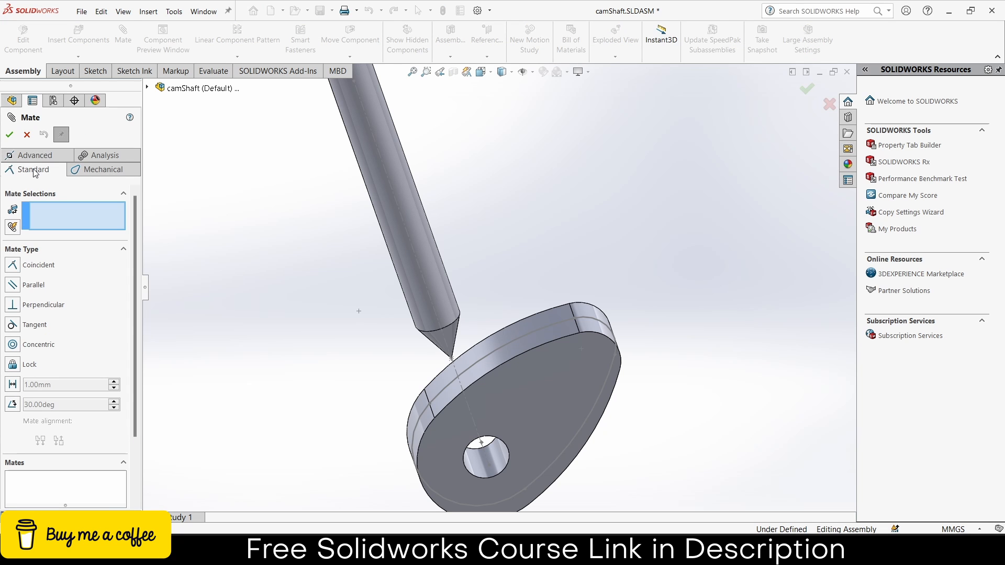
pyautogui.click(12, 265)
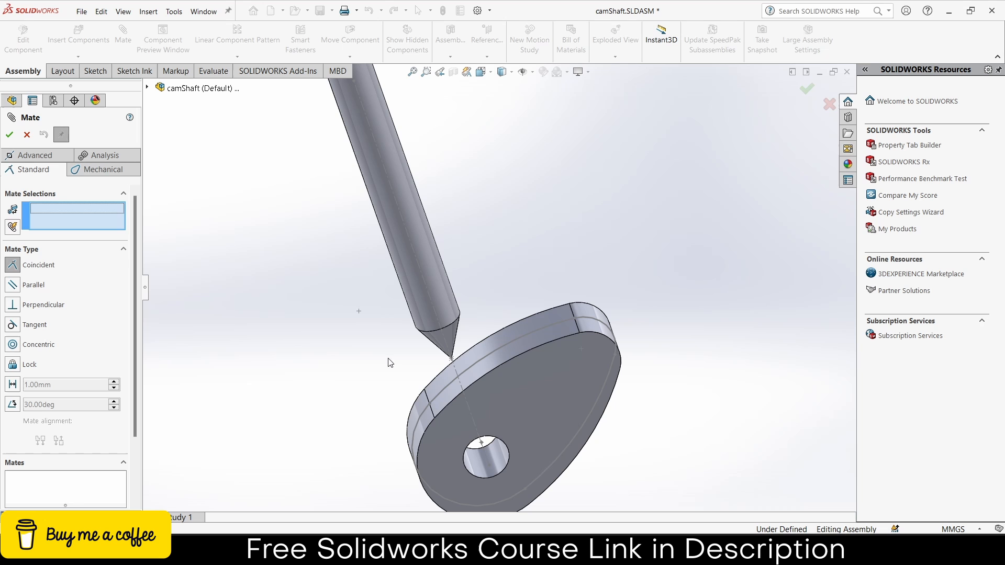
pyautogui.click(453, 360)
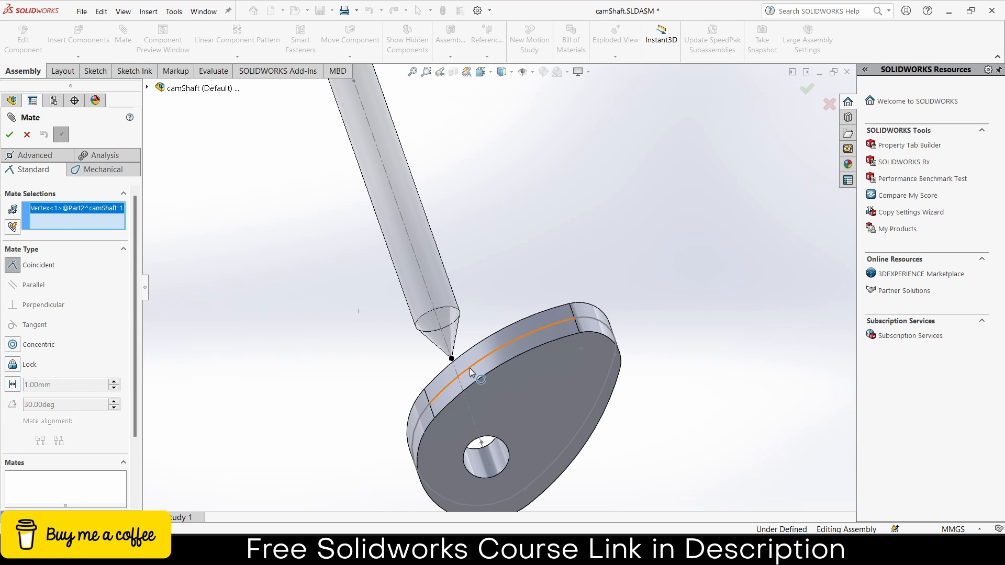
pyautogui.rightClick(470, 369)
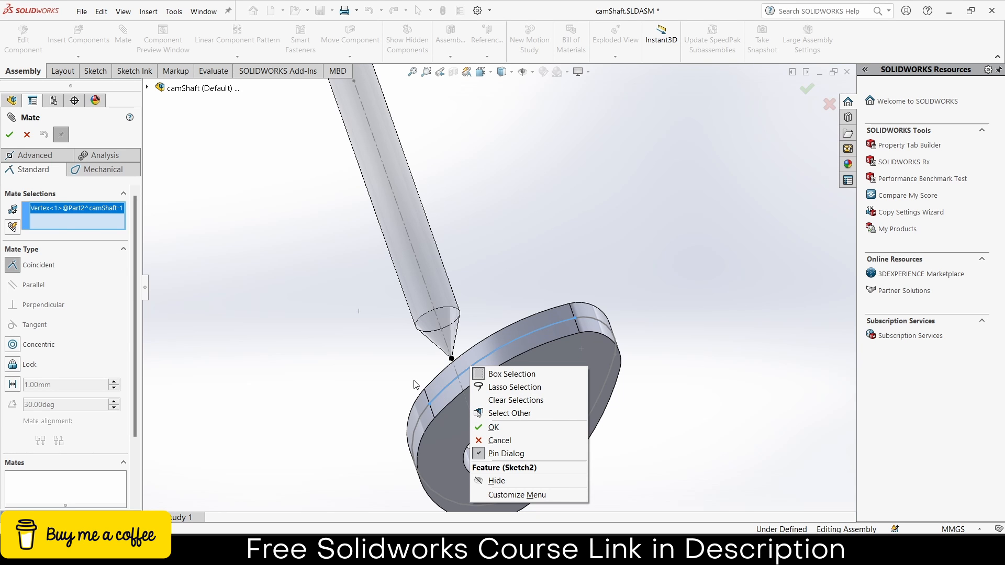
pyautogui.click(382, 349)
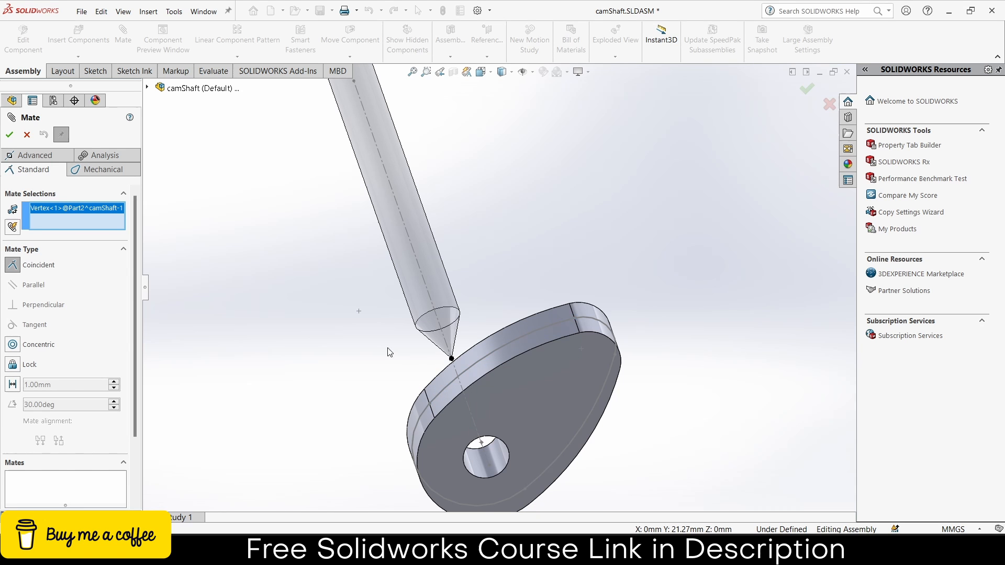
pyautogui.click(482, 363)
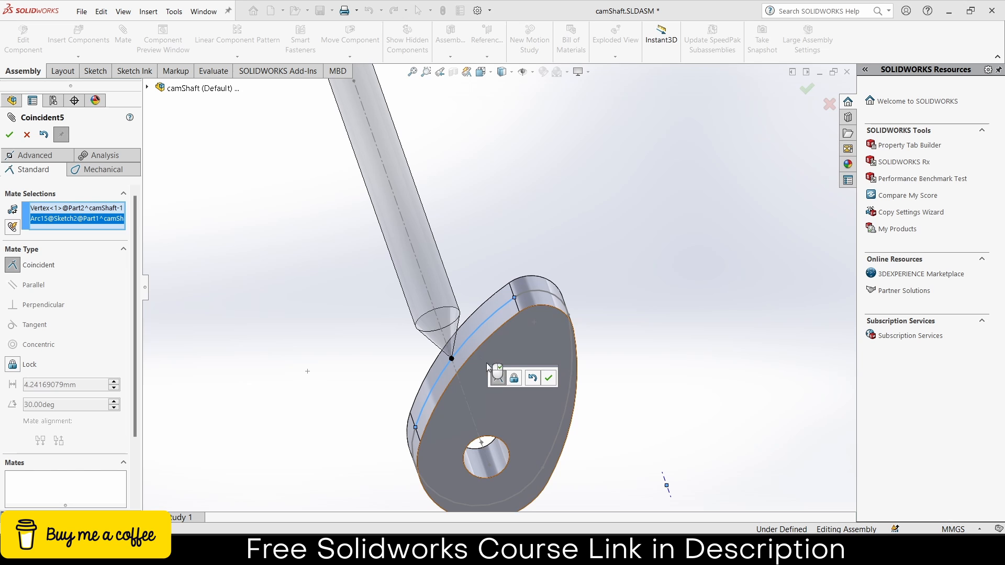
pyautogui.click(548, 378)
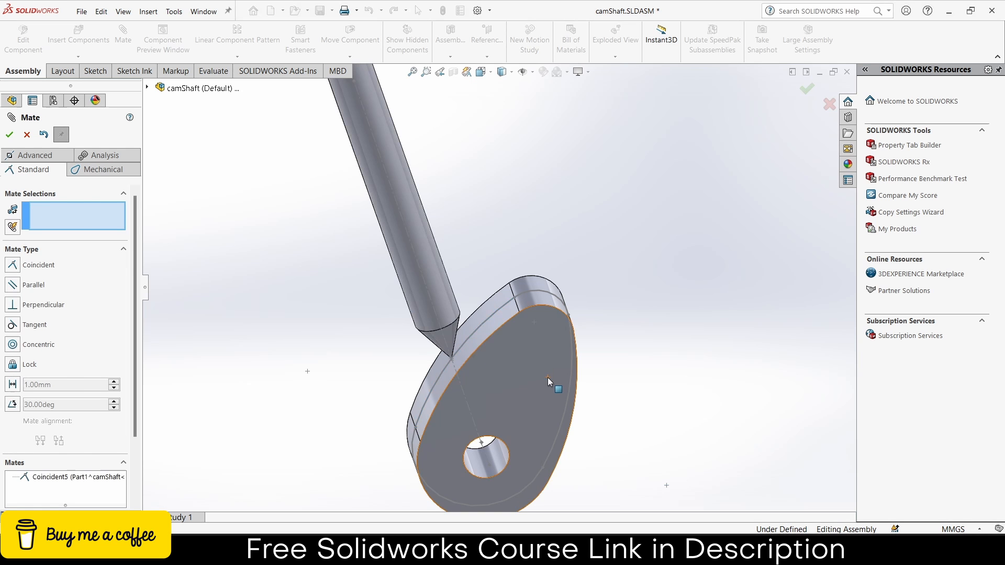
pyautogui.click(7, 135)
pyautogui.moveTo(516, 293); pyautogui.dragTo(567, 390)
pyautogui.press('Escape')
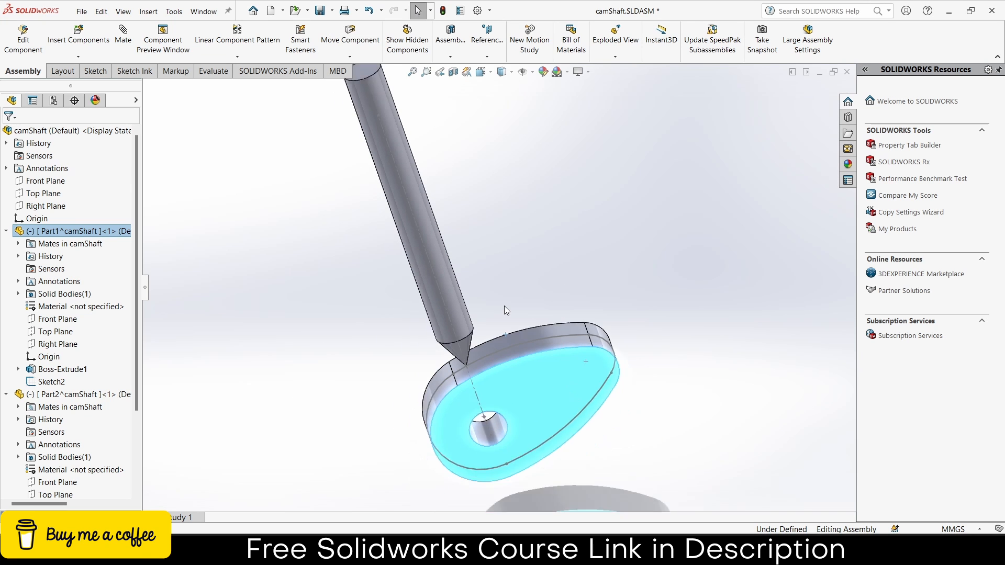
# Edit the coincident mate between the follower's tip and the cam's arc, clearing its selections and changing its type to Path Mate.
pyautogui.scroll(-3, 63, 309)
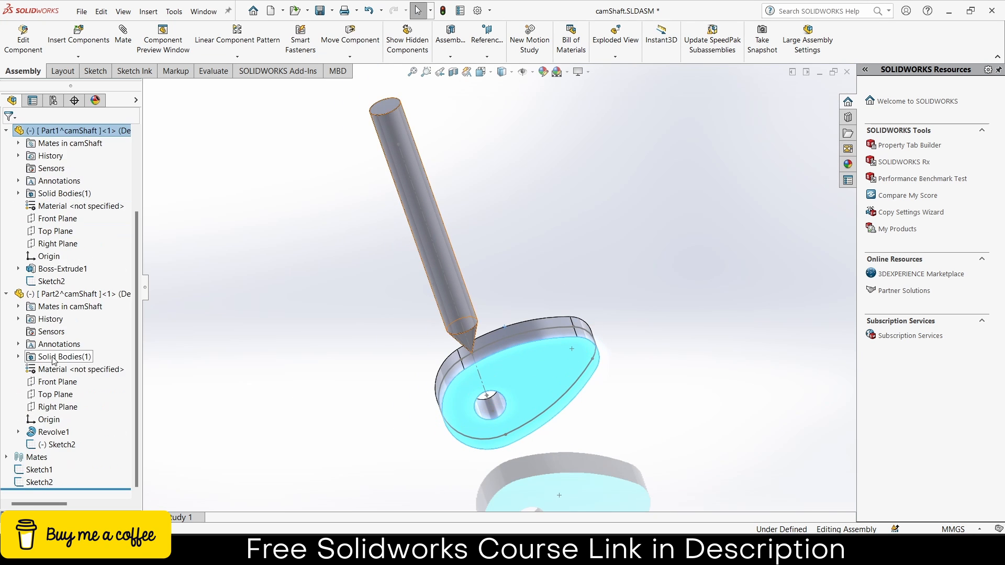
pyautogui.click(6, 456)
pyautogui.rightClick(58, 482)
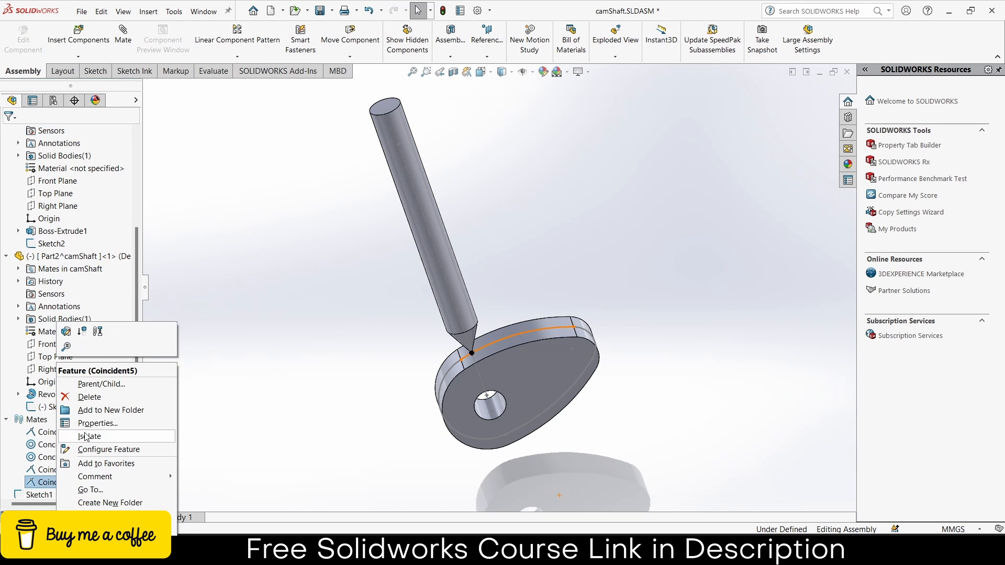
pyautogui.click(66, 331)
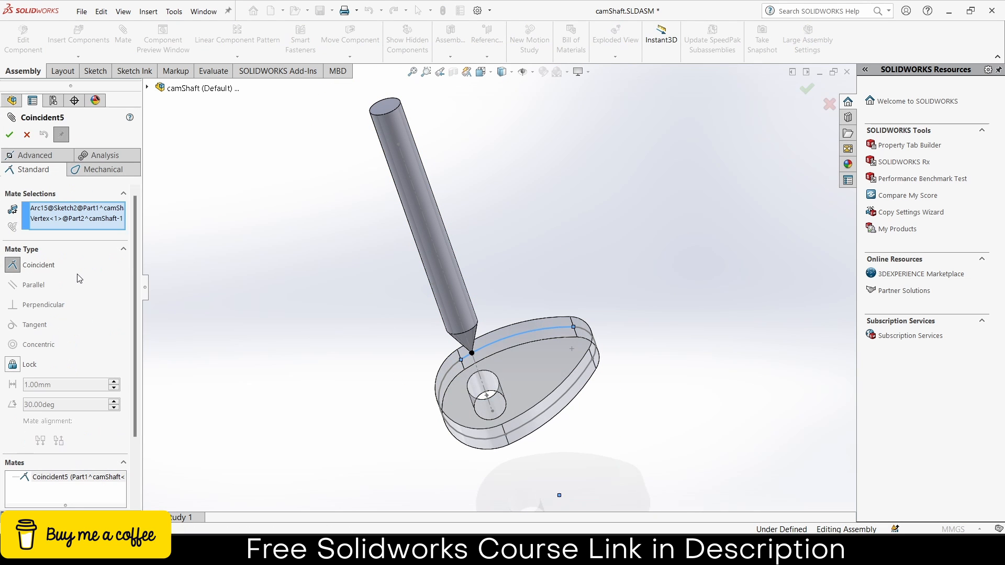
pyautogui.scroll(-3, 77, 338)
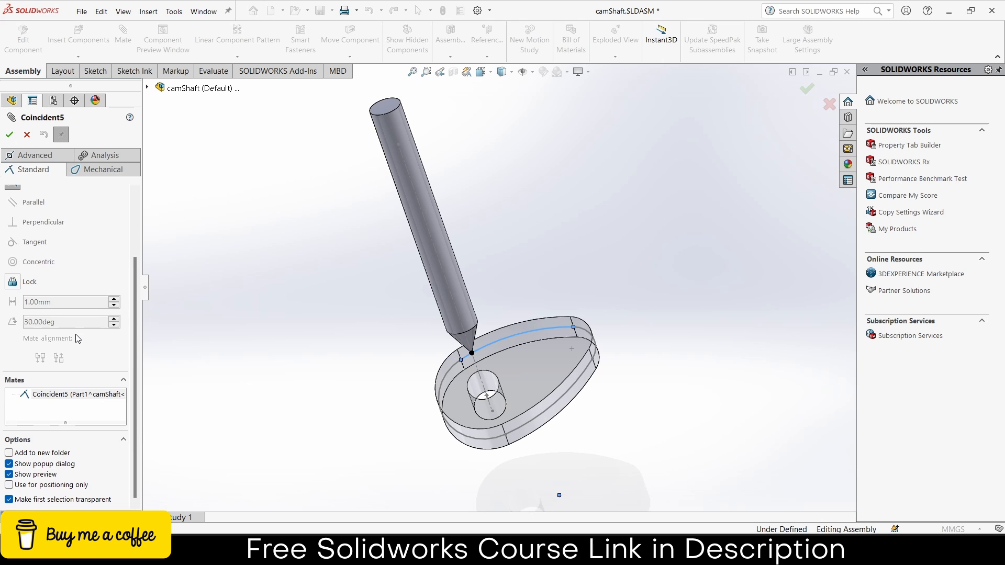
pyautogui.scroll(3, 78, 338)
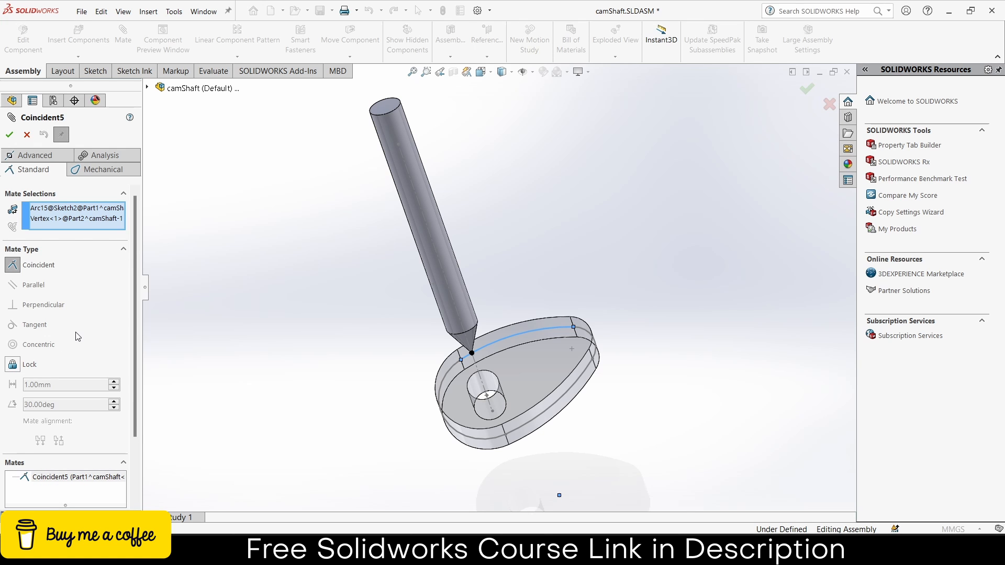
pyautogui.click(31, 155)
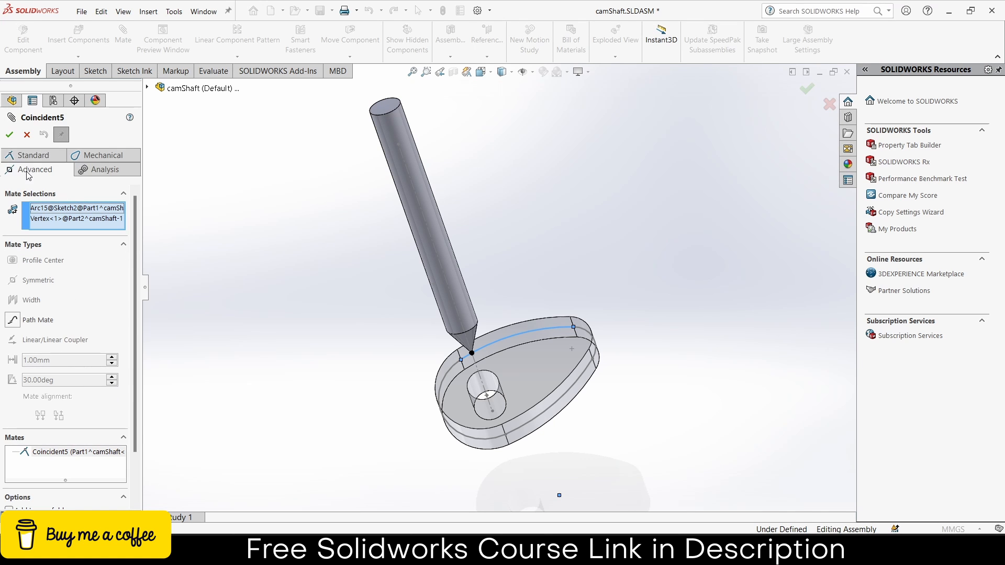
pyautogui.rightClick(66, 219)
pyautogui.click(70, 229)
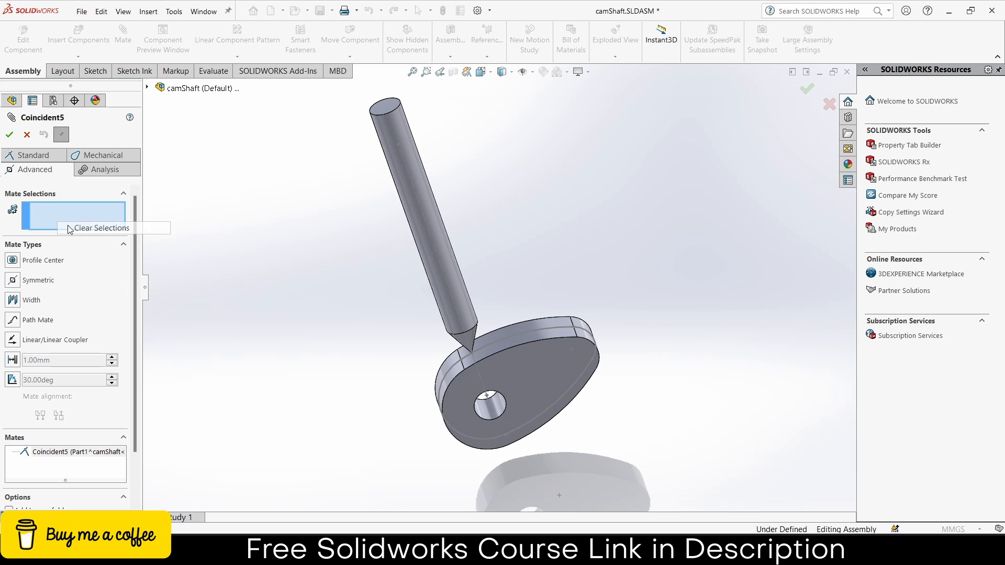
pyautogui.click(12, 321)
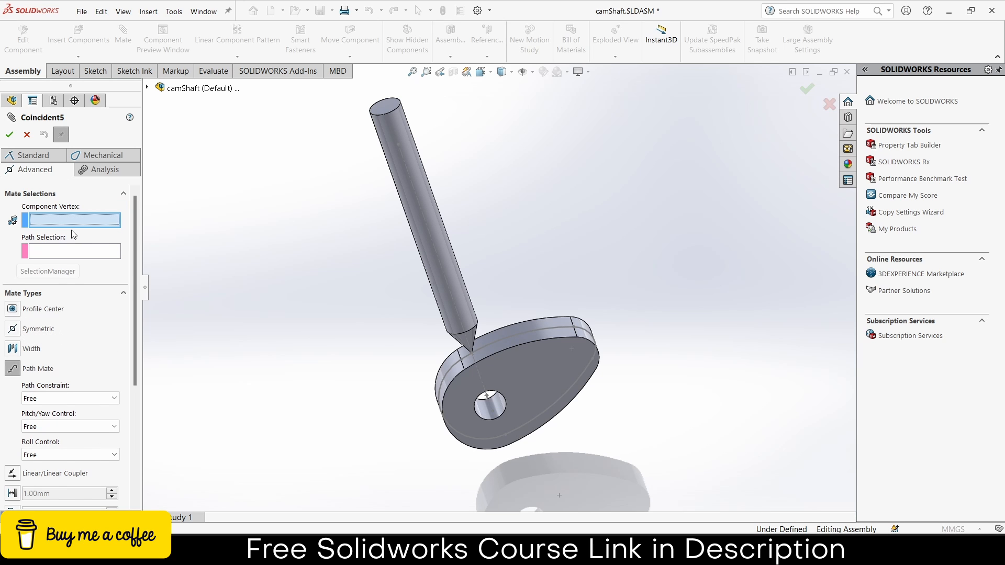
# Assign the follower's tip as the path mate's component vertex and the cam's sketched outline as its closed-loop path, and accept the mate.
pyautogui.scroll(-4, 523, 363)
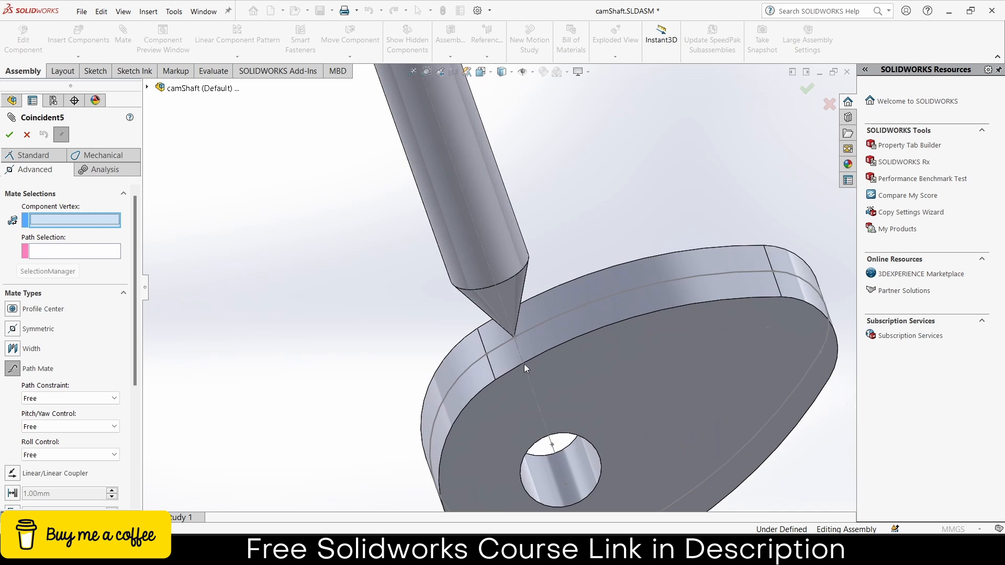
pyautogui.click(514, 337)
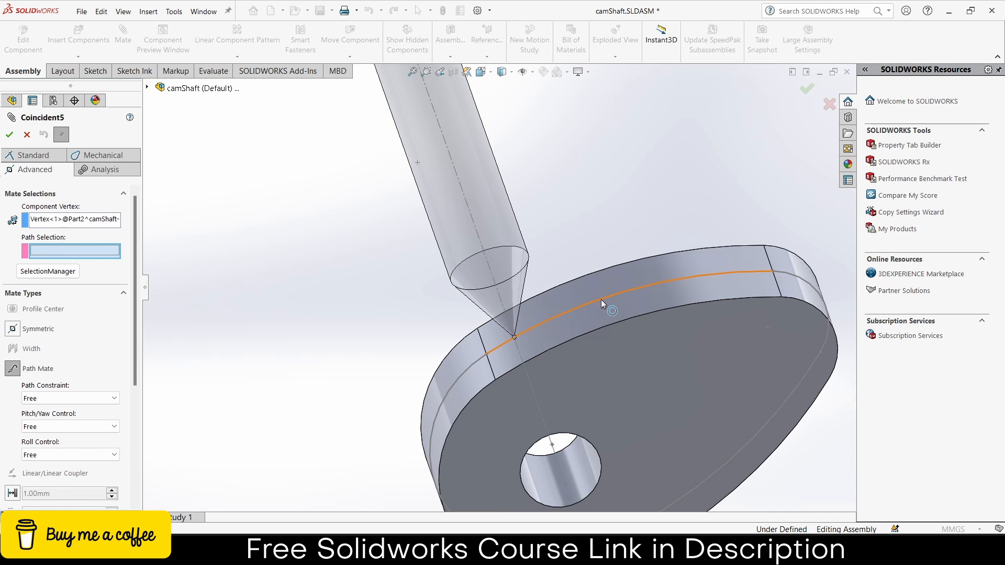
pyautogui.click(48, 271)
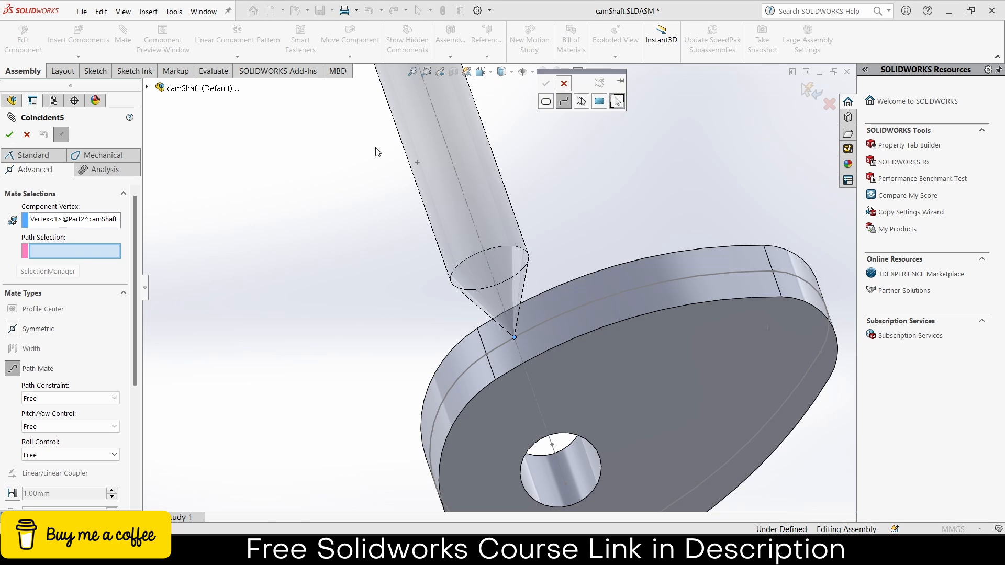
pyautogui.click(546, 102)
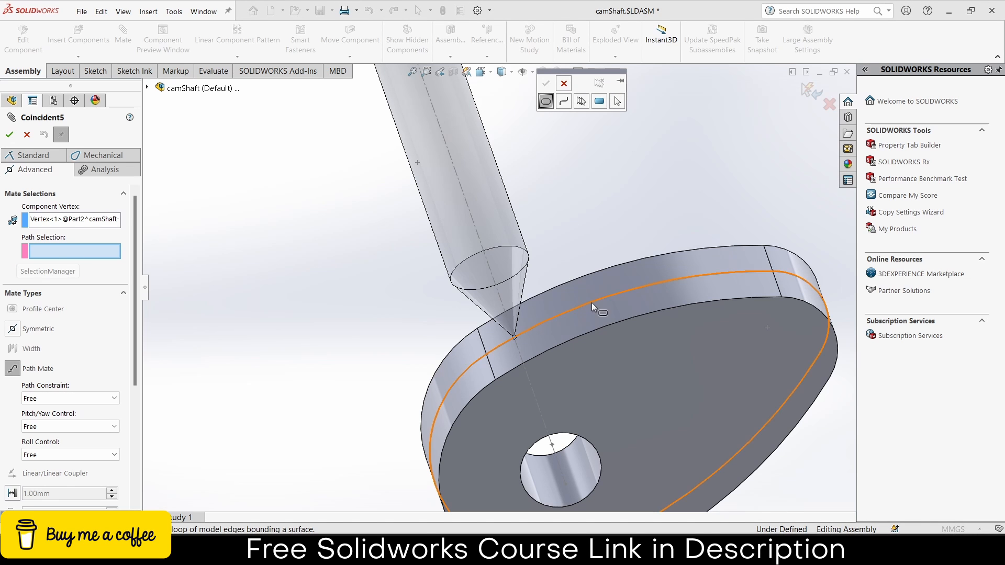
pyautogui.click(591, 303)
pyautogui.click(546, 84)
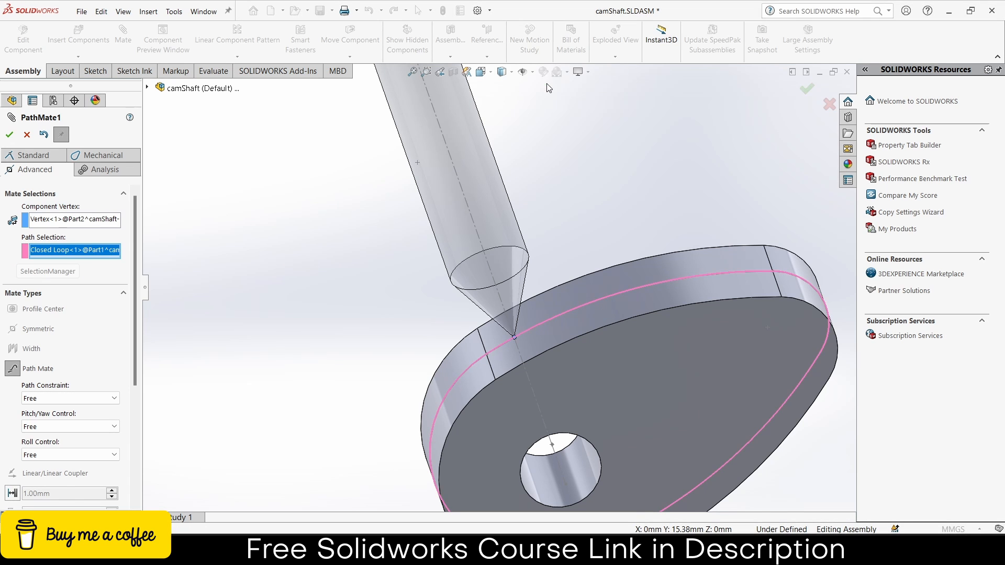
pyautogui.click(10, 135)
pyautogui.click(27, 135)
pyautogui.scroll(3, 566, 300)
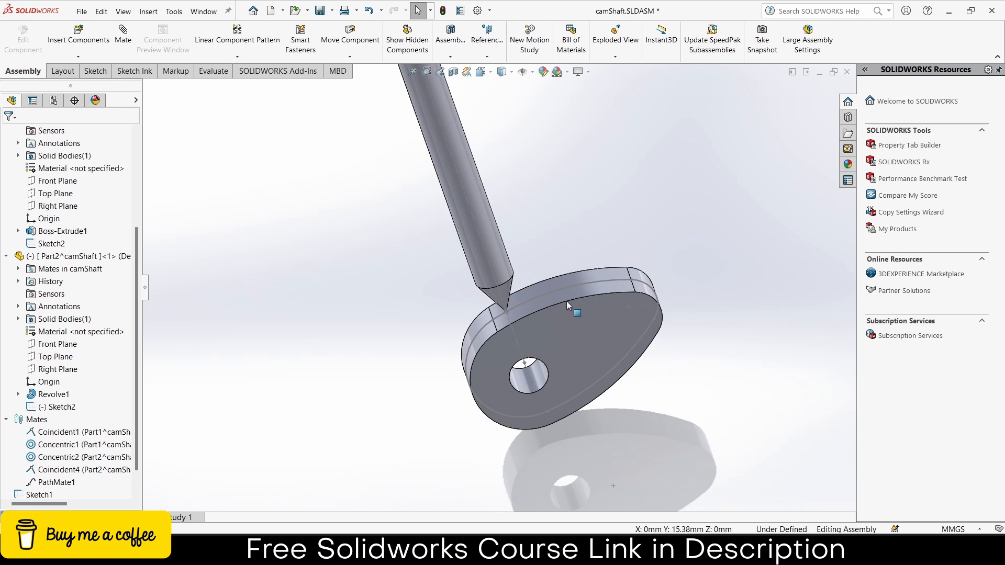
# Rotate the cam to test how the follower's tip tracks its profile.
pyautogui.moveTo(566, 300); pyautogui.dragTo(579, 317)
pyautogui.scroll(3, 580, 317)
pyautogui.moveTo(579, 317); pyautogui.dragTo(509, 305, button='middle')
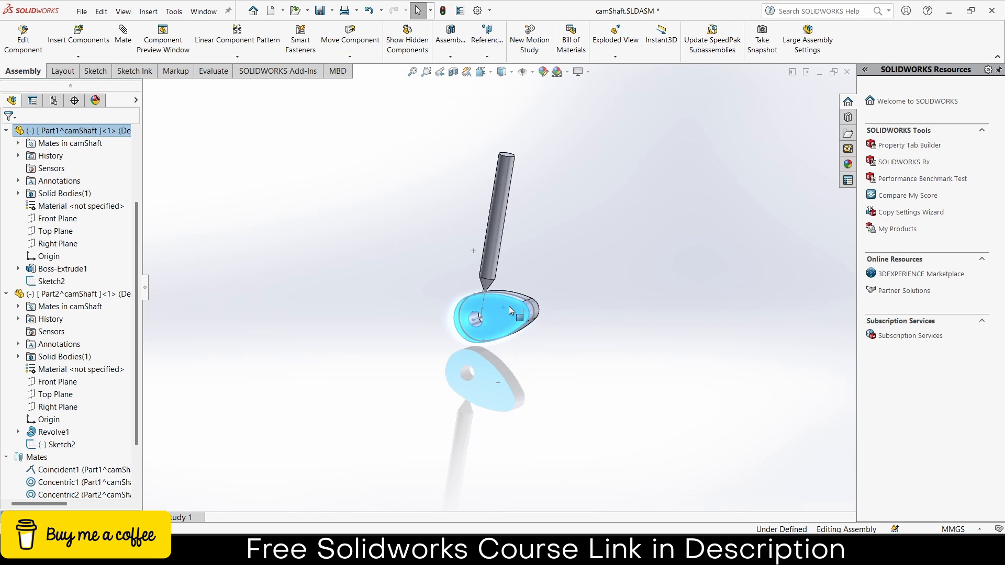
pyautogui.click(499, 317)
pyautogui.click(353, 170)
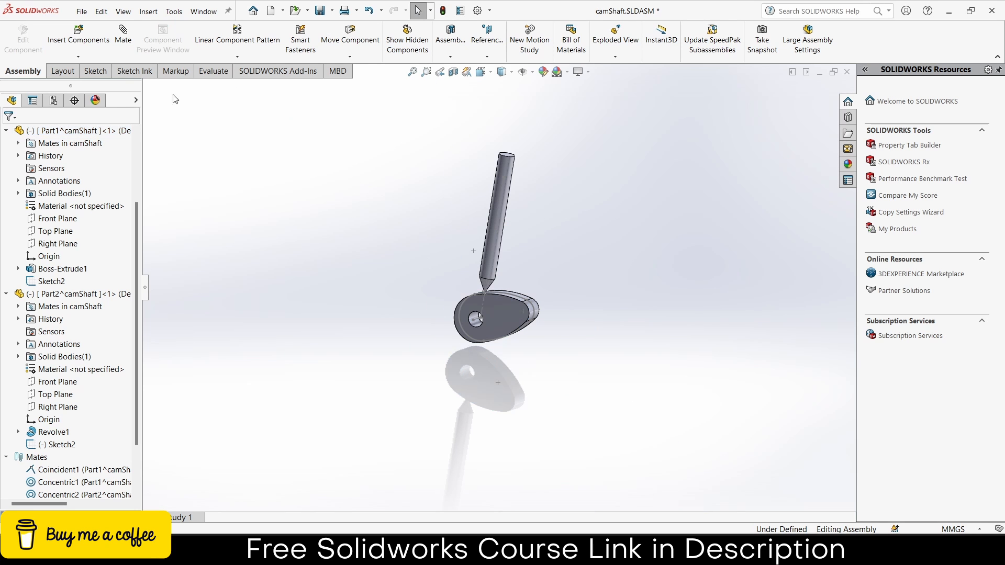
pyautogui.click(133, 41)
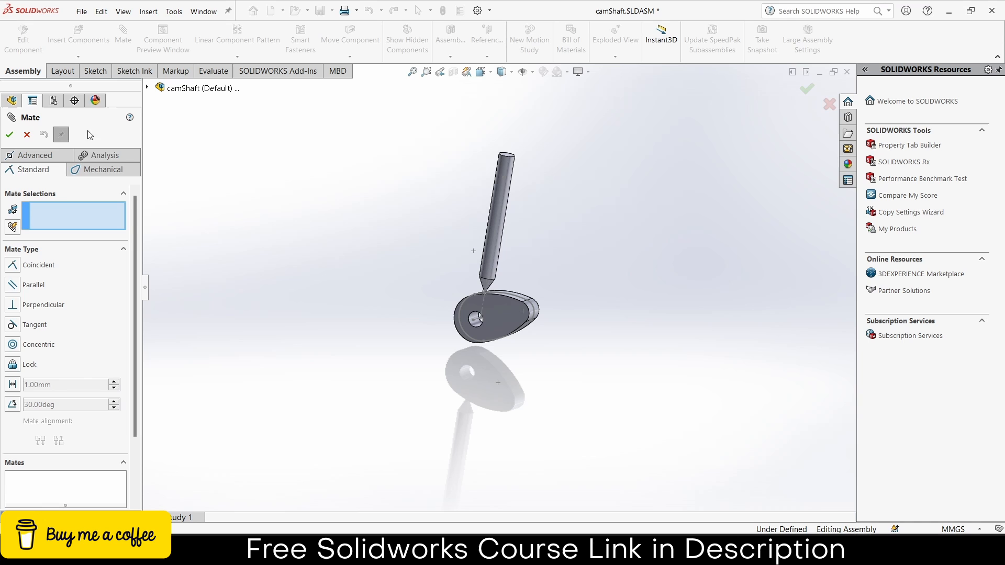
pyautogui.click(97, 169)
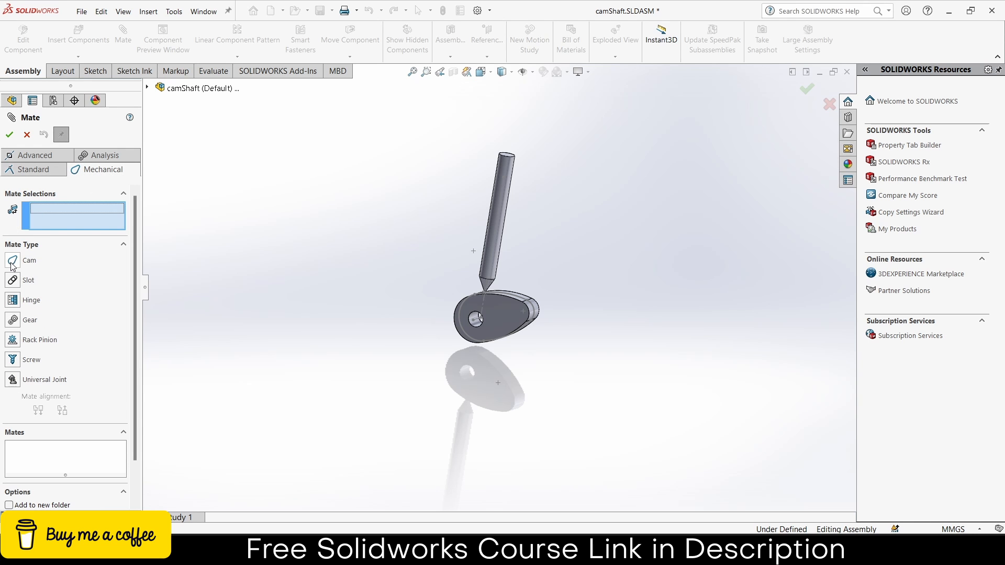
pyautogui.click(26, 134)
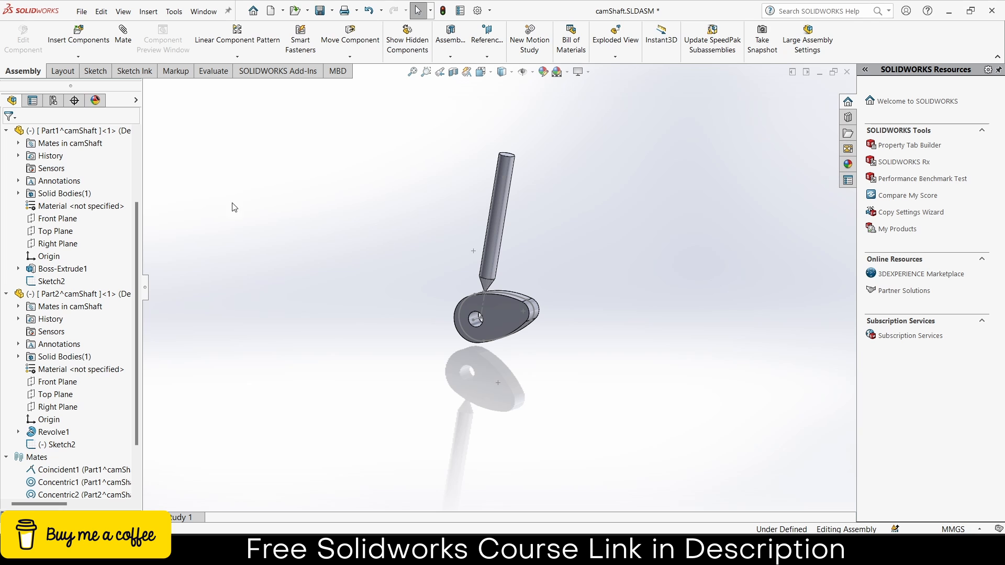
# Set the scene background to Plain White and rotate the cam so its nose points left of the bore.
pyautogui.click(510, 320)
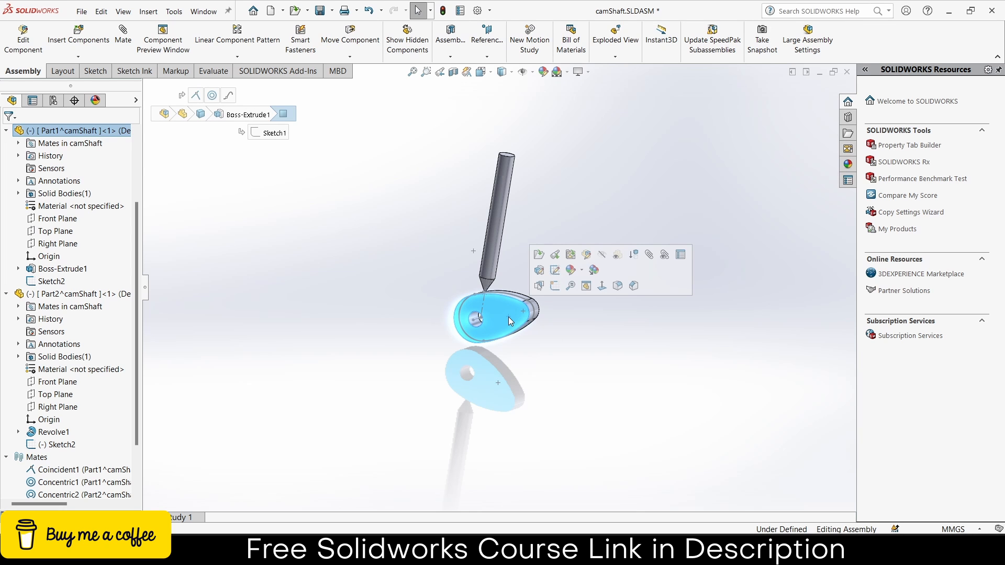
pyautogui.hotkey('ctrl', '8')
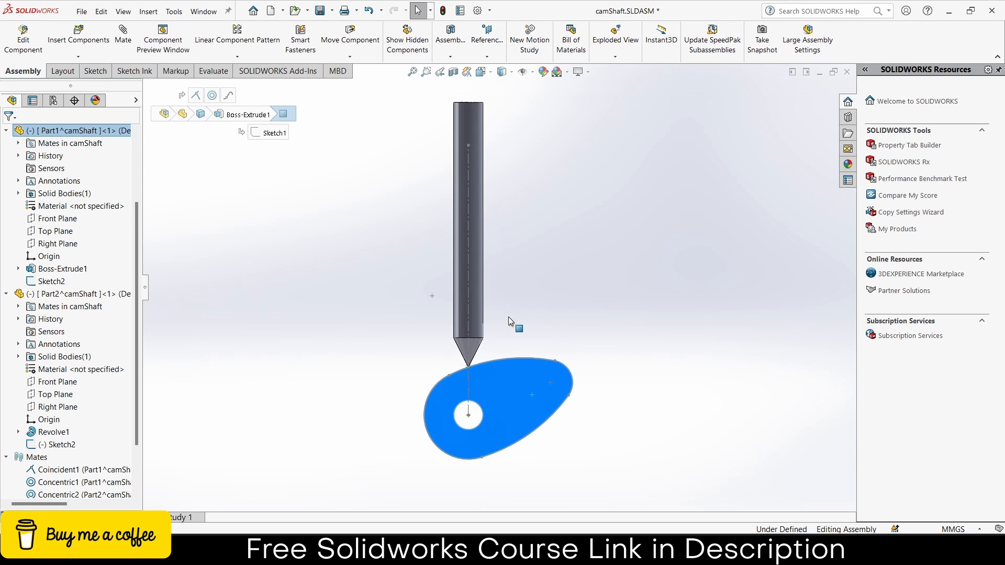
pyautogui.click(570, 281)
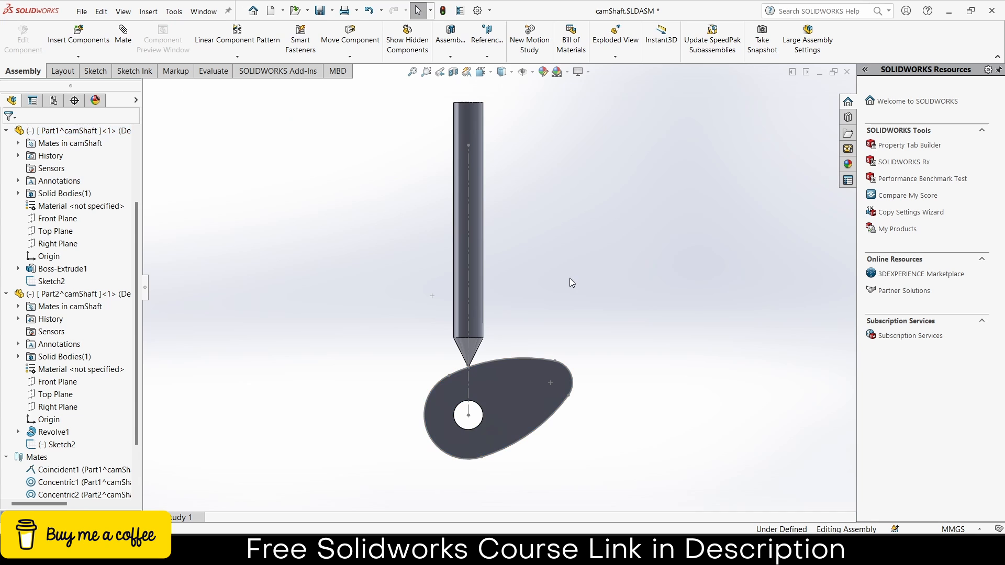
pyautogui.click(567, 73)
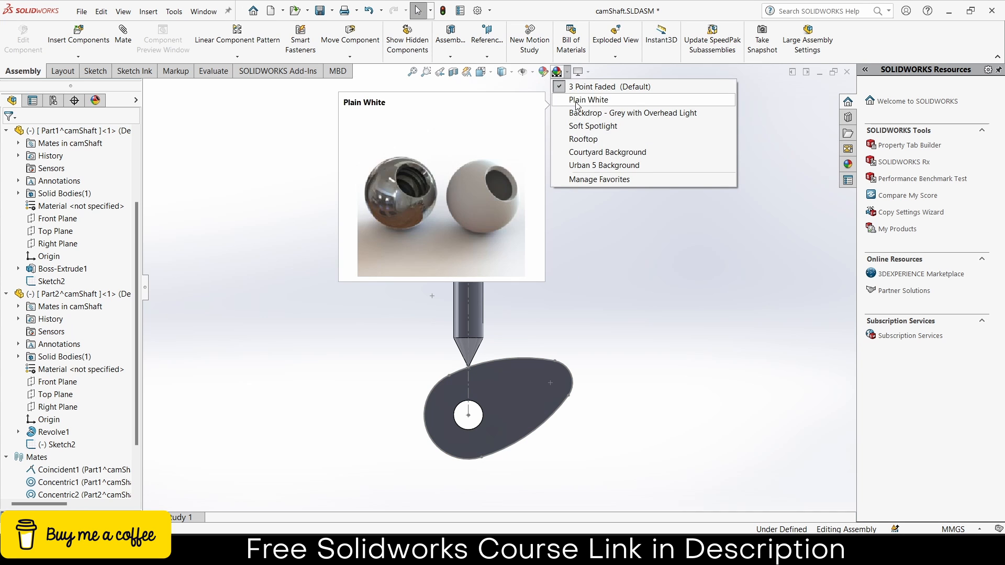
pyautogui.click(575, 97)
pyautogui.moveTo(530, 369); pyautogui.dragTo(366, 398)
pyautogui.press('Escape')
pyautogui.click(354, 335)
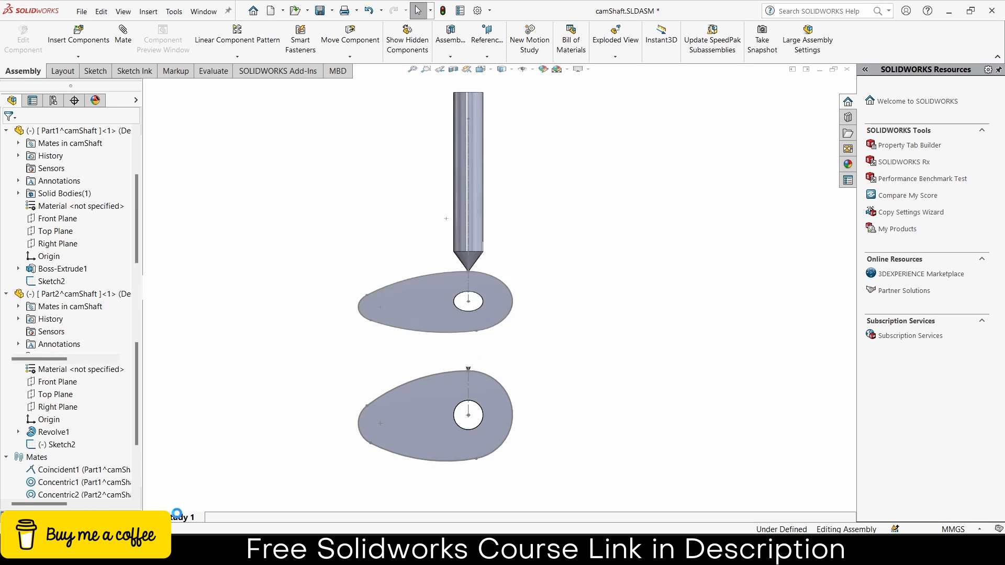
# Add a 20 RPM constant-speed rotary motor on the cam's bore in the motion study and edit the study's frames-per-second setting.
pyautogui.click(193, 516)
pyautogui.click(582, 281)
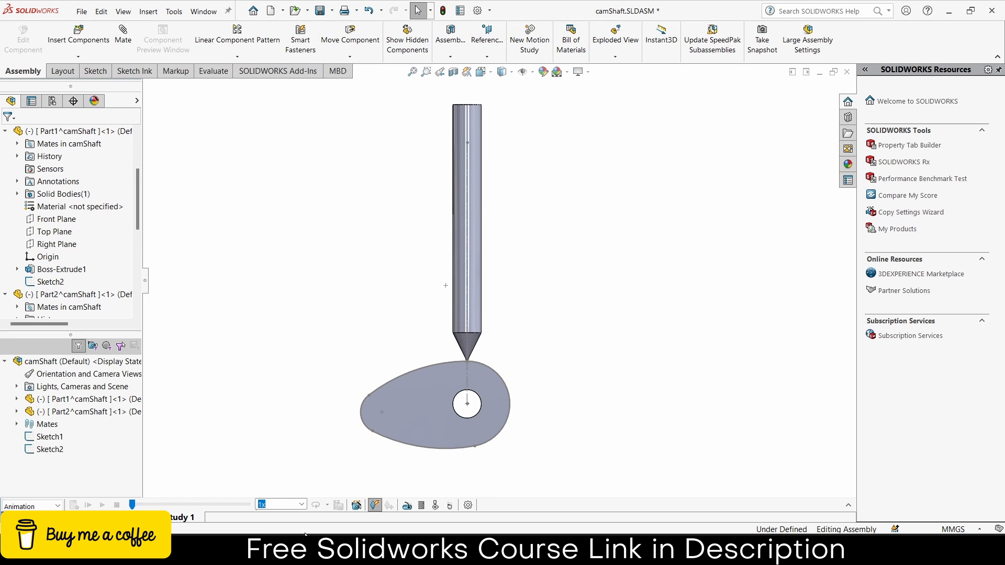
pyautogui.click(406, 505)
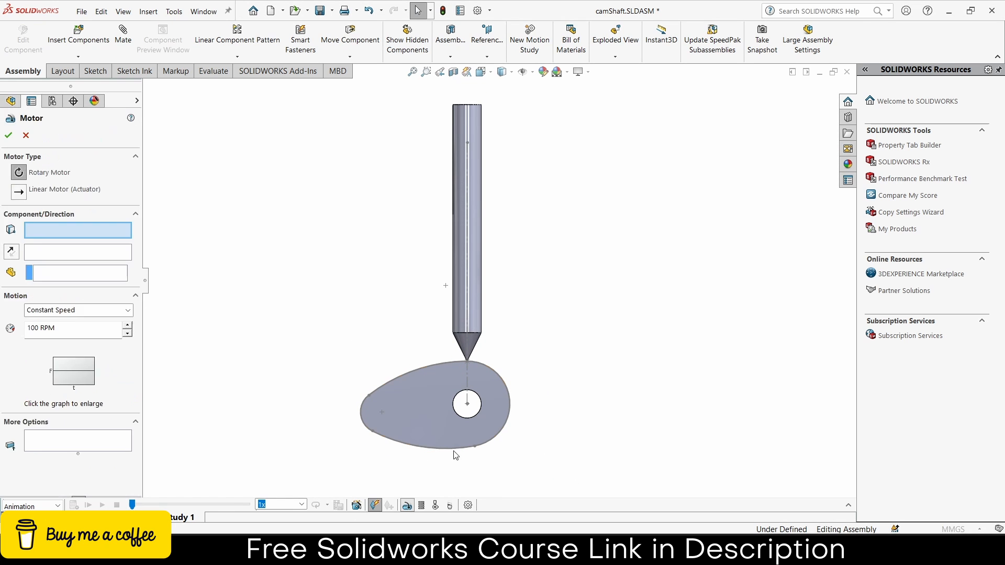
pyautogui.click(460, 407)
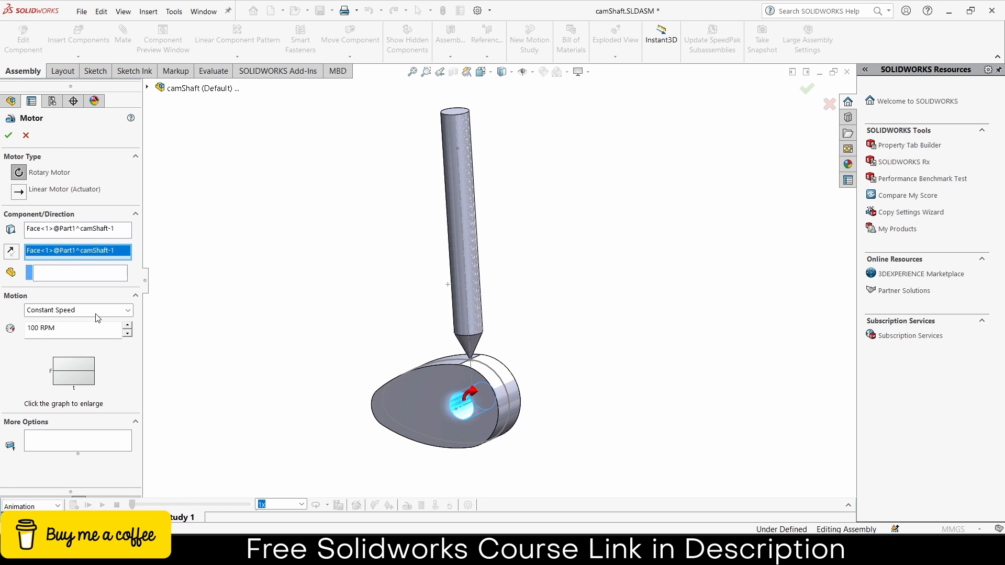
pyautogui.moveTo(94, 328); pyautogui.dragTo(2, 315)
pyautogui.write('20')
pyautogui.click(7, 135)
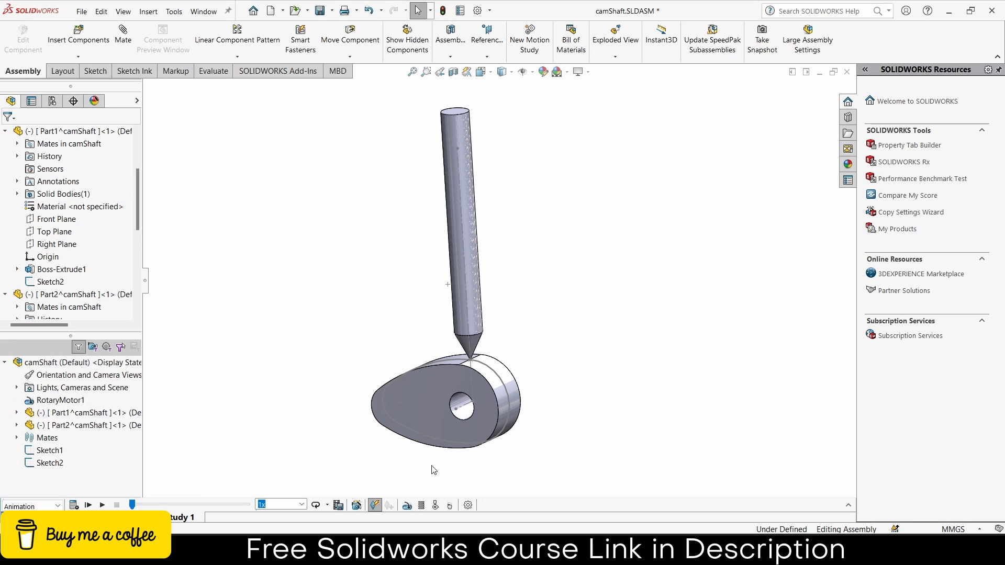
pyautogui.click(466, 505)
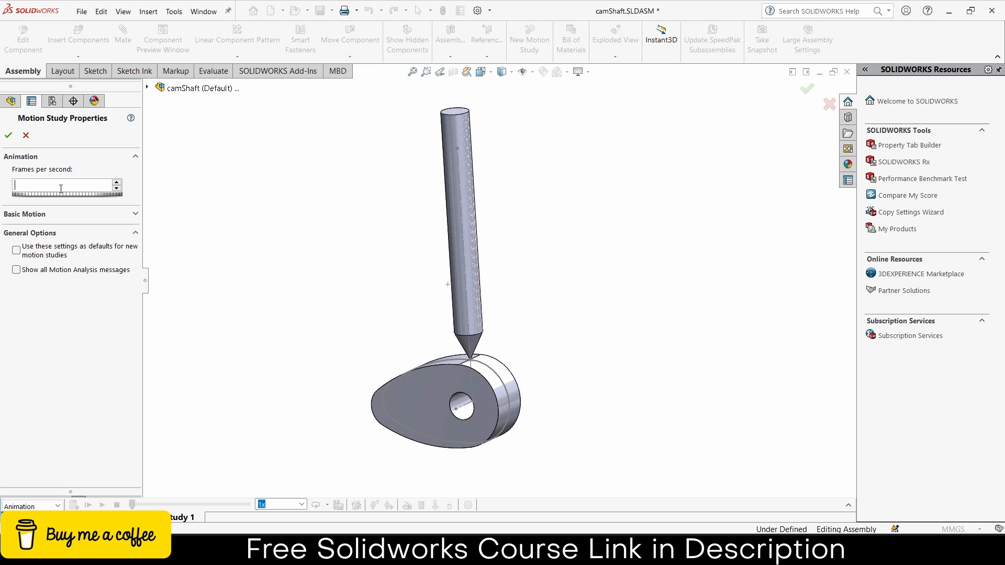
pyautogui.click(7, 136)
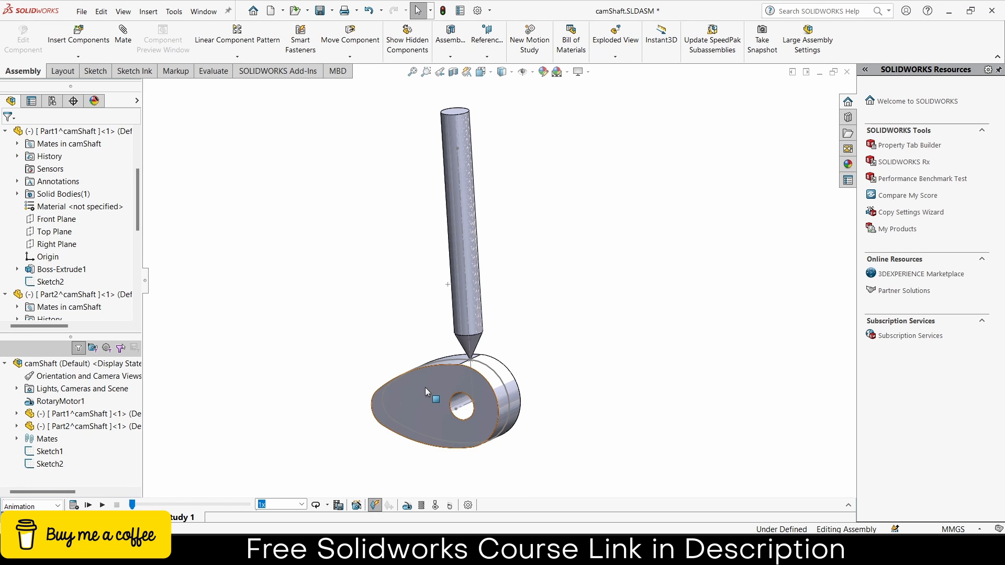
# View the cam's front face straight on and hide all sketches, axes and reference items in the graphics area.
pyautogui.click(411, 390)
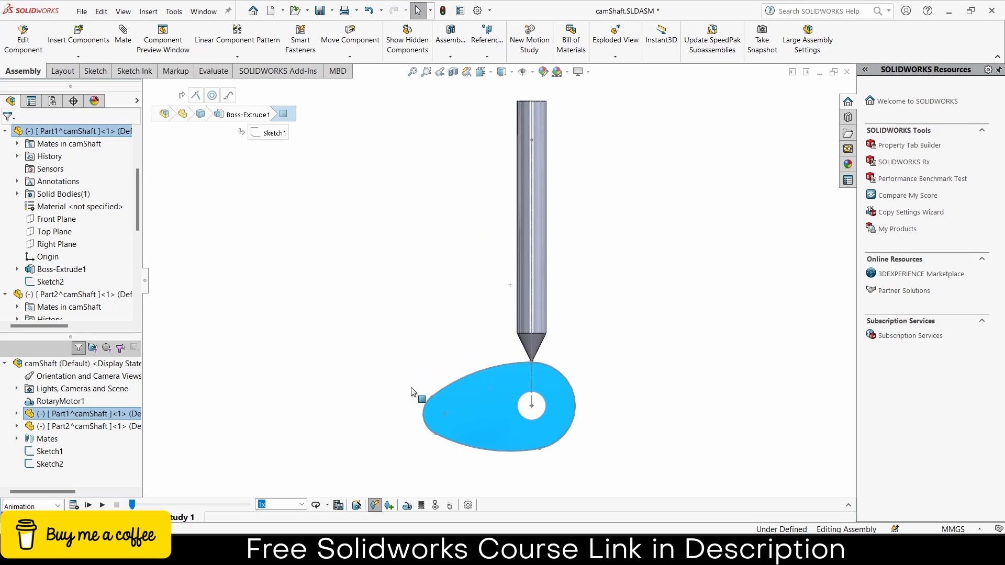
pyautogui.click(562, 139)
pyautogui.click(524, 73)
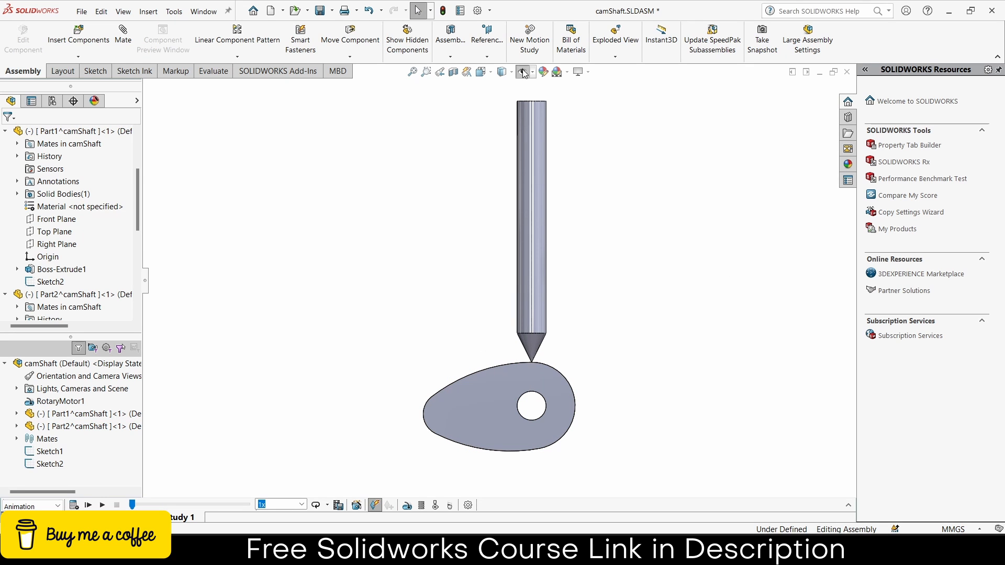
# Calculate the motion study with the whole cam and follower in view.
pyautogui.scroll(2, 571, 373)
pyautogui.scroll(-2, 504, 241)
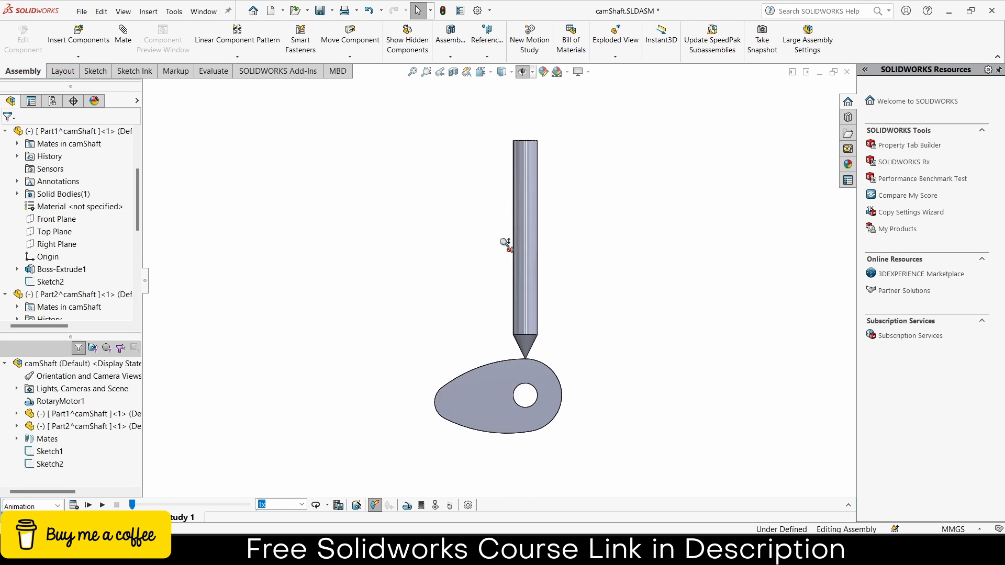
pyautogui.scroll(1, 618, 306)
pyautogui.scroll(-1, 621, 309)
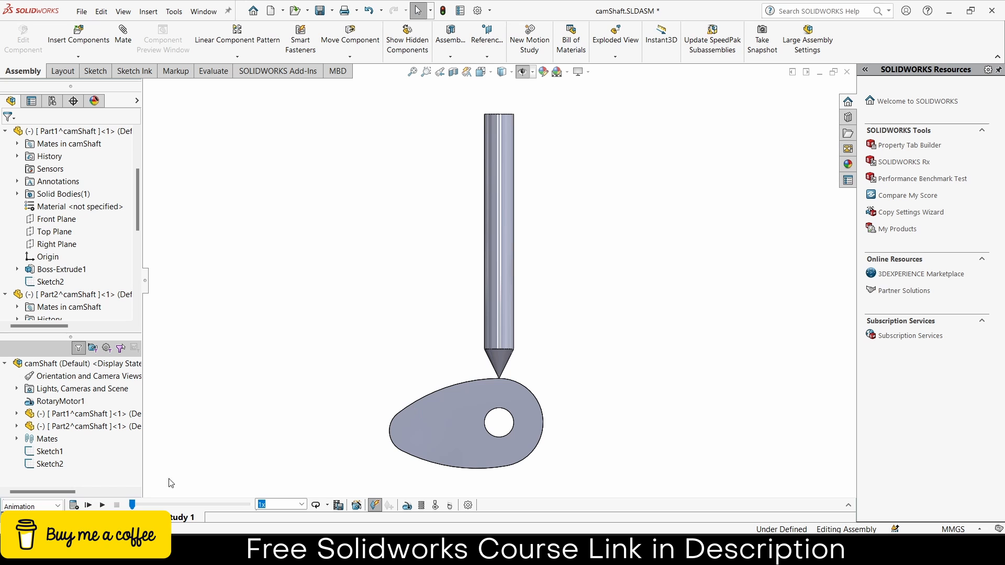
pyautogui.scroll(2, 544, 372)
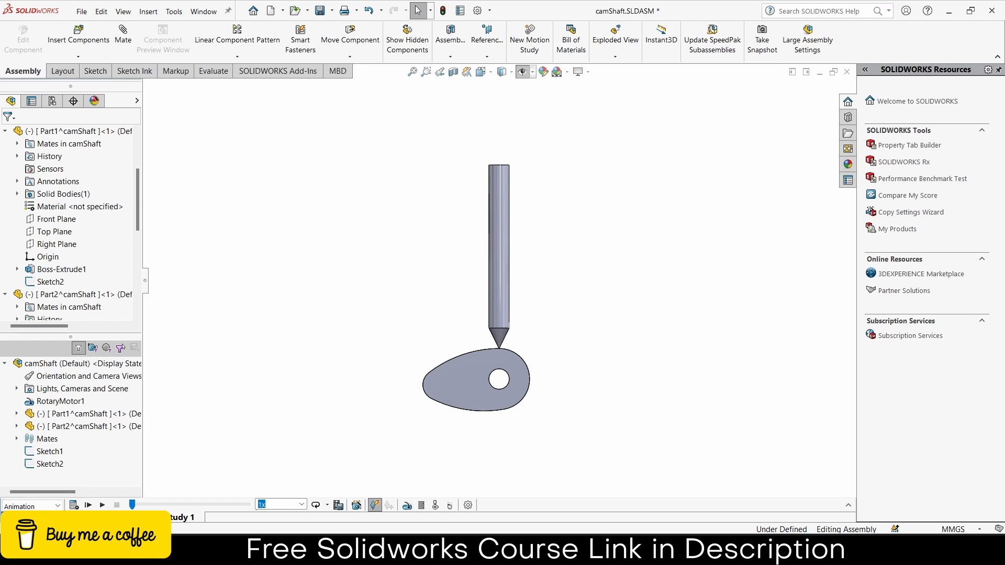
pyautogui.click(75, 505)
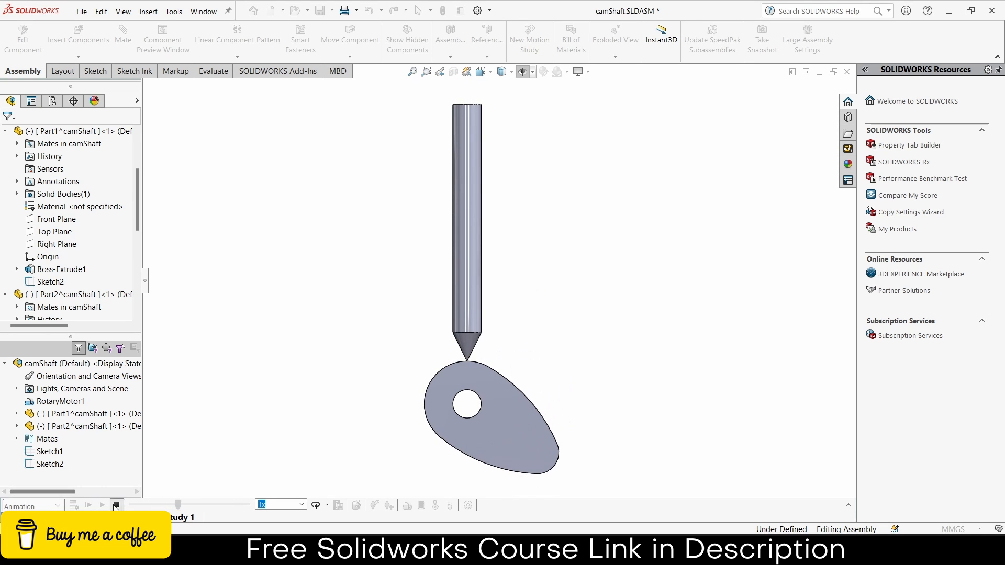
# Disable the Orientation and Camera Views entry in the motion study's timeline and recalculate the study.
pyautogui.click(848, 505)
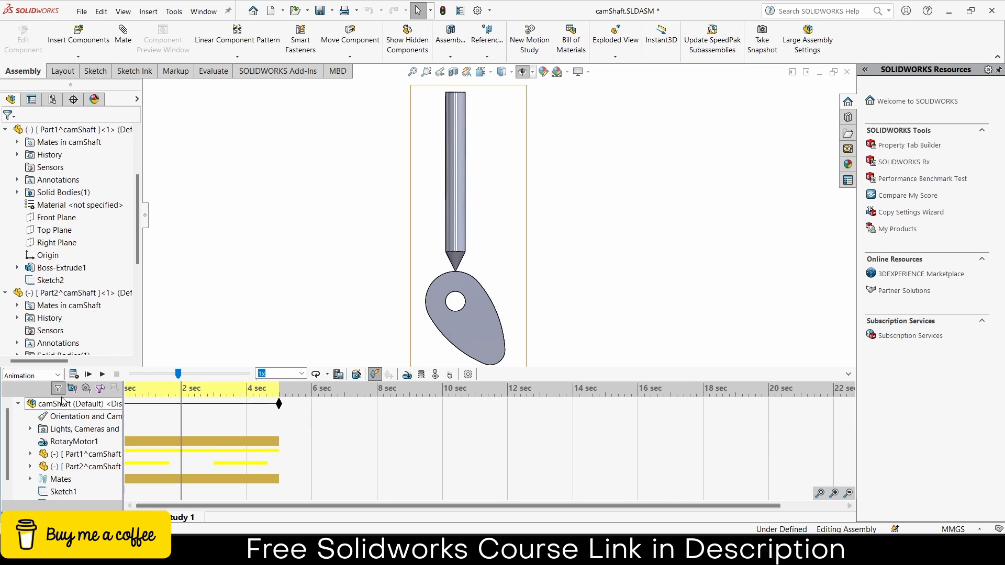
pyautogui.rightClick(59, 418)
pyautogui.click(70, 428)
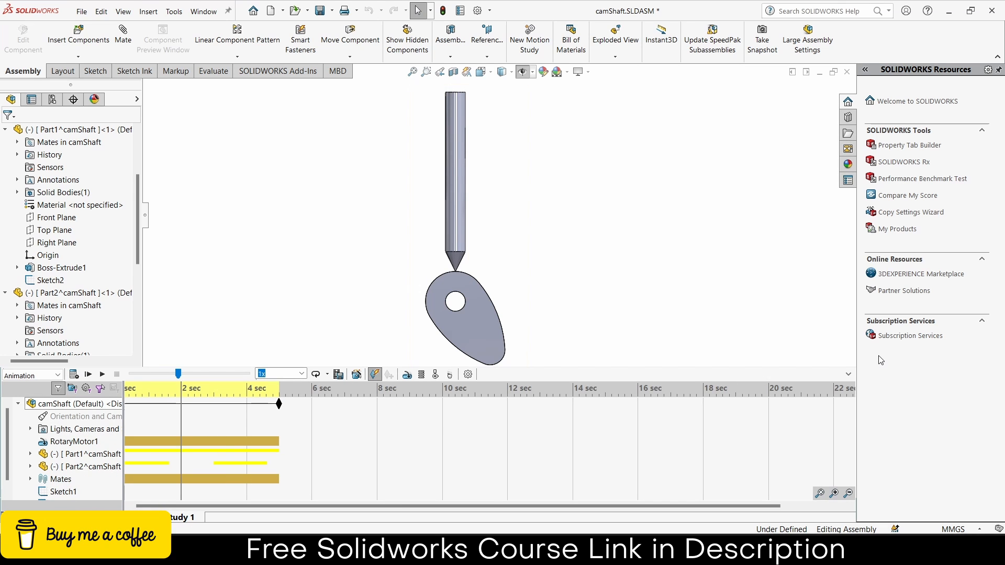
pyautogui.click(848, 374)
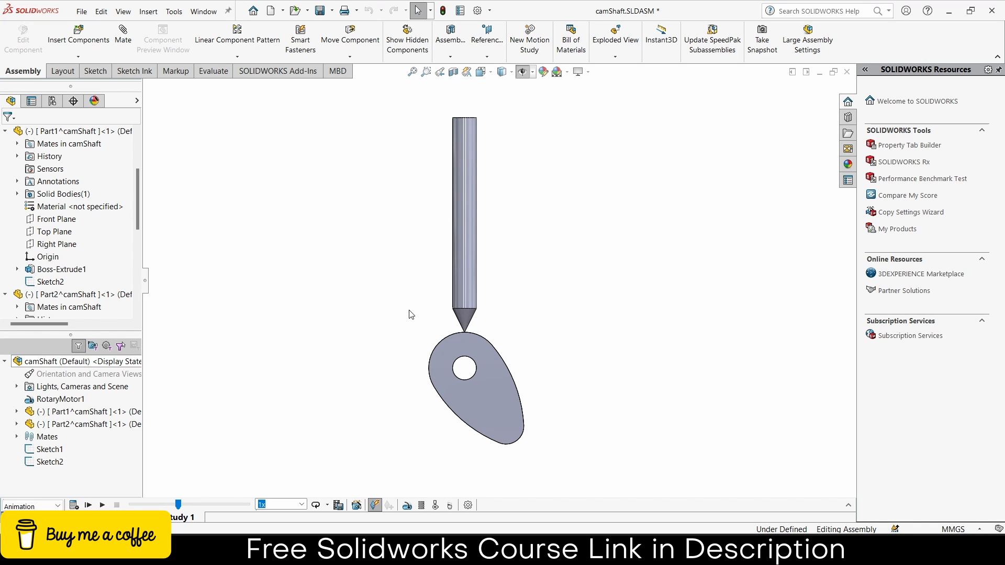
pyautogui.click(79, 504)
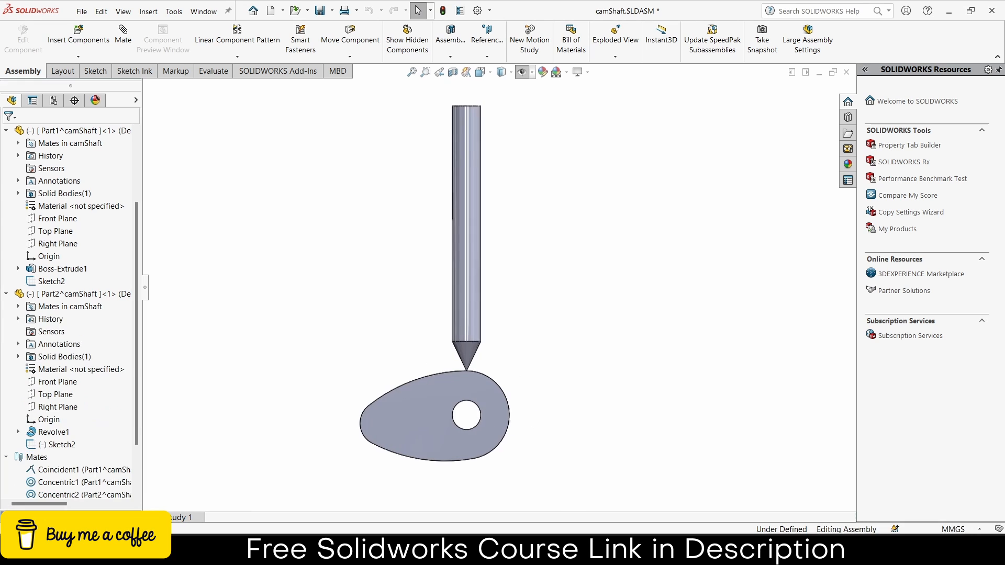
# Apply the polished gold metal appearance to the follower.
pyautogui.click(848, 164)
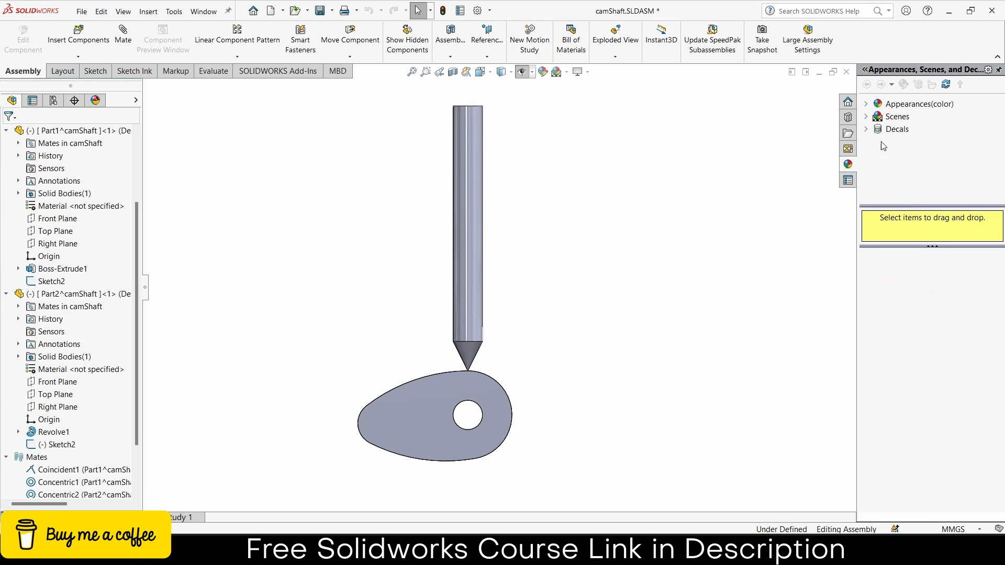
pyautogui.click(900, 103)
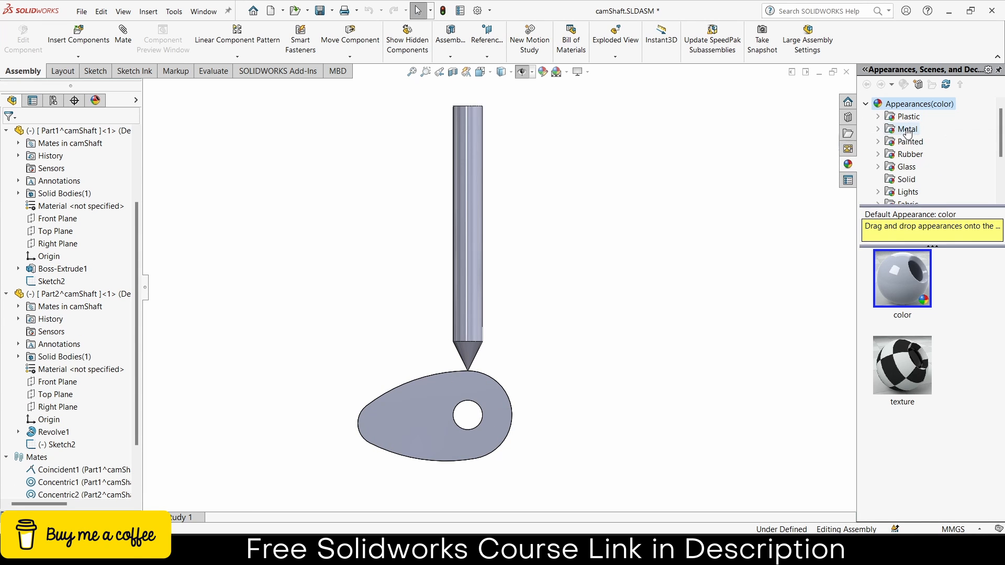
pyautogui.click(907, 129)
pyautogui.scroll(-5, 942, 396)
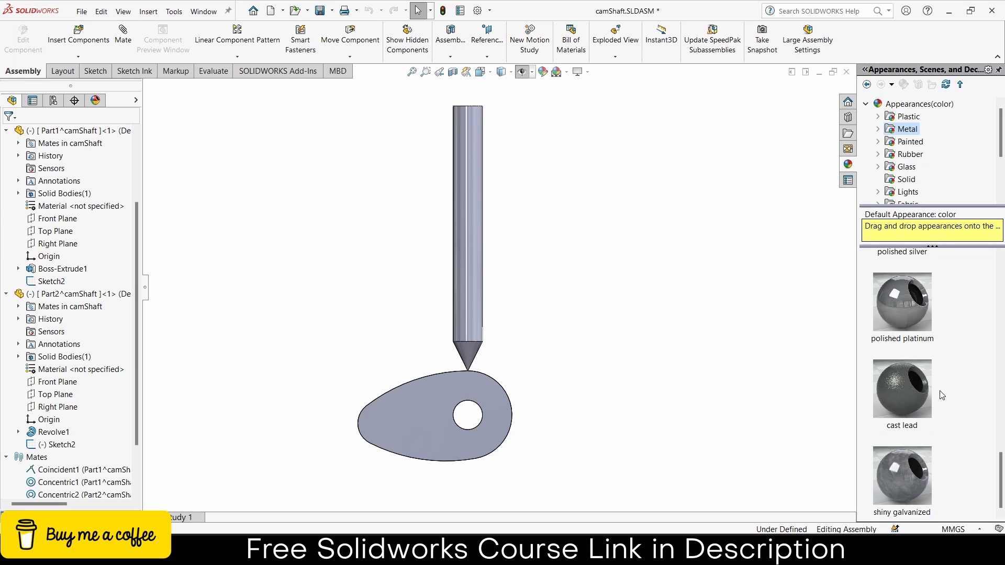
pyautogui.scroll(3, 942, 396)
pyautogui.moveTo(901, 393); pyautogui.dragTo(482, 282)
pyautogui.click(482, 281)
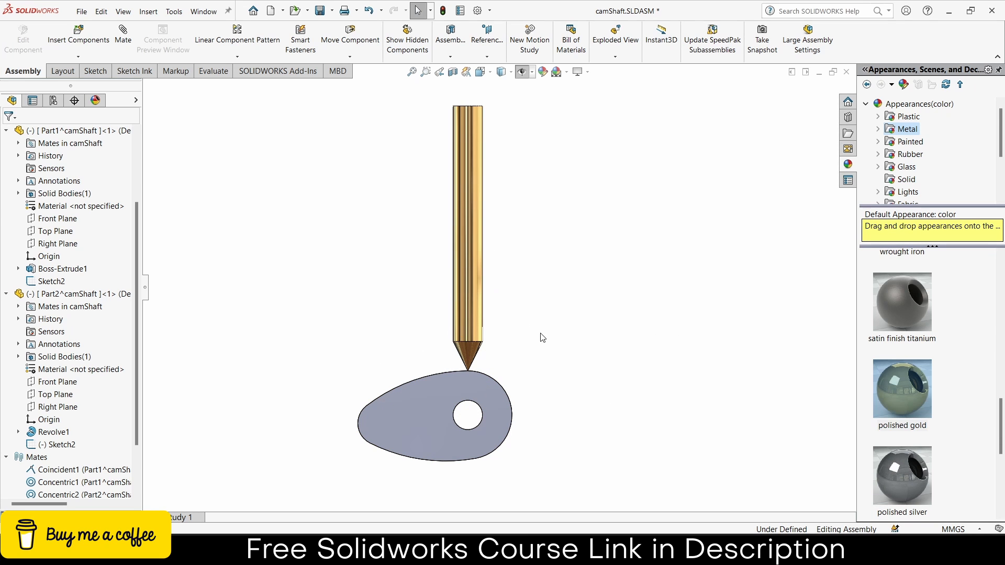
# Try the shiny galvanized, polished bronze, polished steel and chromium plate metal appearances on the cam.
pyautogui.scroll(-3, 970, 385)
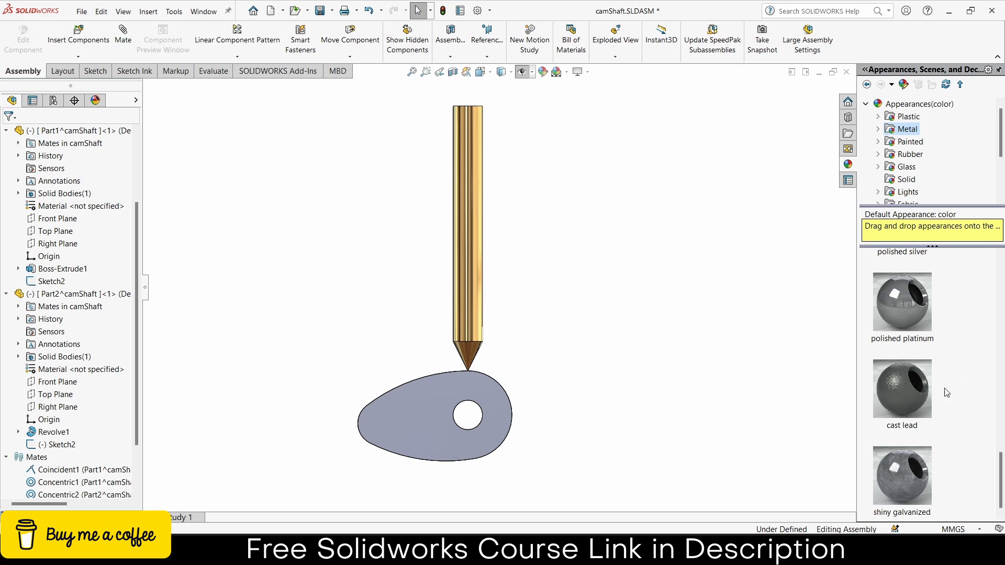
pyautogui.moveTo(899, 455); pyautogui.dragTo(425, 404)
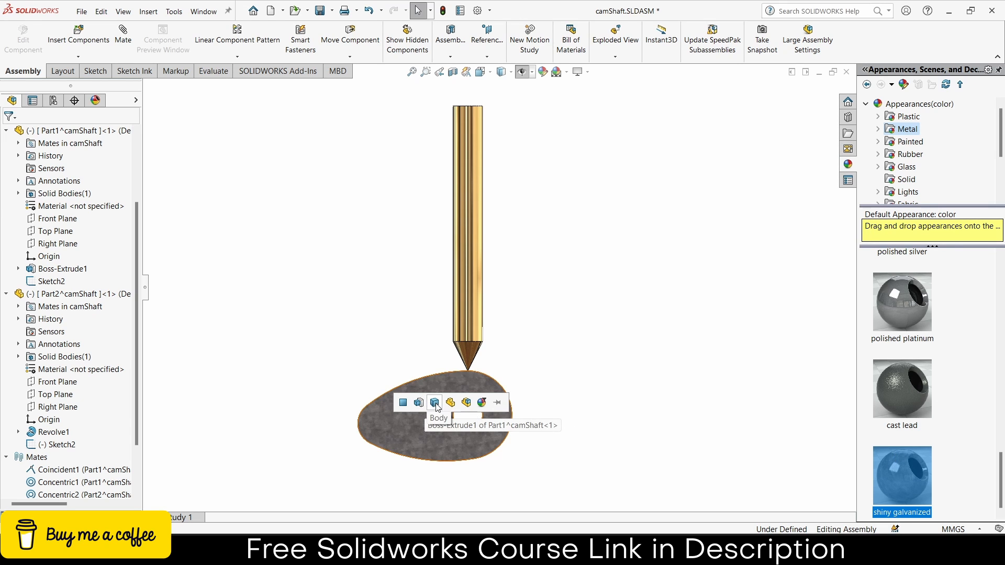
pyautogui.click(435, 403)
pyautogui.scroll(8, 951, 348)
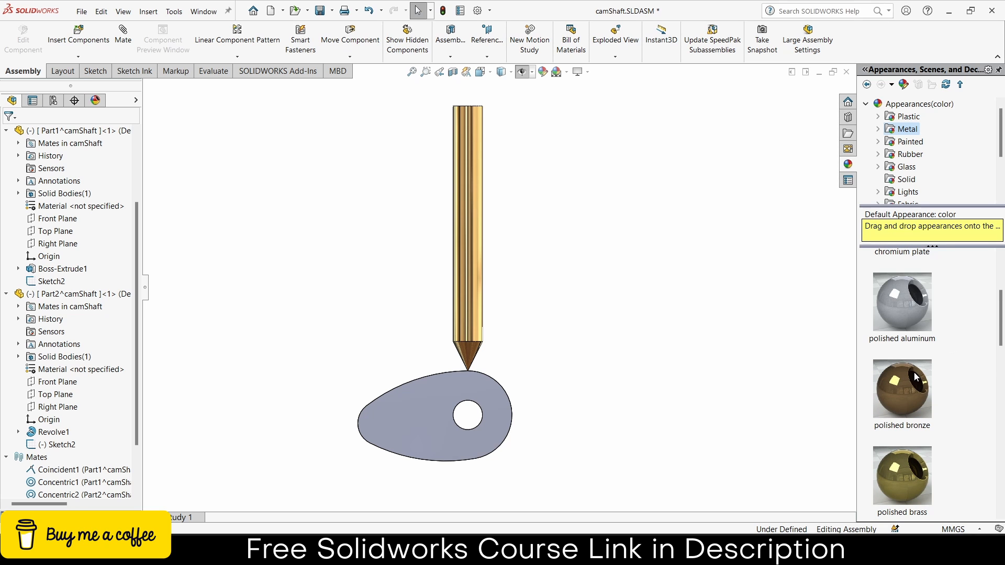
pyautogui.moveTo(897, 384); pyautogui.dragTo(432, 402)
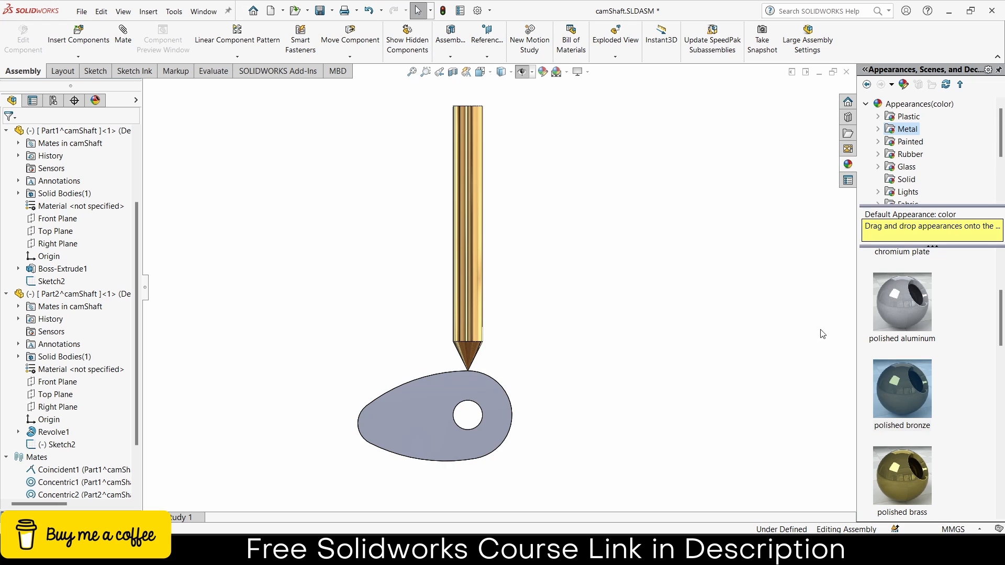
pyautogui.scroll(2, 924, 346)
pyautogui.scroll(1, 924, 345)
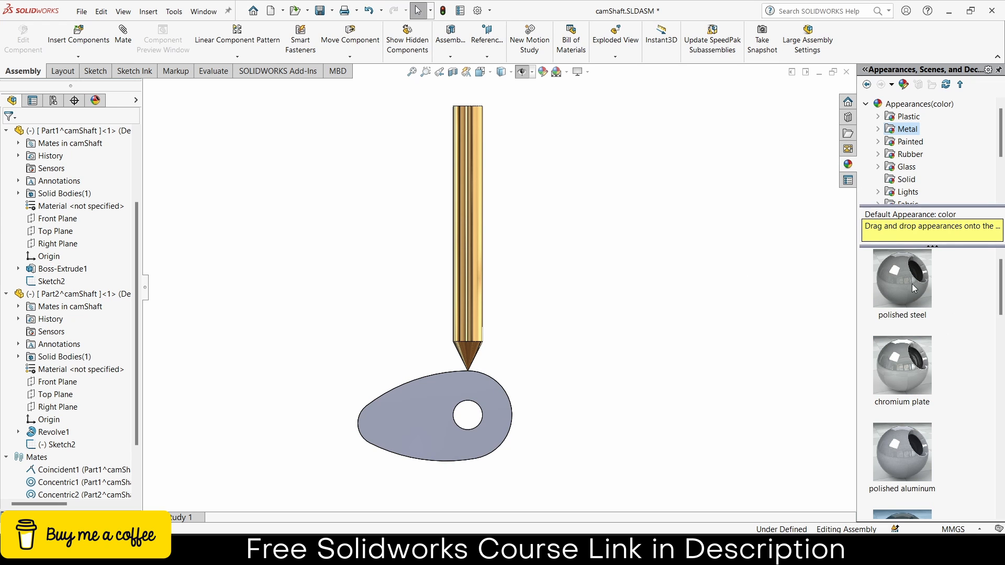
pyautogui.moveTo(911, 283); pyautogui.dragTo(449, 413)
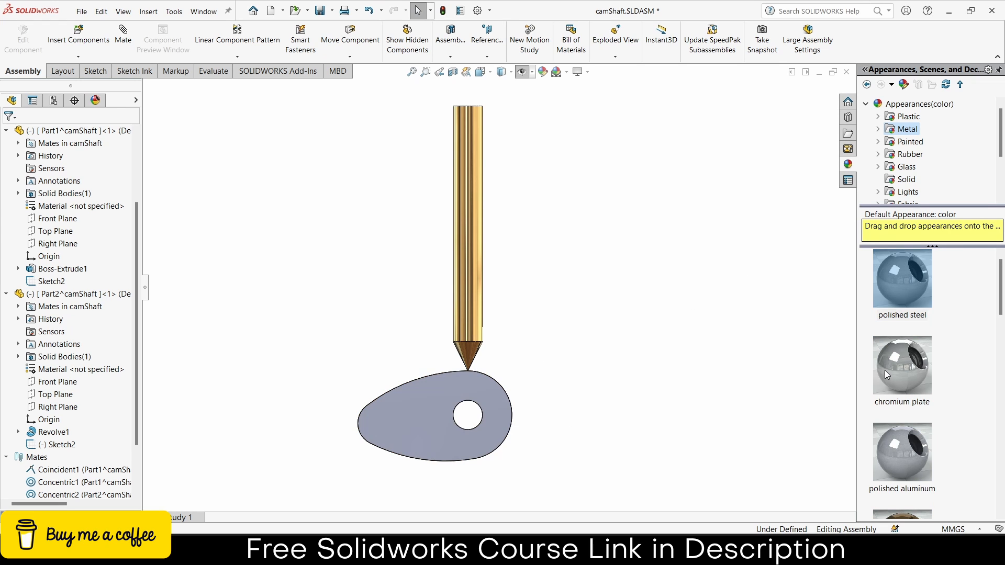
pyautogui.moveTo(884, 369); pyautogui.dragTo(433, 412)
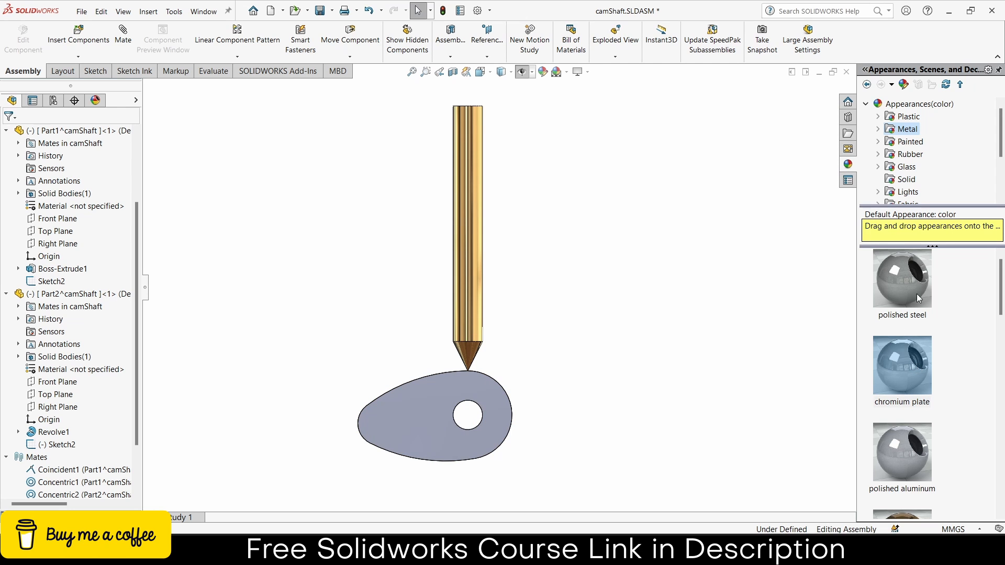
# Return to the motion study and play the cam and follower animation from the start.
pyautogui.click(178, 518)
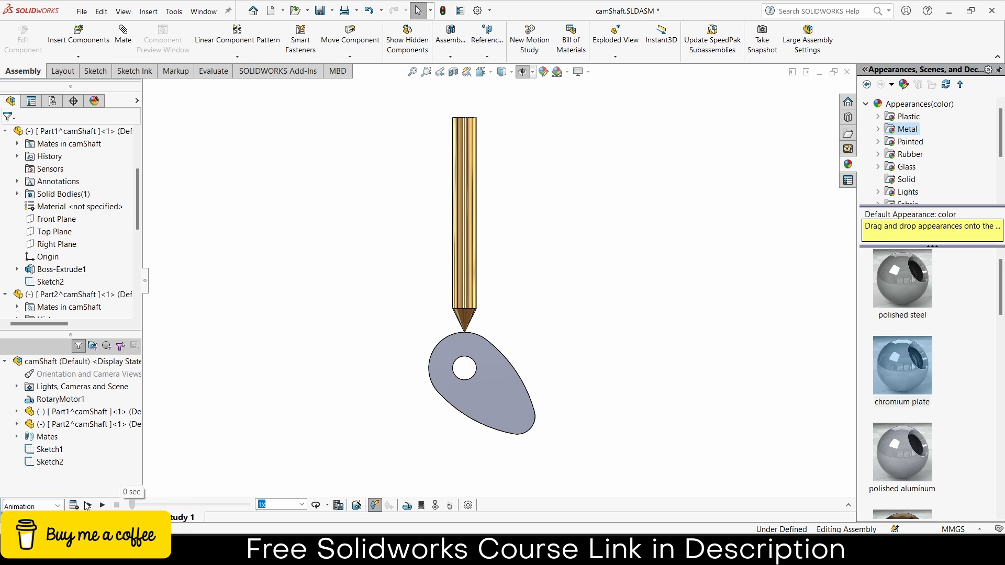
pyautogui.click(87, 505)
pyautogui.click(101, 505)
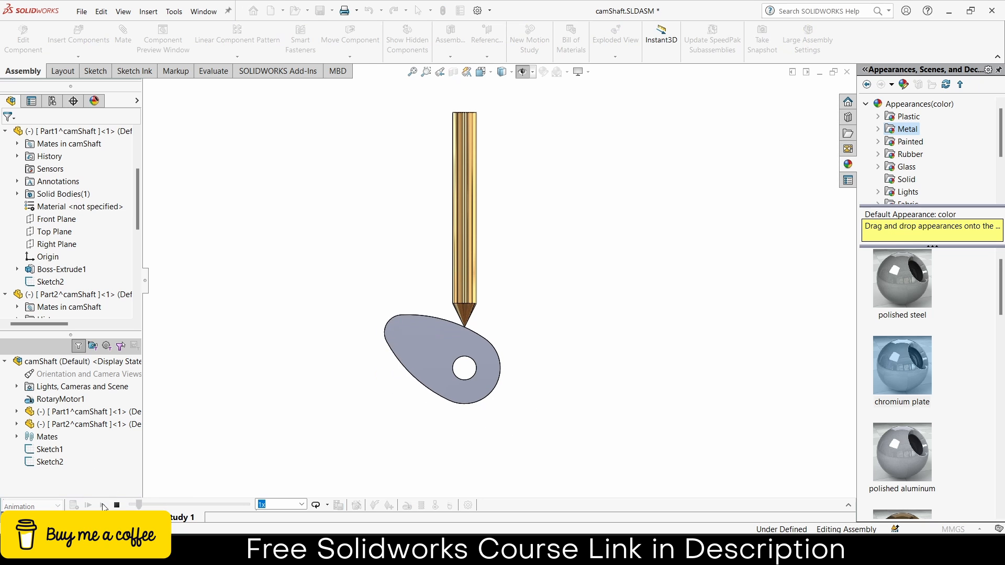